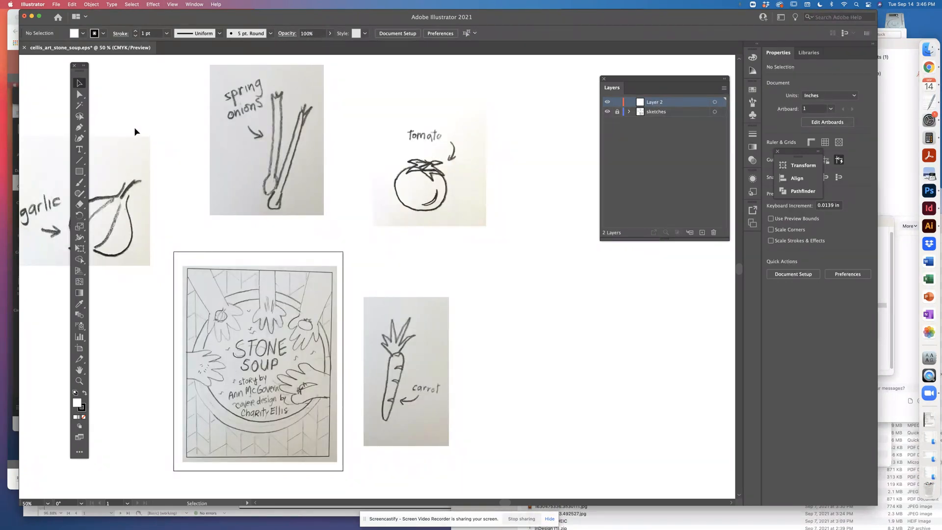
Activate the Pen tool with no fill and bring the carrot sketch into close view for tracing
click(79, 127)
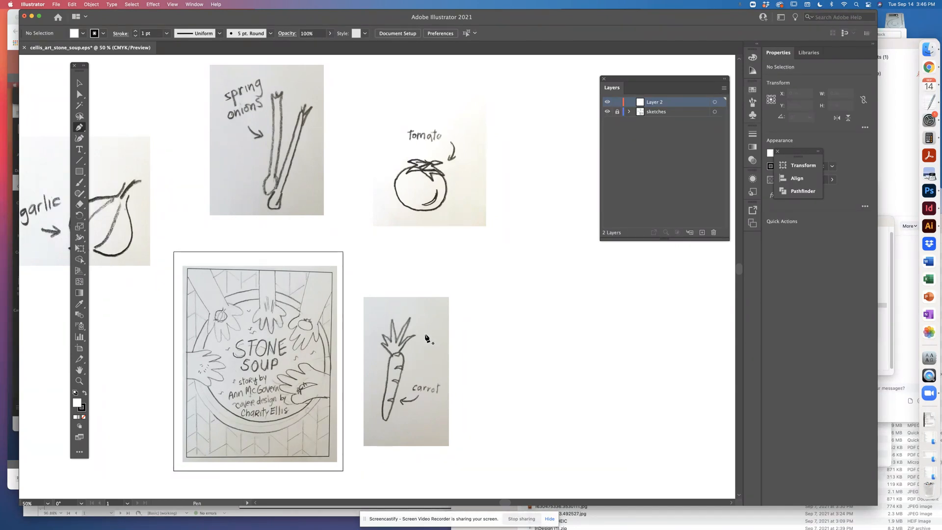
key(slash)
key(super+equal)
key(super+equal)
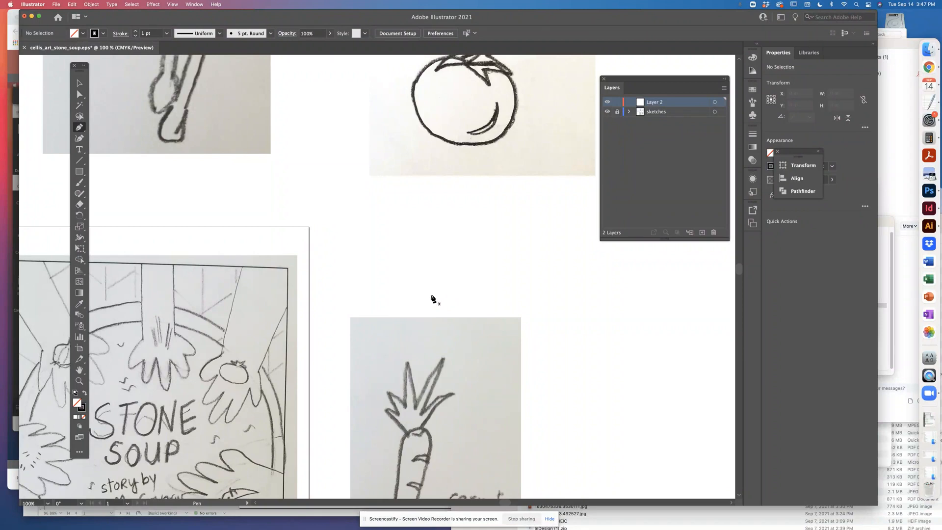
drag(345, 261, 455, 149)
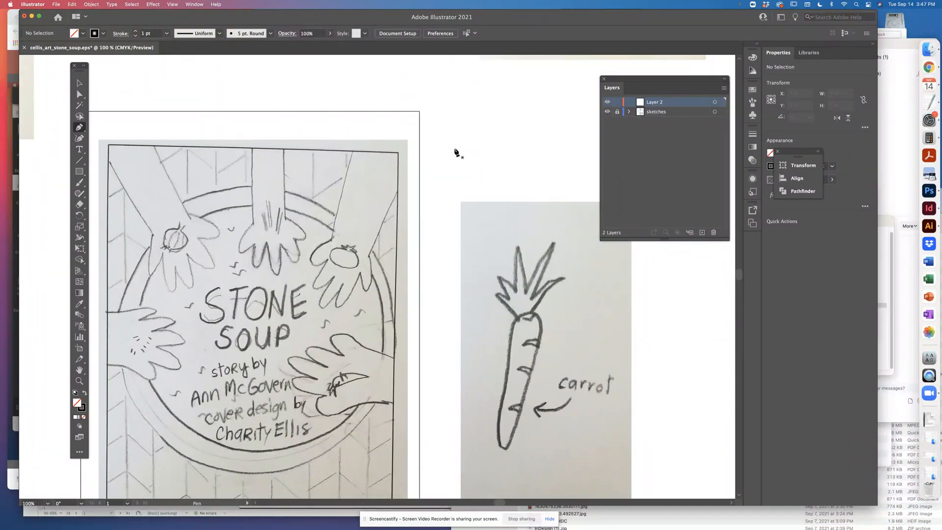
drag(502, 183, 440, 171)
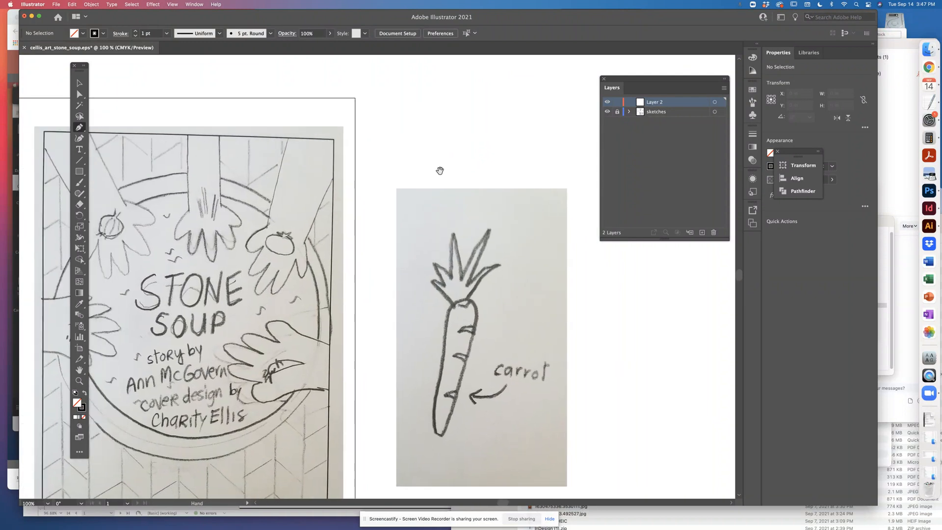
Show the Swatches panel and detach it from its group as a floating panel below the layers list
key(super)
click(756, 90)
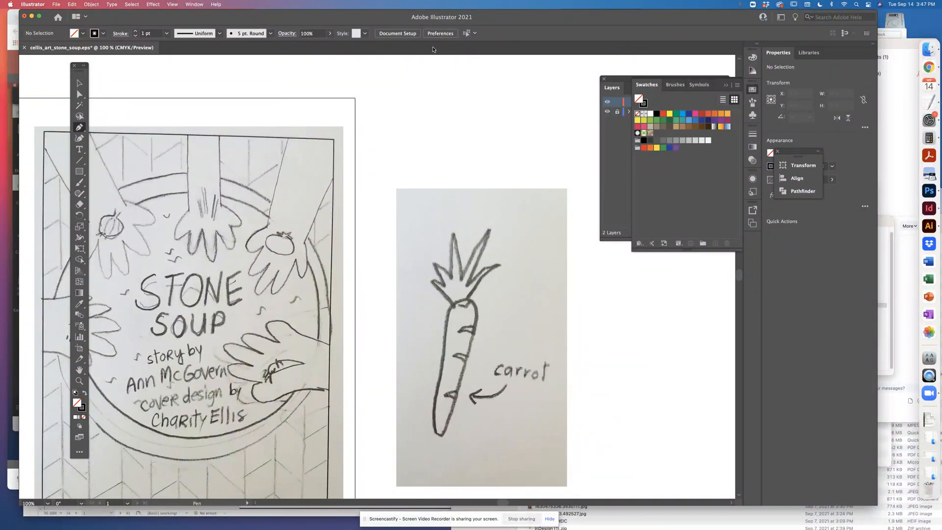
click(194, 4)
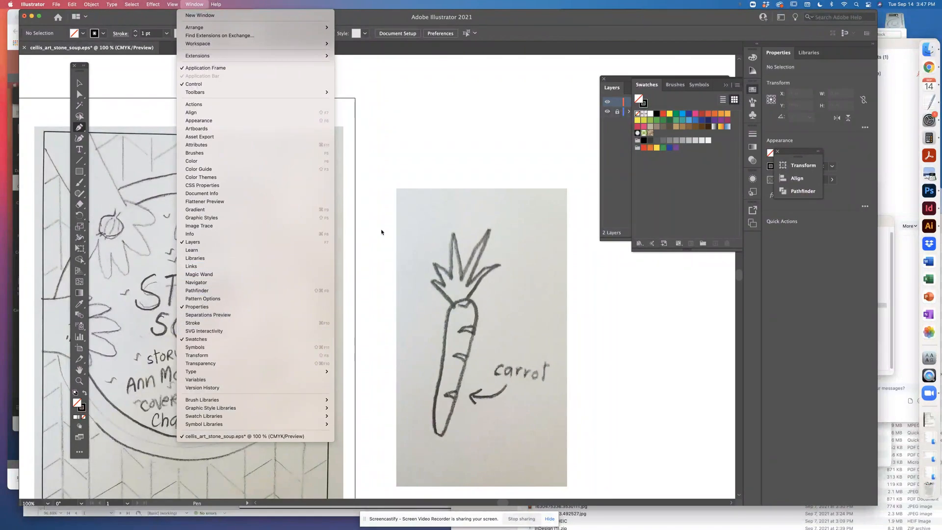
click(254, 340)
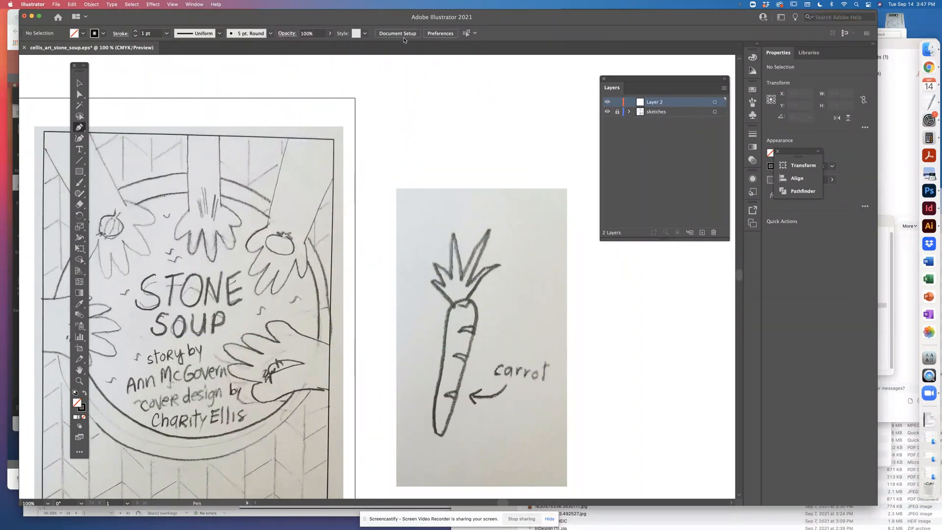
click(202, 4)
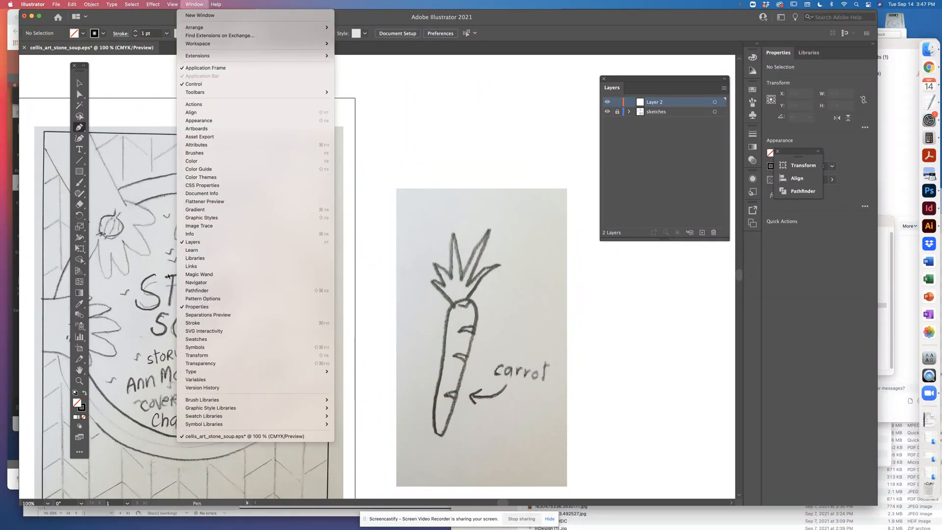
click(213, 344)
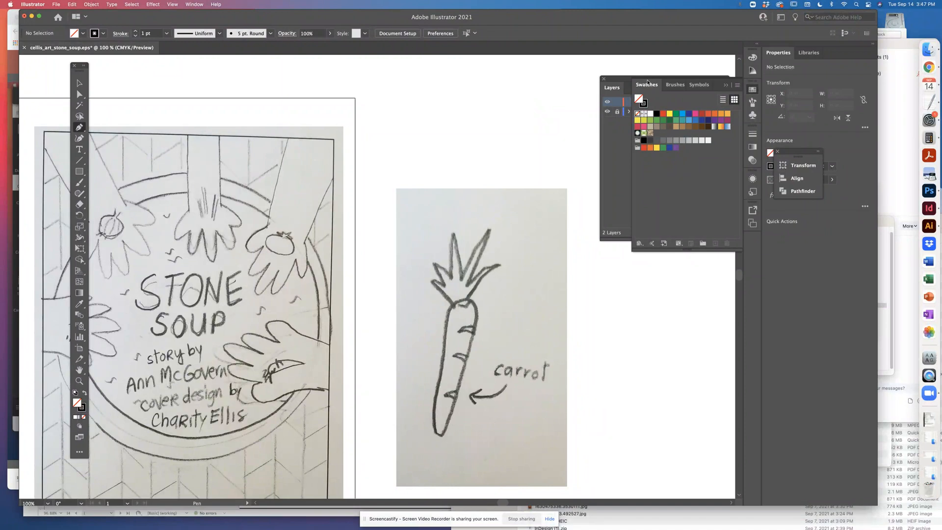
mouse_move(647, 85)
mouse_down()
mouse_move(647, 231)
mouse_move(633, 326)
mouse_move(632, 275)
mouse_up()
click(725, 86)
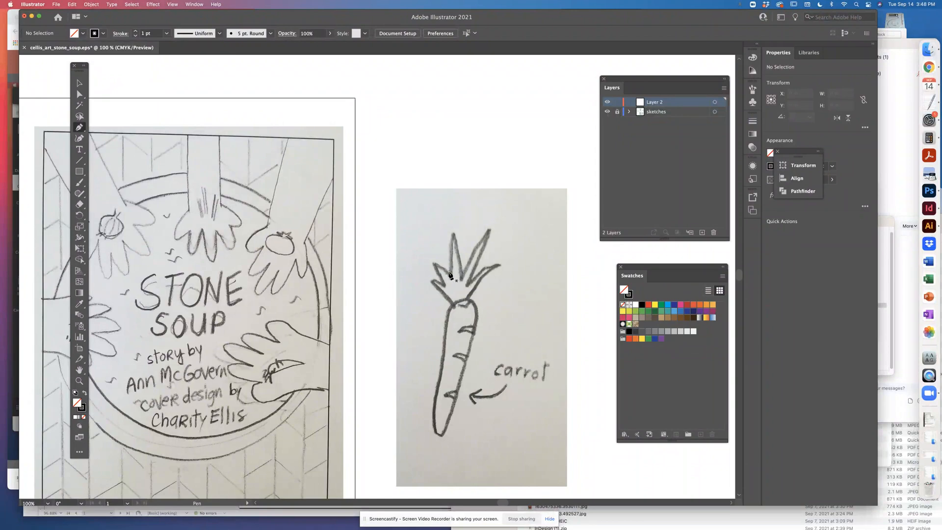
Set the stroke colour to the light blue swatch for tracing the carrot
click(84, 408)
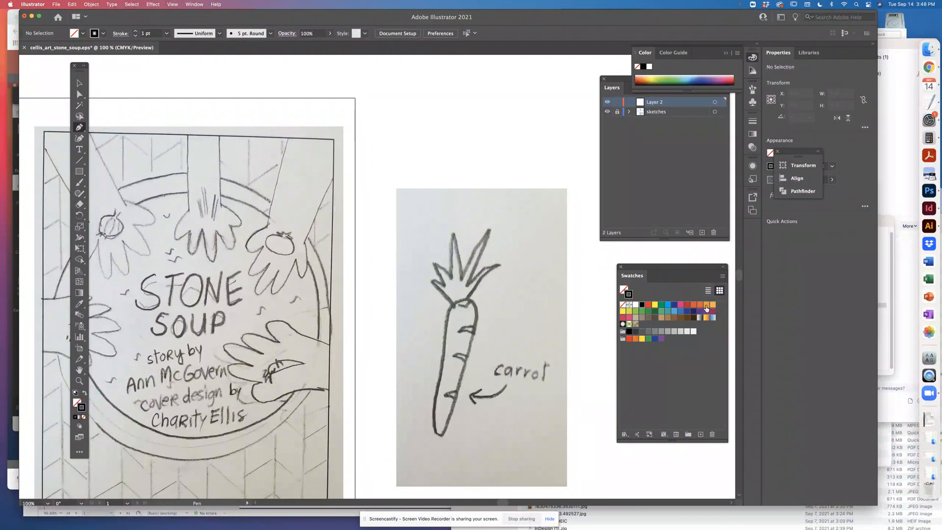
click(667, 306)
key(super+equal)
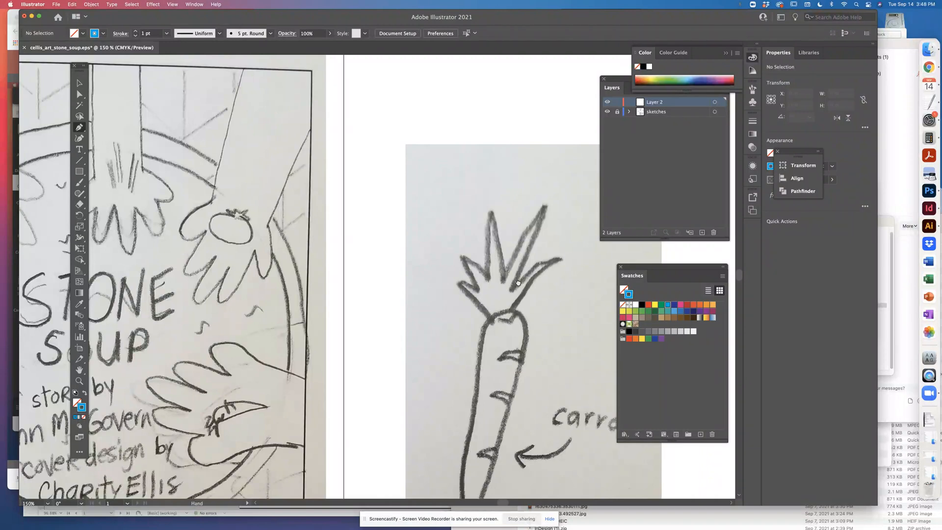
drag(516, 284, 444, 282)
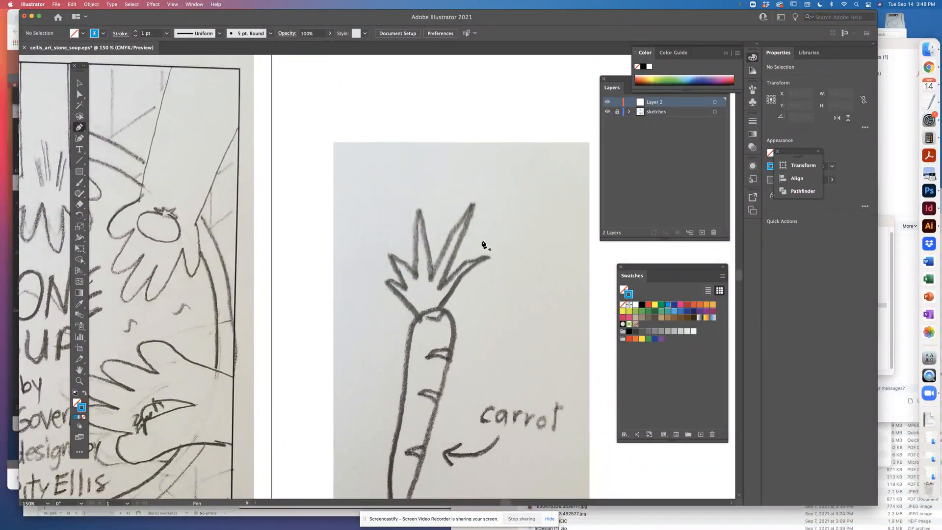
Trace the two short fronds on the left of the carrot's leaves with the Pen tool, starting where they meet the root
click(419, 320)
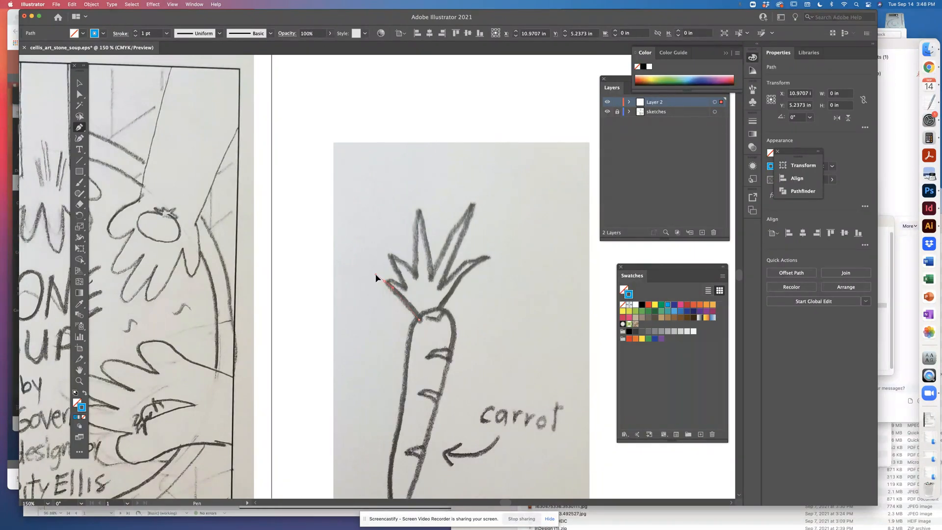
click(375, 275)
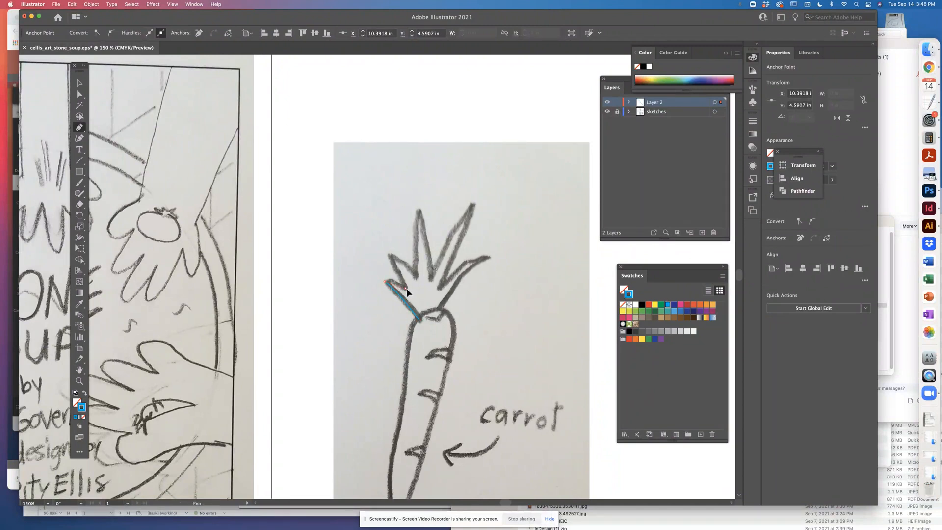
drag(406, 289, 417, 295)
click(406, 289)
drag(388, 256, 388, 240)
click(388, 254)
click(416, 274)
drag(427, 292, 427, 292)
click(416, 275)
Continue the leaf path around the tall middle frond and the long upper-right frond, with sharp corners at tips and notches
drag(423, 193, 423, 193)
click(417, 210)
click(433, 272)
click(437, 299)
drag(490, 197, 492, 187)
click(474, 206)
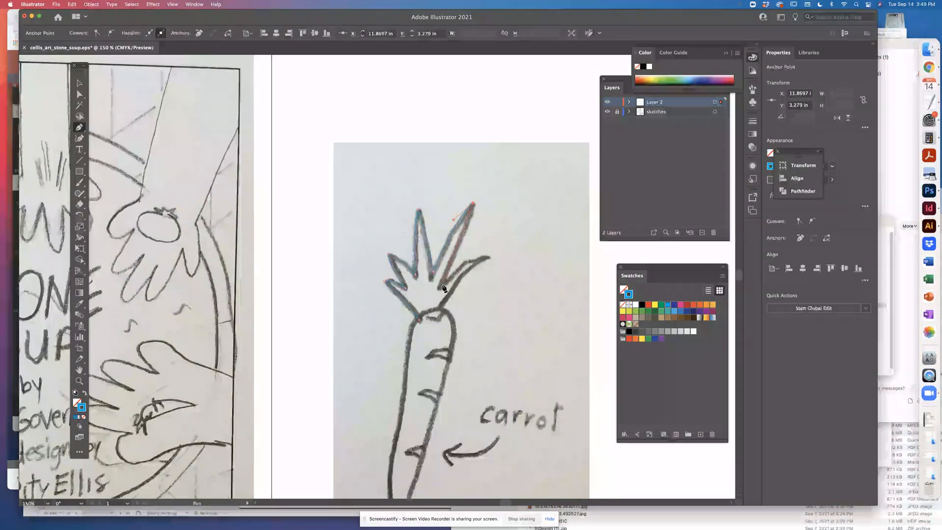
drag(422, 294, 421, 321)
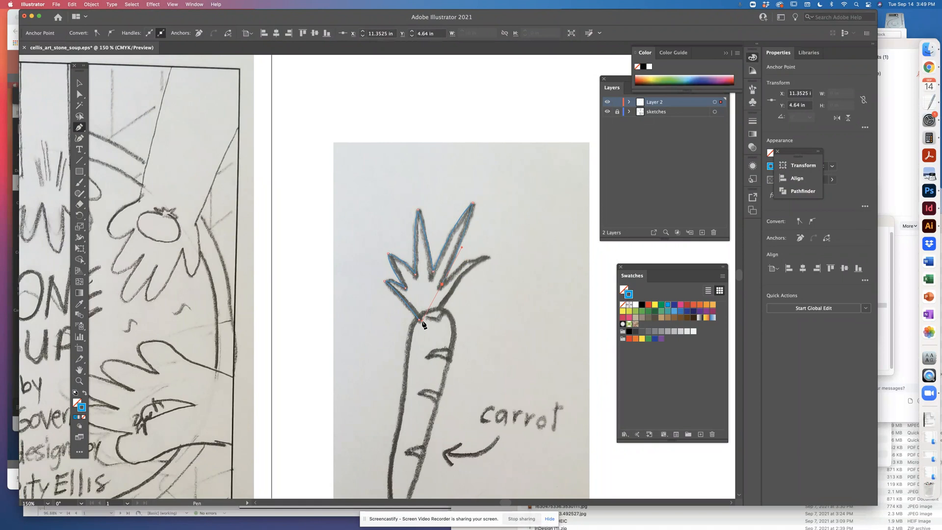
click(442, 285)
Trace the lowest right frond and the curved leaf base, closing the path at its starting point
drag(469, 260, 477, 261)
click(490, 257)
click(490, 256)
click(439, 310)
click(421, 350)
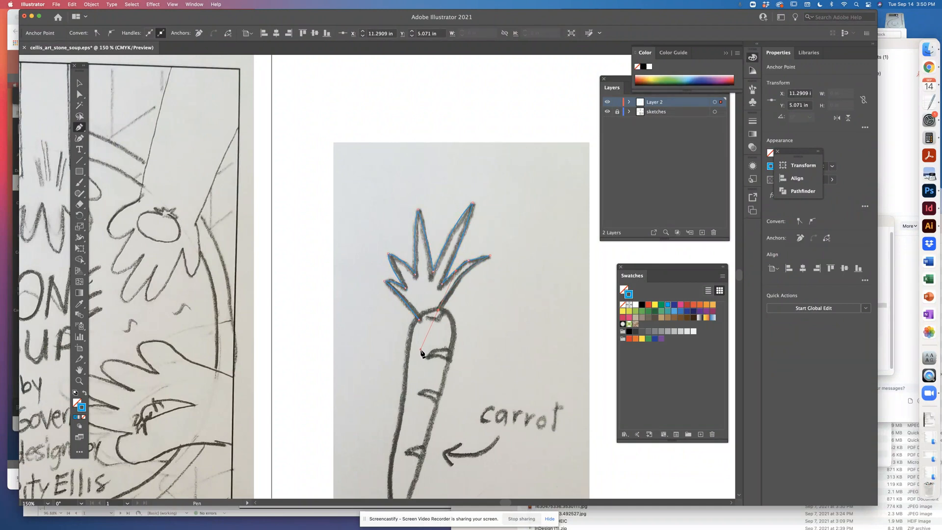
click(439, 311)
click(420, 319)
drag(414, 330, 414, 331)
Swap the traced leaf shape's fill and stroke back and forth, ending with a blue fill and no stroke
click(80, 83)
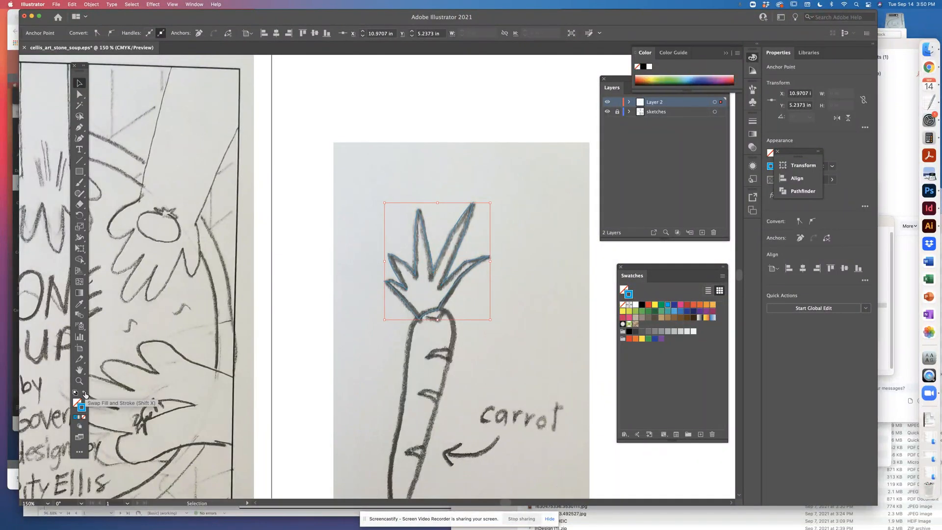
click(85, 394)
click(85, 394)
click(85, 394)
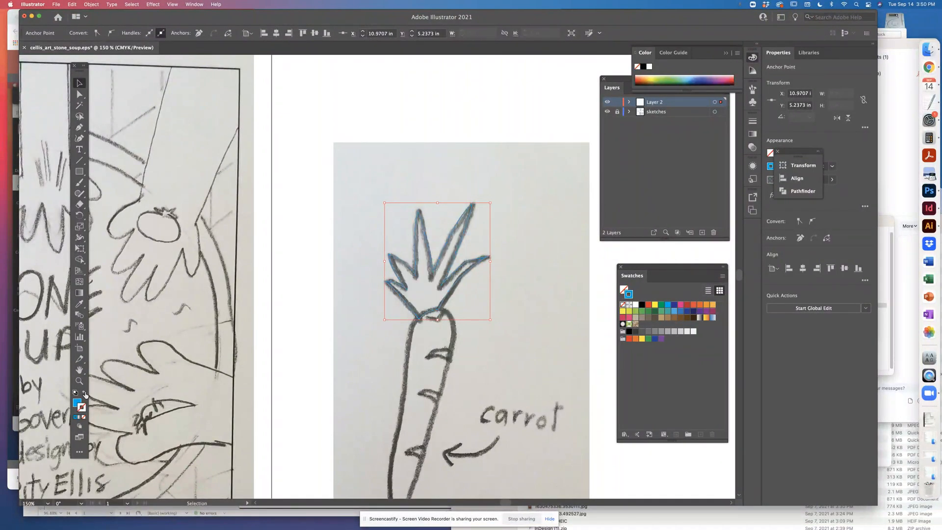
click(85, 394)
click(85, 394)
click(85, 394)
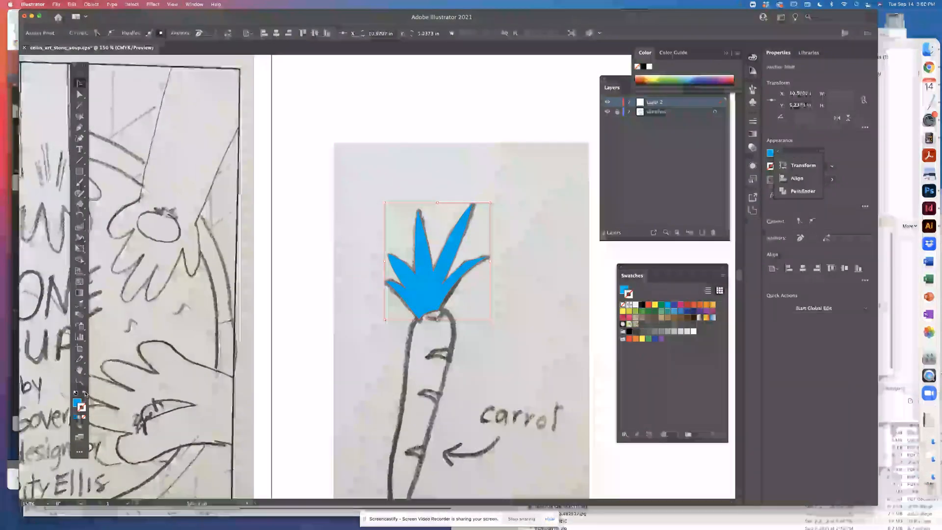
click(85, 394)
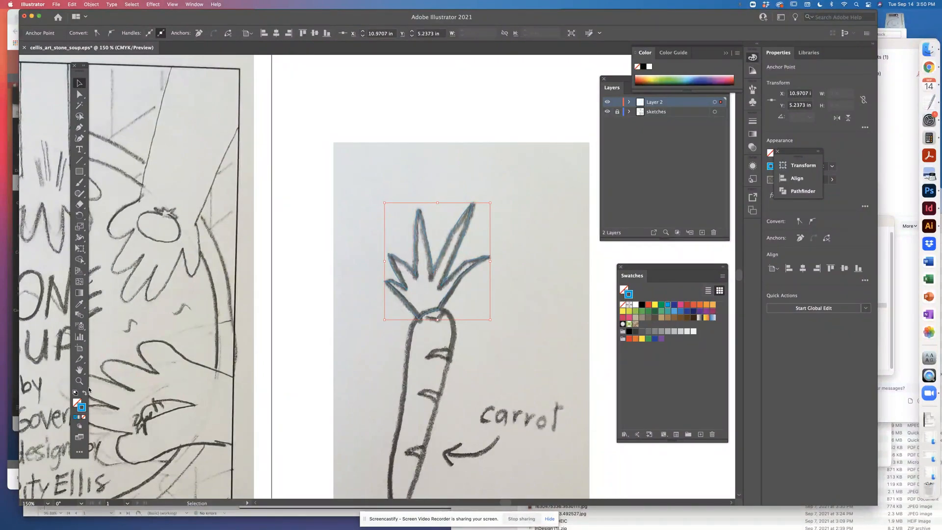
click(85, 394)
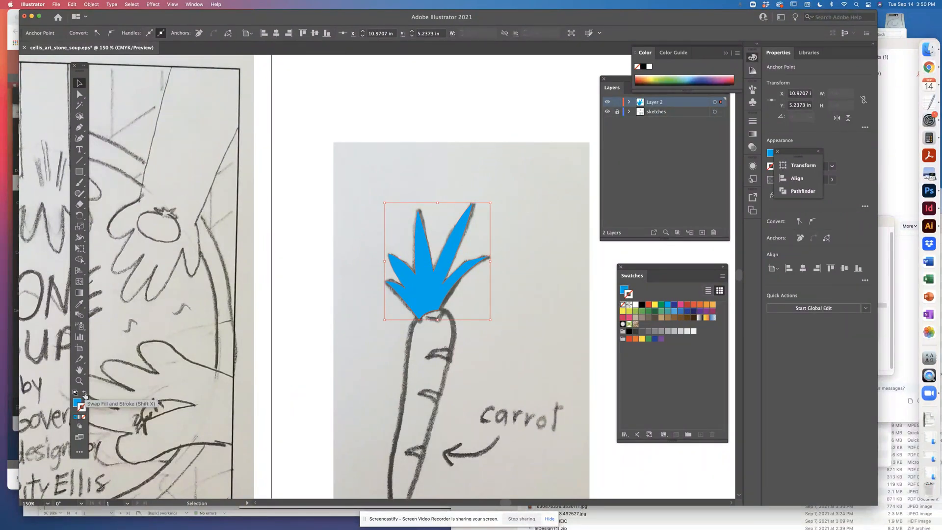
Select the leaf shape and return it to a blue stroke with no fill
click(449, 269)
key(shift+x)
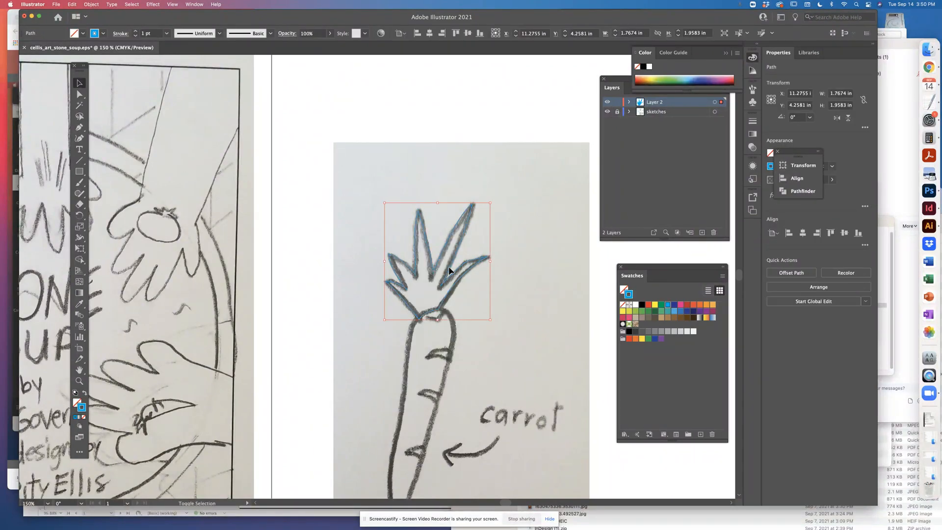
key(shift+x)
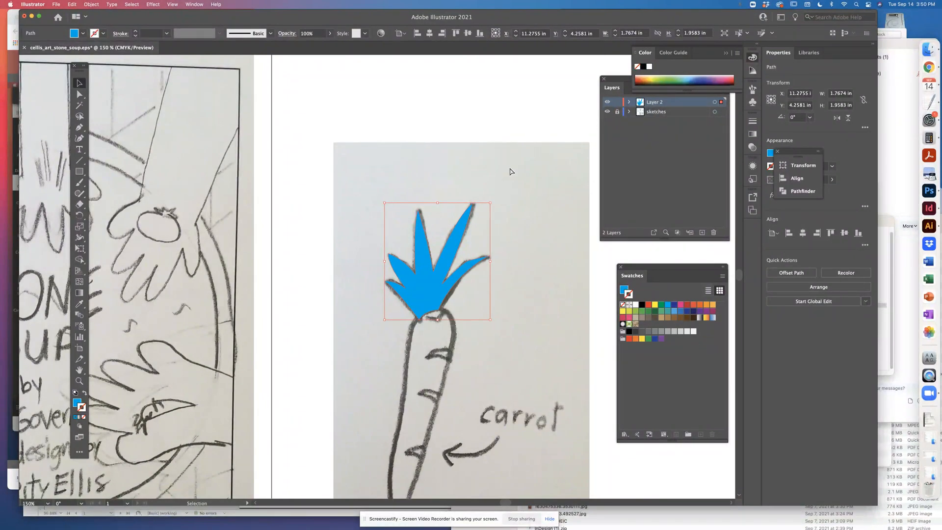
key(super+equal)
key(super+minus)
key(super+minus)
key(super+minus)
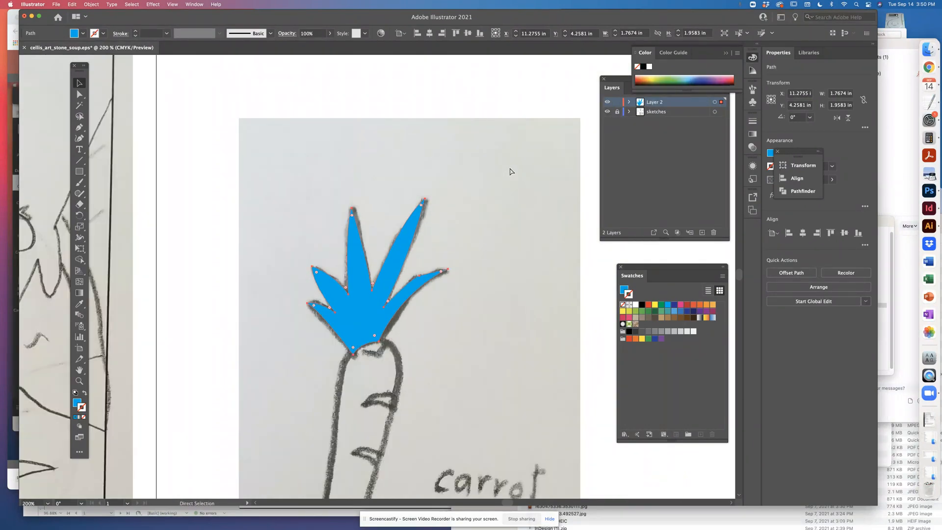
key(shift+x)
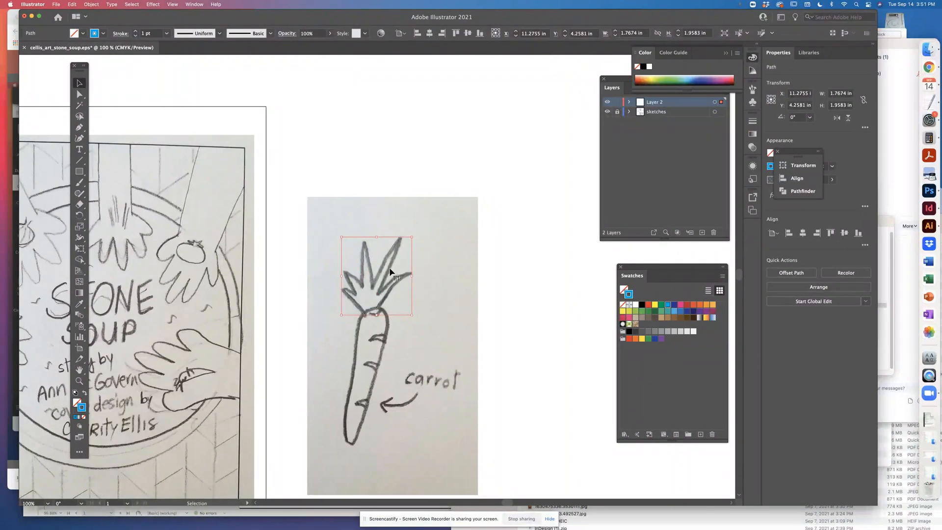
Examine the traced leaf outline with the sketches layer hidden and shown at different magnifications
mouse_move(390, 271)
mouse_down()
mouse_move(391, 216)
mouse_move(391, 278)
mouse_up()
key(super+equal)
key(super+equal)
key(super+equal)
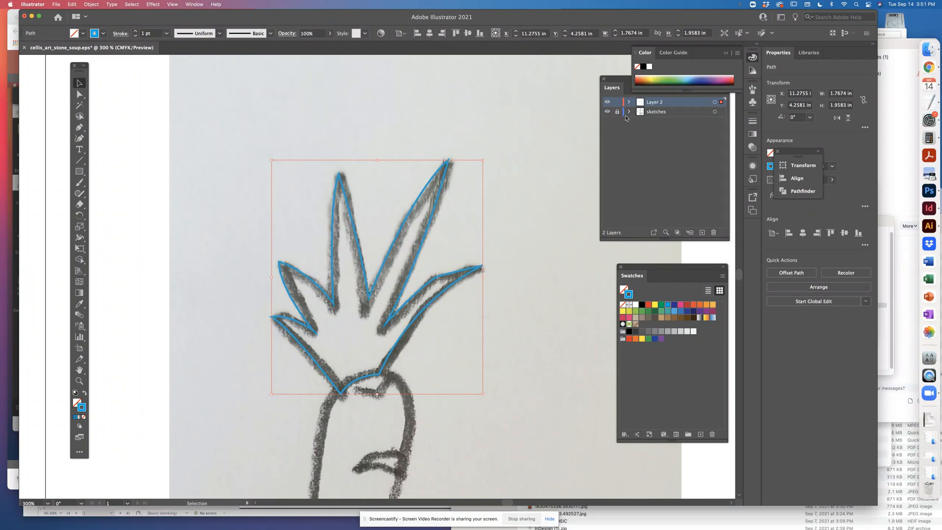
drag(532, 166, 555, 95)
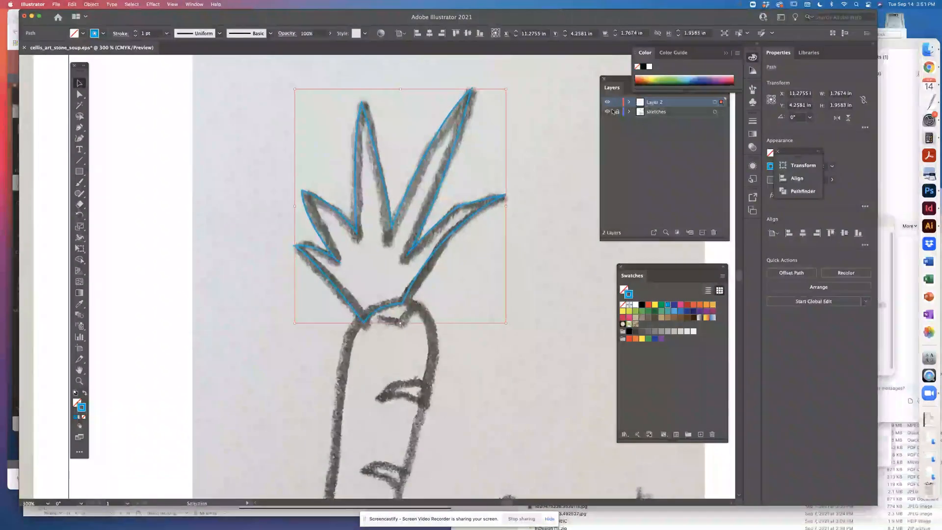
click(607, 112)
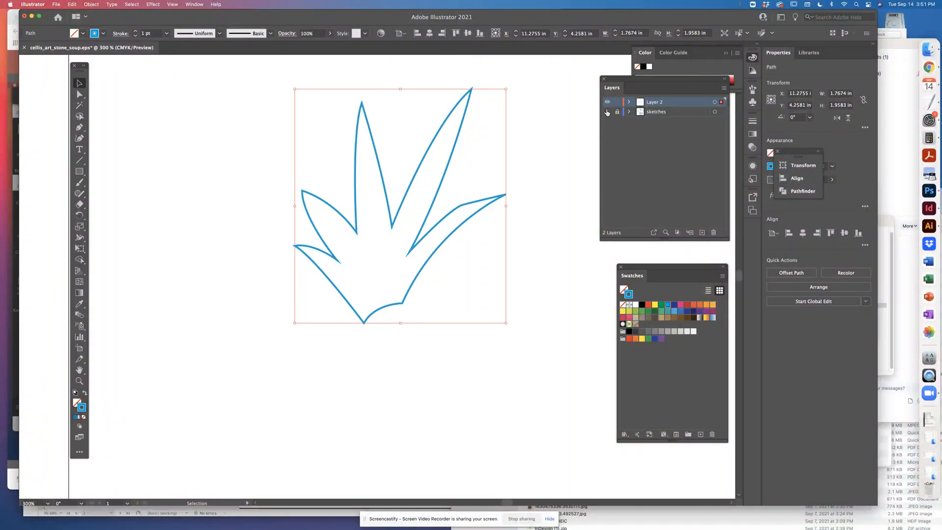
key(super+minus)
key(super+minus)
key(super+minus)
key(super+minus)
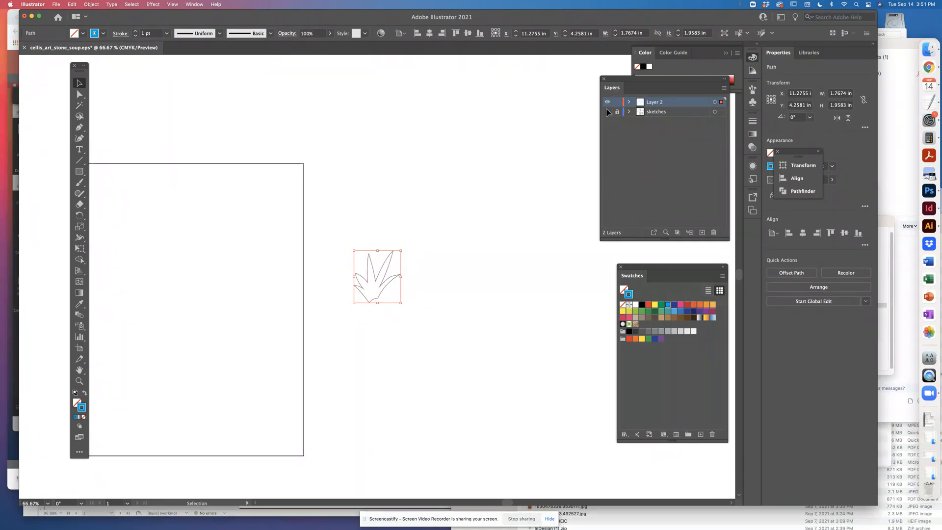
click(607, 112)
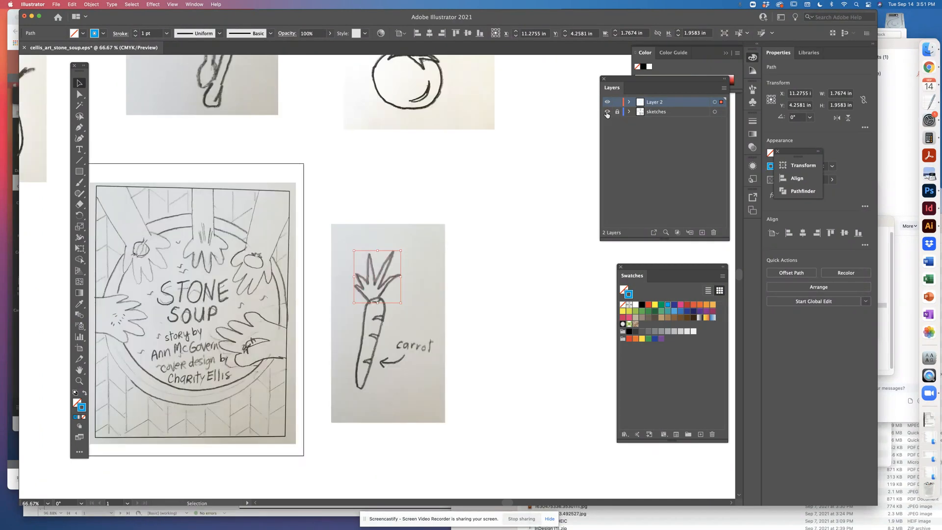
click(607, 113)
click(607, 112)
Start the carrot body's path at the sketched tip with the Pen tool, undoing the first curved point on its left edge
key(super+equal)
key(super+equal)
key(super+equal)
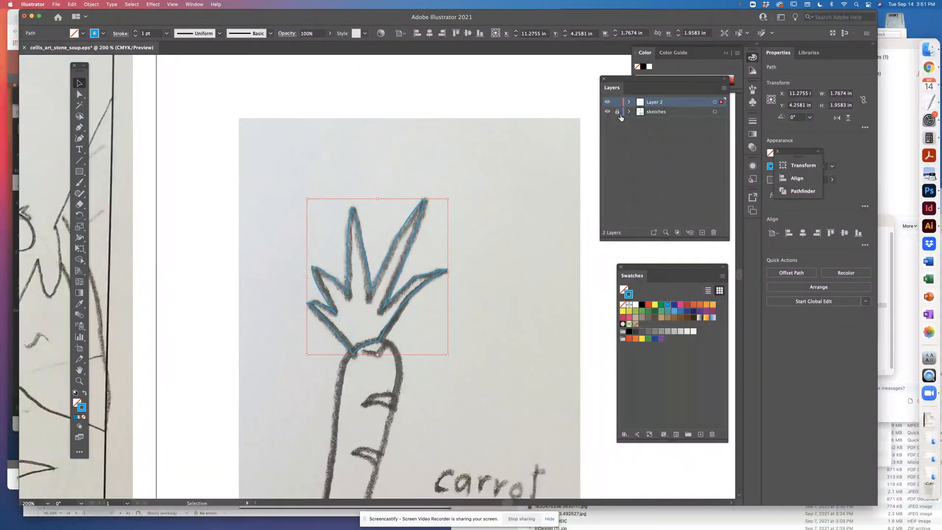
key(h)
drag(429, 272, 451, 131)
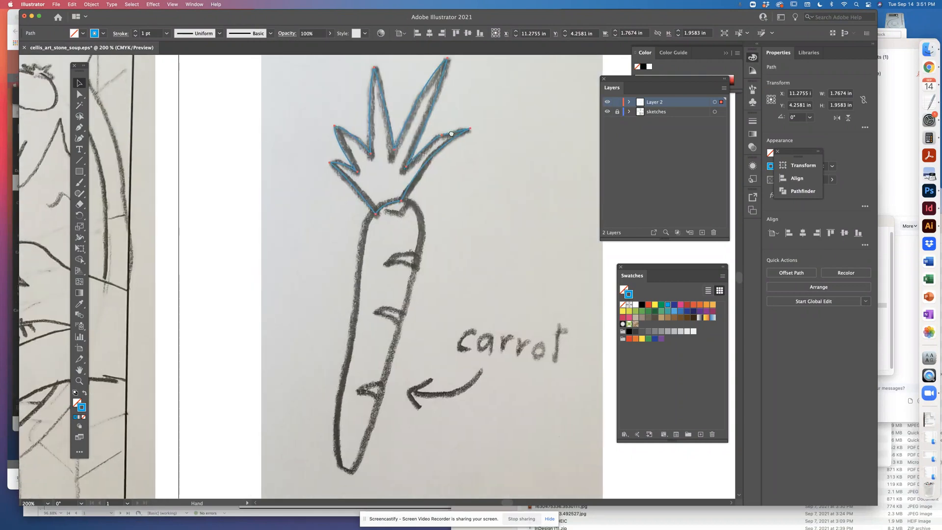
key(v)
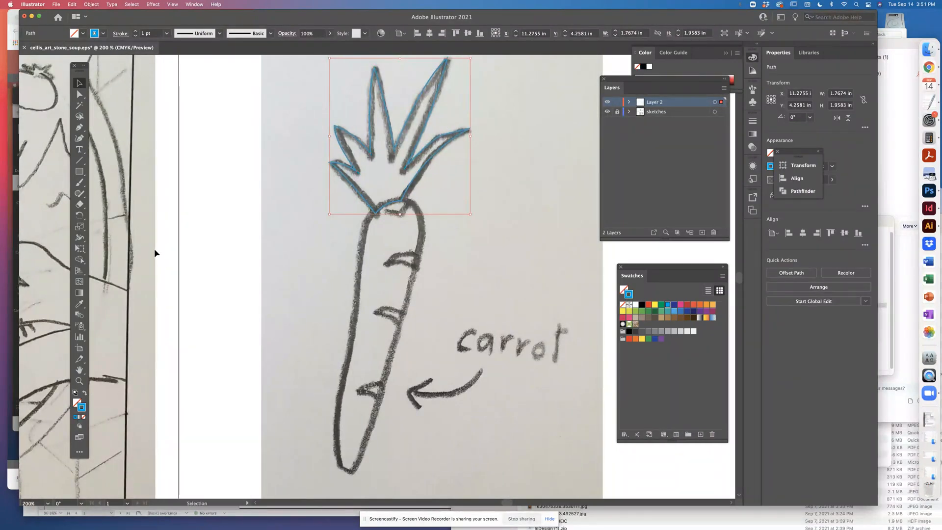
click(79, 130)
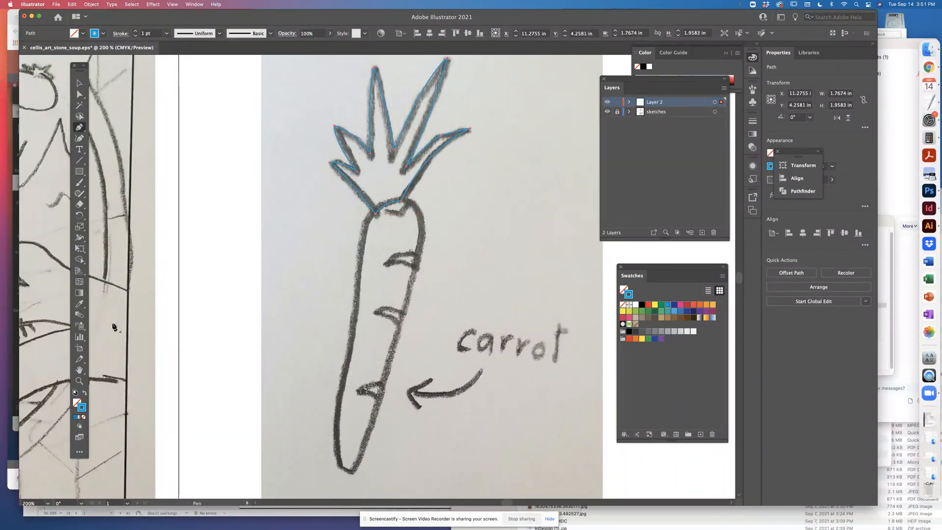
click(353, 473)
drag(339, 424, 338, 405)
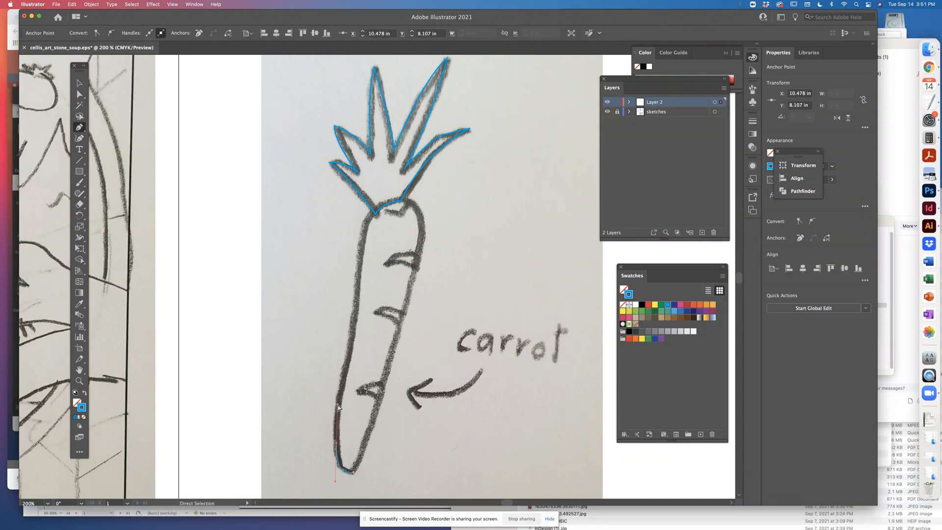
key(super+z)
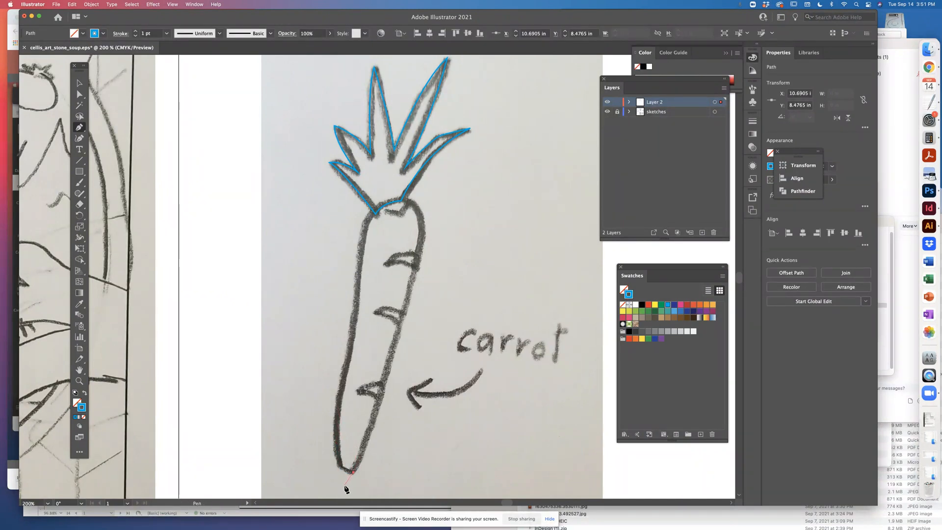
Trace a curve around the carrot's tip and continue the path up the body's left edge to the shoulder
drag(344, 488, 336, 437)
key(super+z)
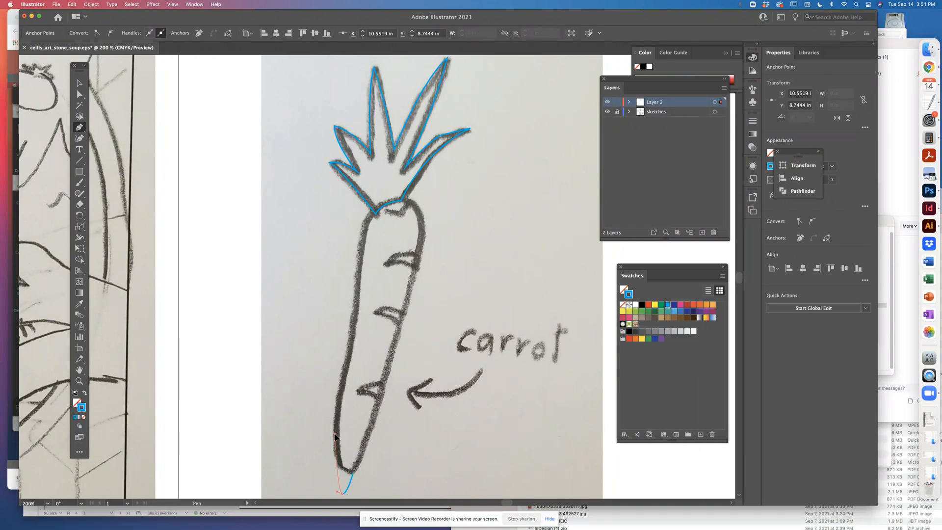
drag(335, 437, 360, 247)
click(361, 242)
Trace the rounded top of the carrot body across the leaf base and over the right shoulder
click(408, 201)
drag(410, 205, 426, 212)
click(420, 242)
click(420, 242)
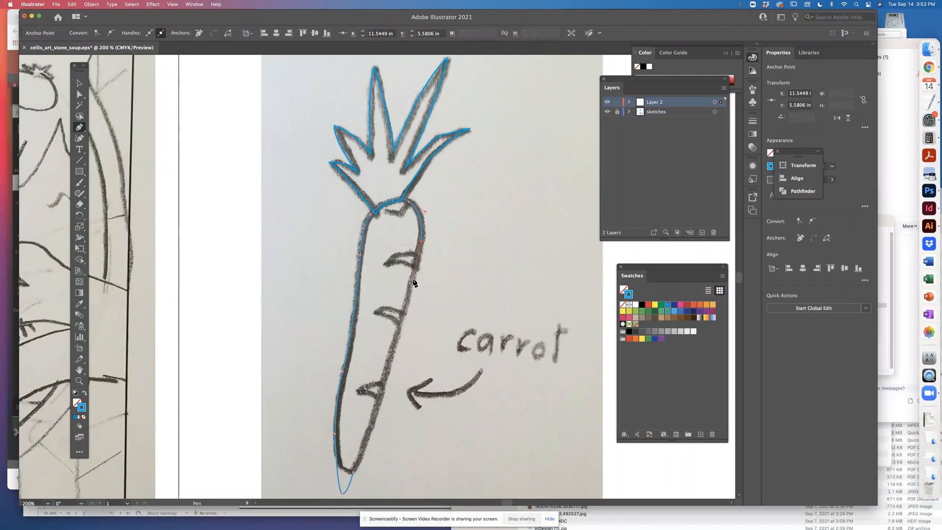
Trace the carrot body's right edge down to the tip, close the path and deselect it
click(413, 280)
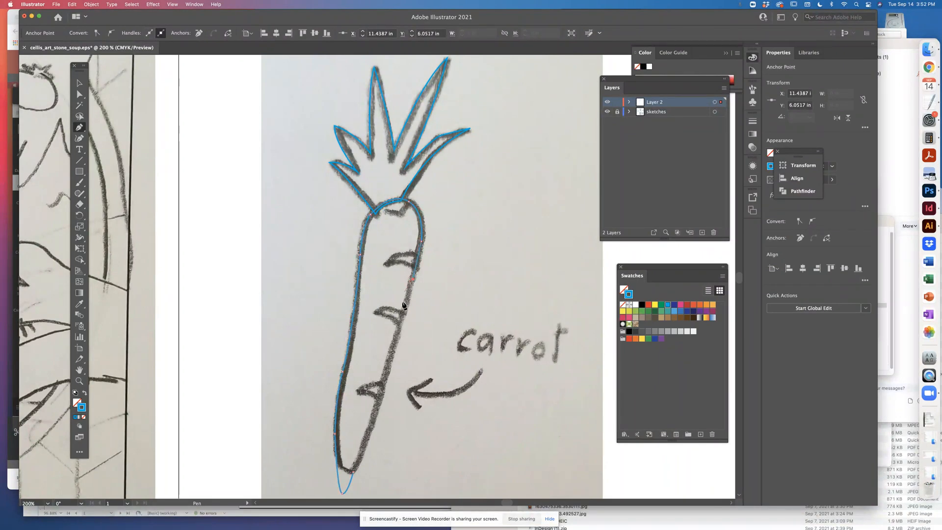
click(394, 349)
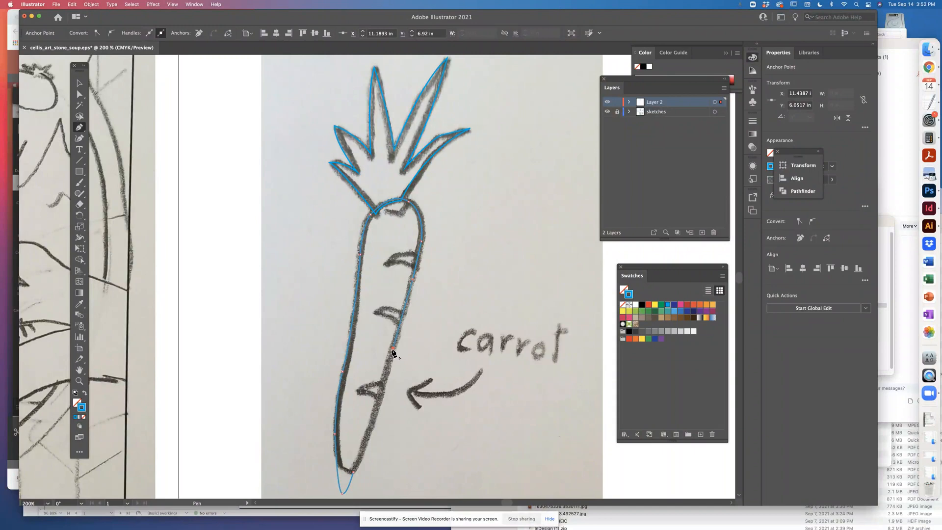
click(373, 418)
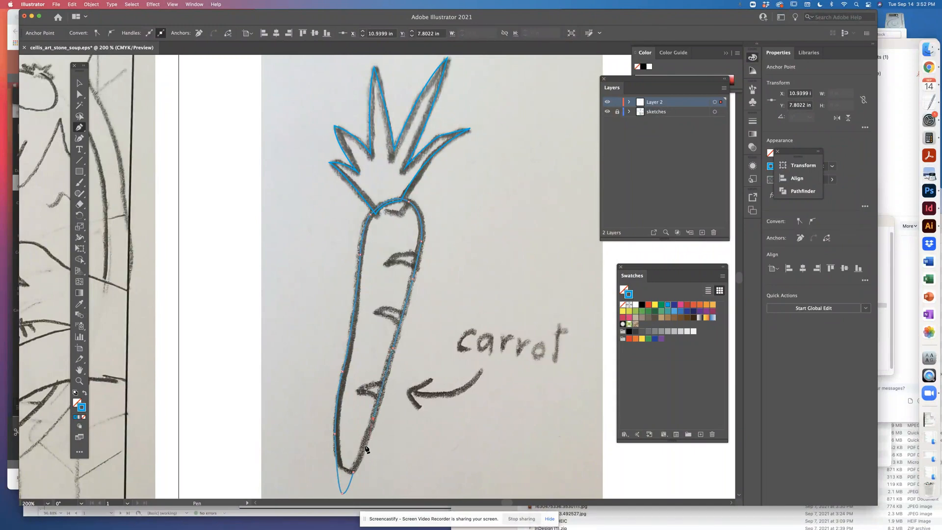
click(349, 489)
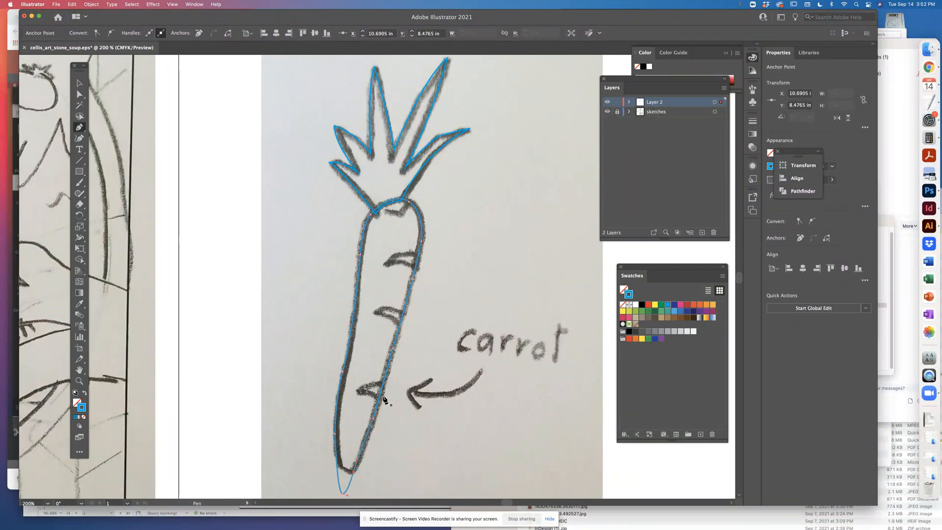
click(79, 84)
click(288, 184)
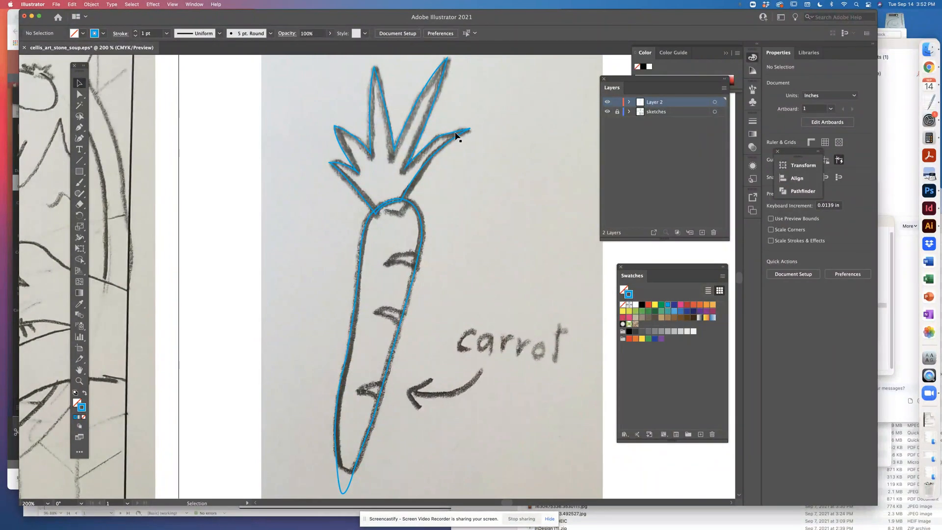
Examine how the leaf and carrot body outlines overlap, selecting each shape and both together, and viewing the join up close
key(super+minus)
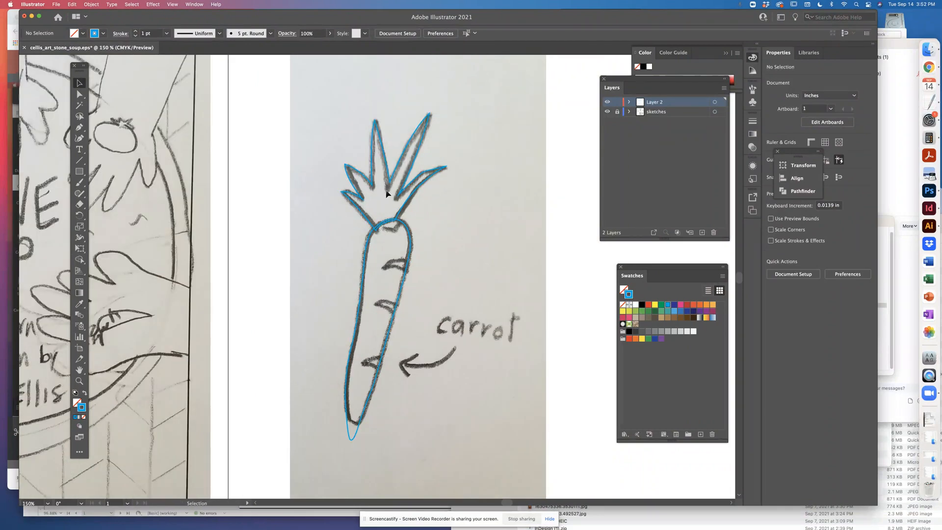
click(400, 215)
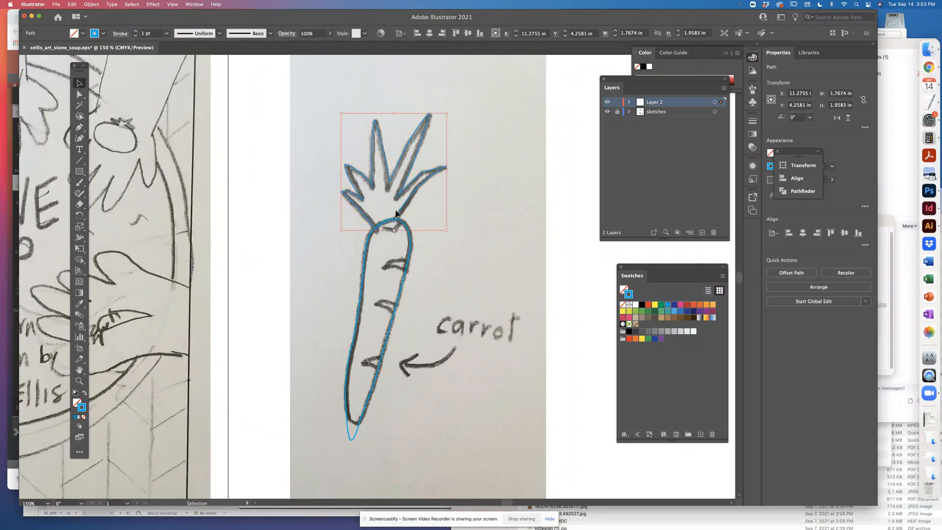
click(408, 239)
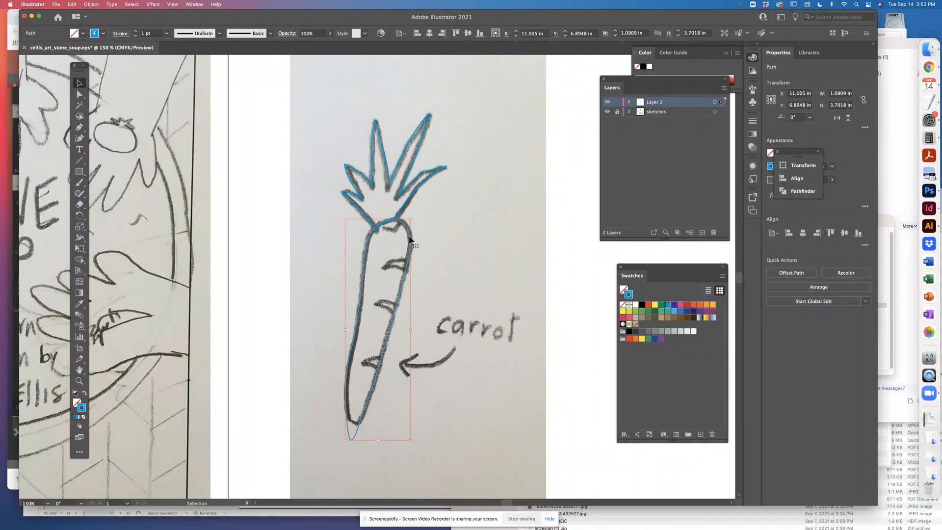
click(440, 228)
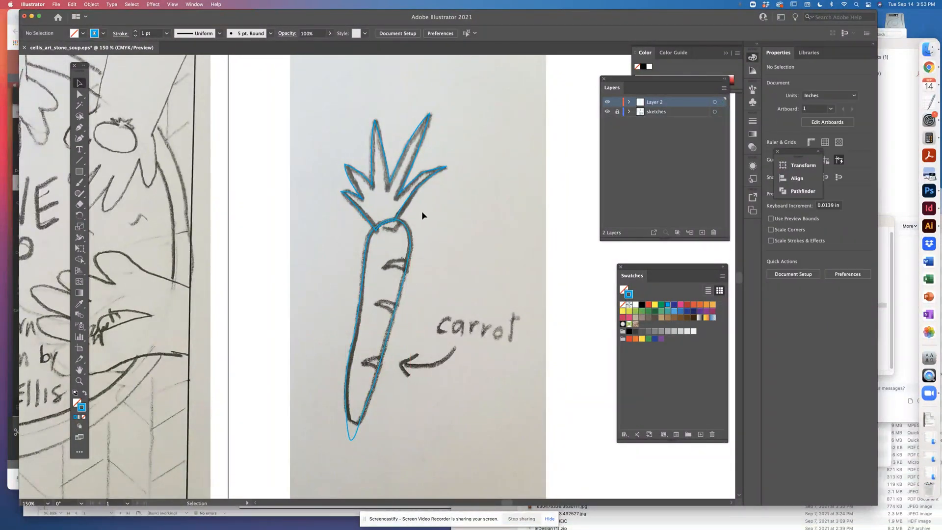
click(387, 230)
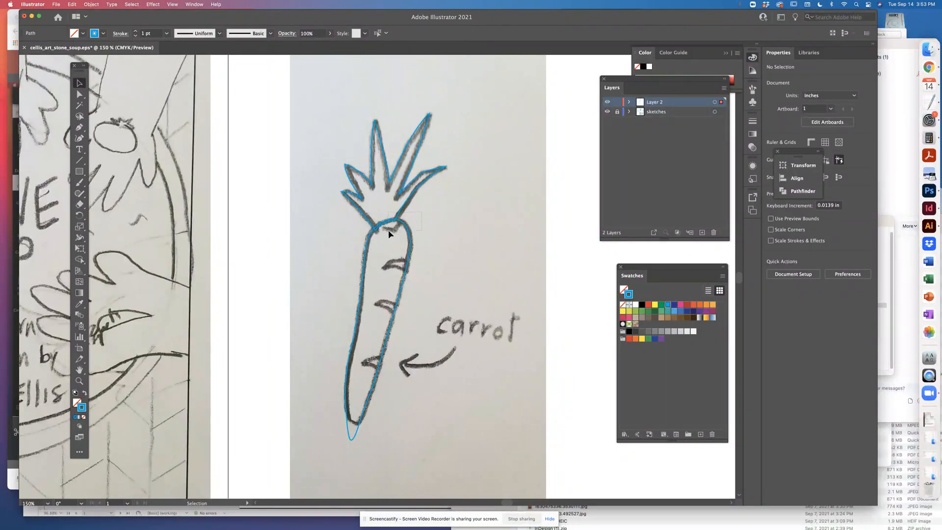
click(490, 226)
key(super+equal)
key(super+equal)
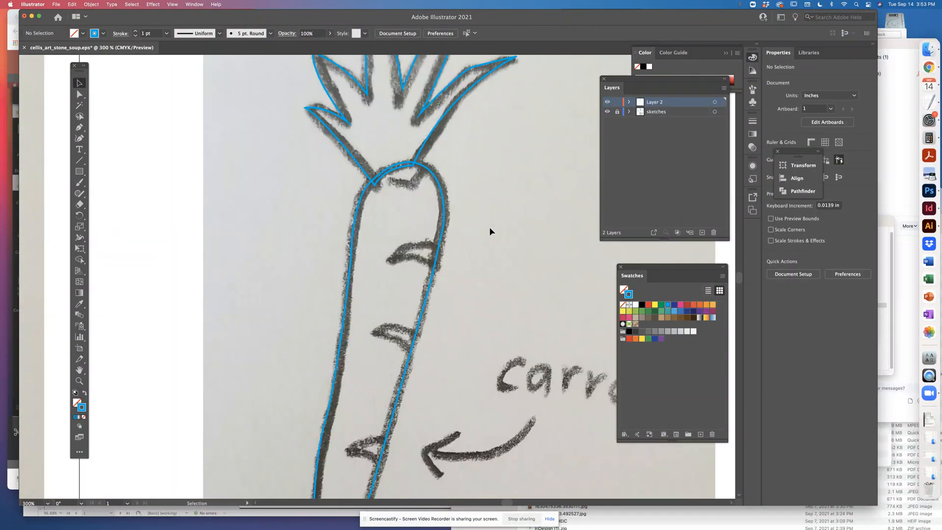
drag(471, 232, 471, 223)
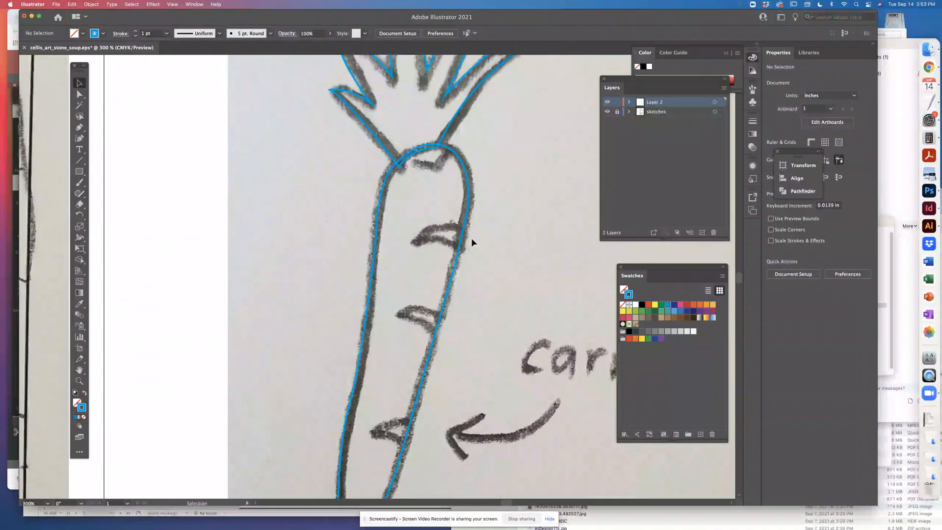
drag(482, 271, 457, 223)
key(super+minus)
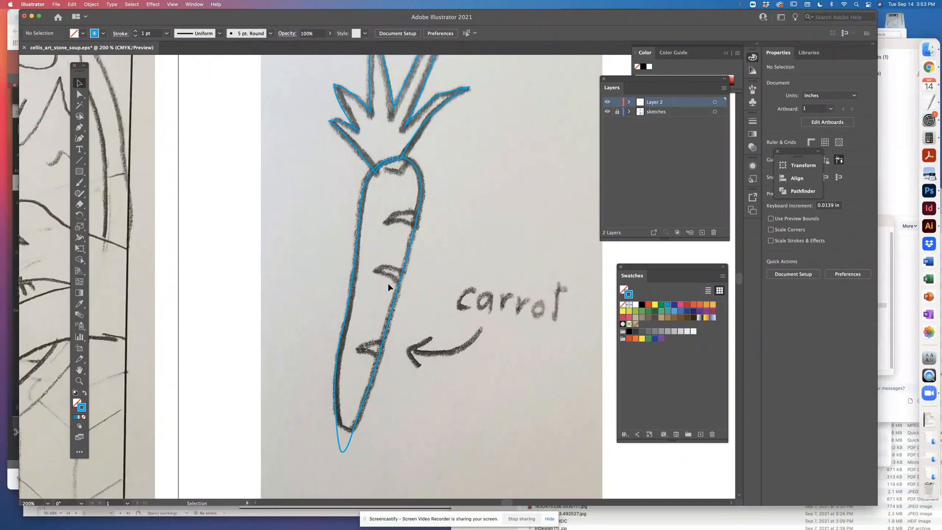
Try swapping the carrot body's fill and stroke, undo the swap and deselect the shape
click(412, 247)
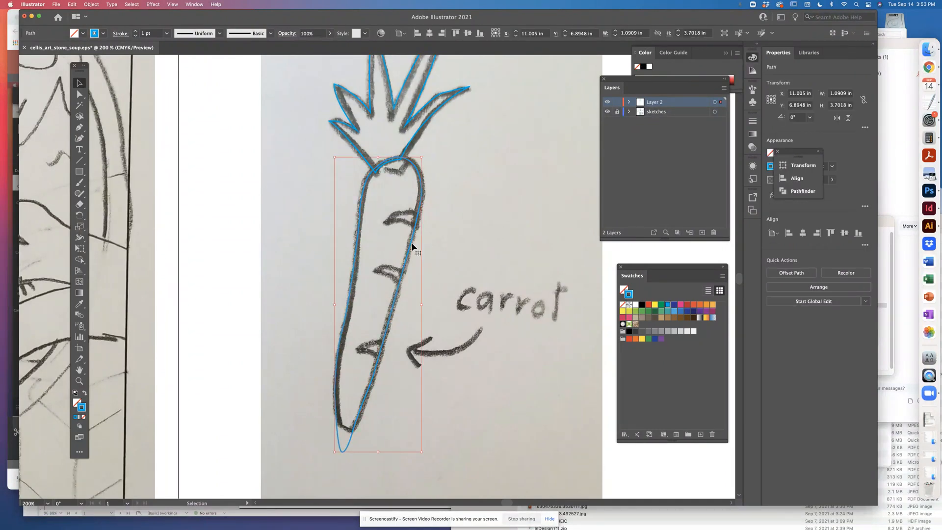
key(shift+x)
key(super+z)
click(285, 197)
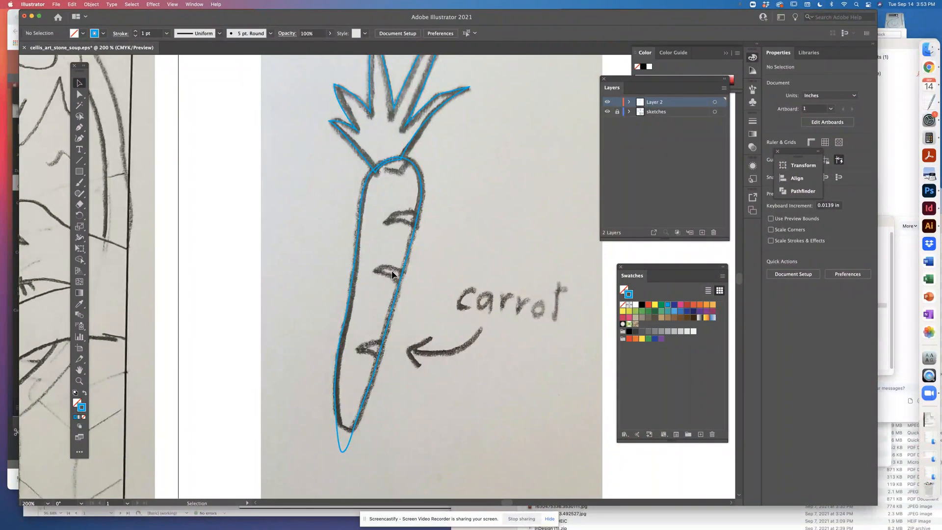
Trace the uppermost crease mark on the carrot body as a closed curved shape with the Pen tool
click(80, 128)
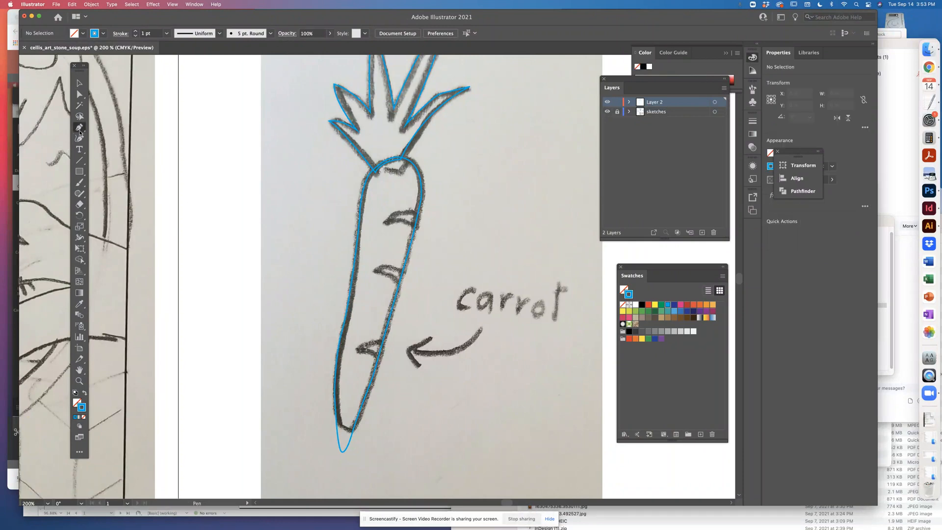
click(415, 214)
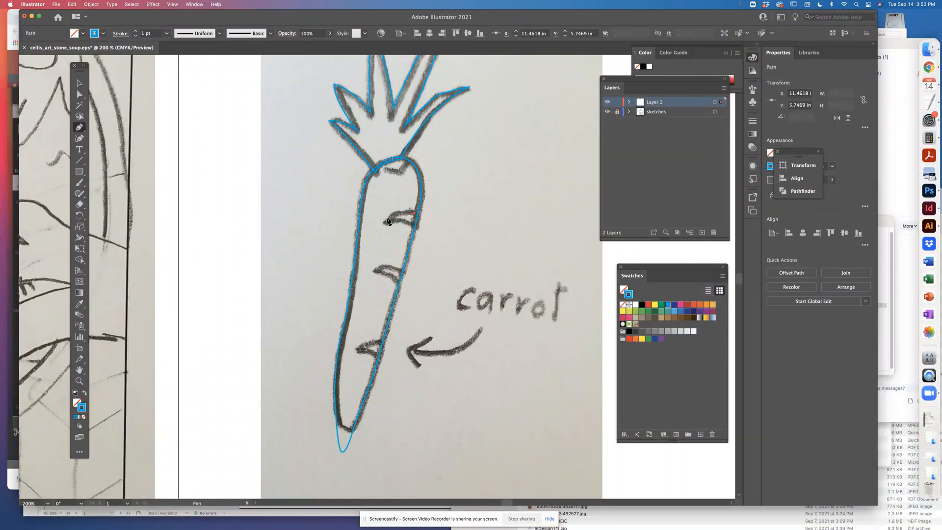
drag(383, 225, 369, 237)
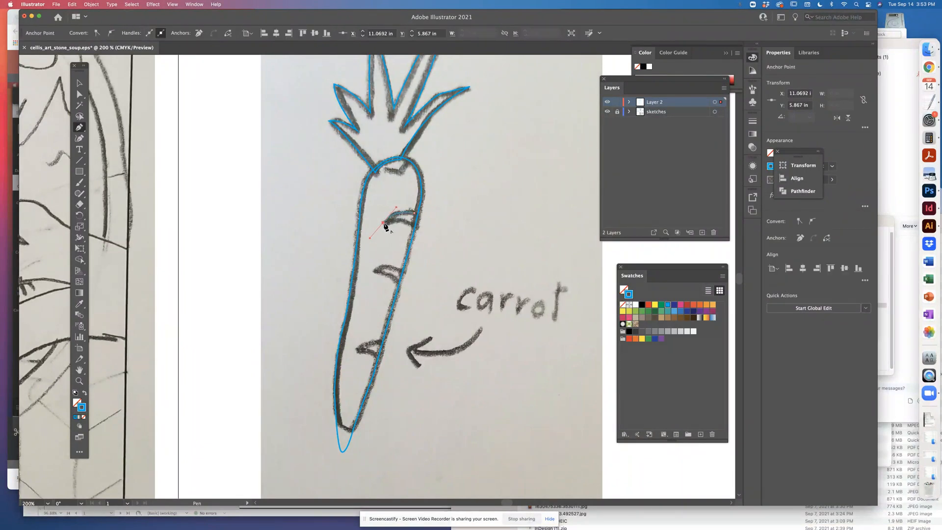
click(384, 224)
click(417, 229)
click(414, 213)
Trace the middle crease mark on the carrot body as a closed curved shape
click(398, 270)
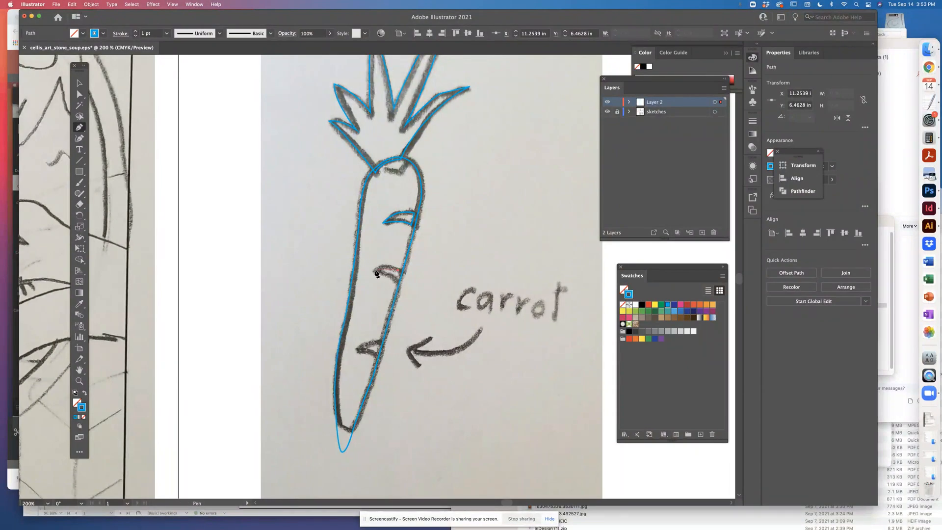
click(373, 271)
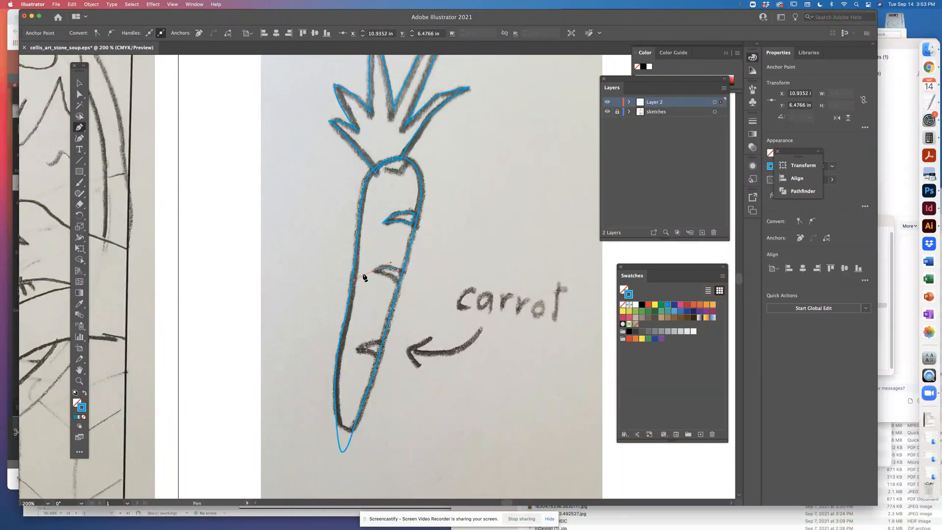
click(395, 281)
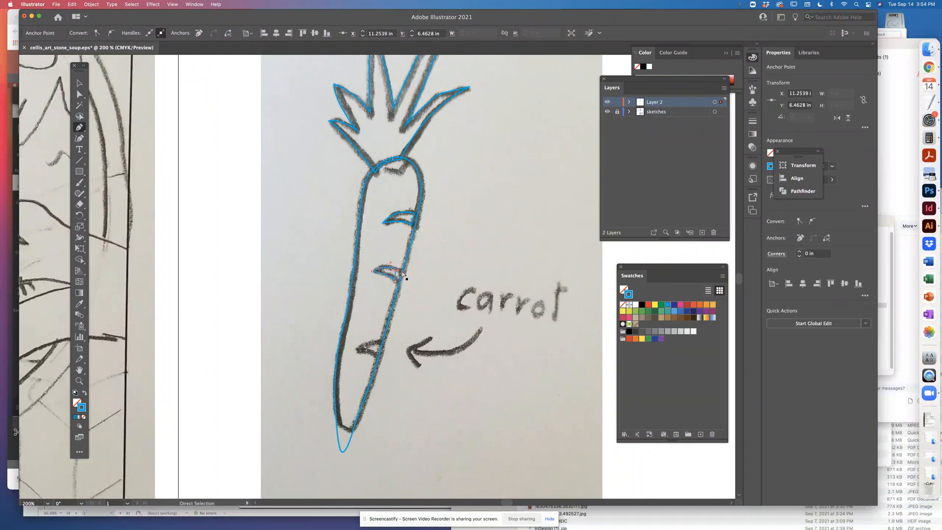
click(398, 274)
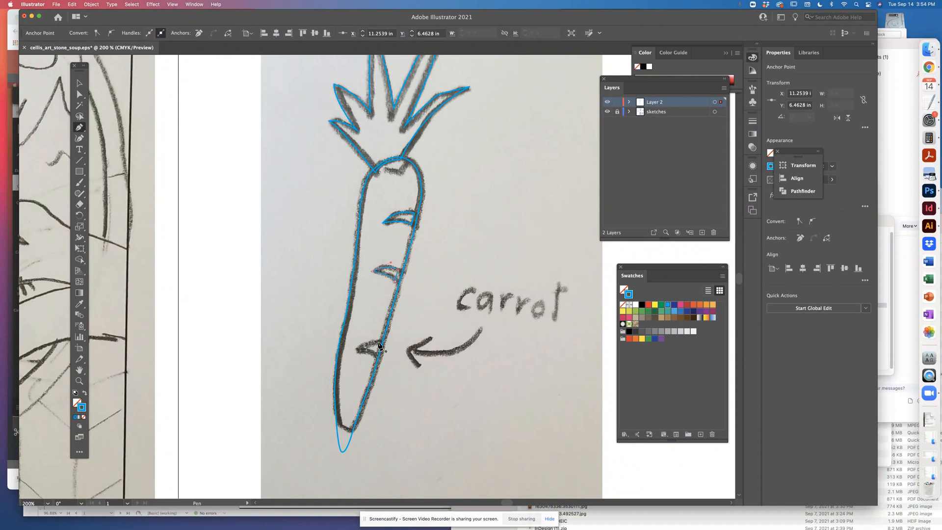
Trace the lowest crease mark on the carrot body as a closed shape and deselect it
click(379, 343)
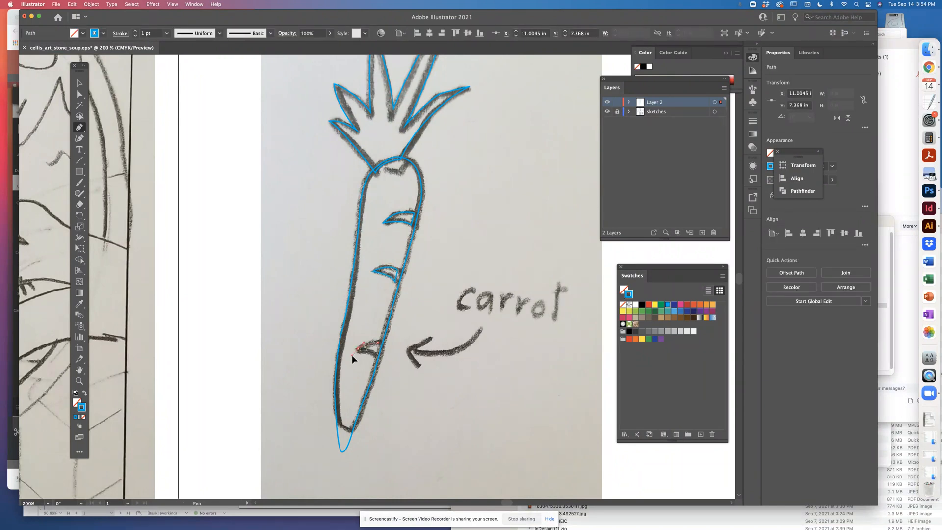
click(357, 350)
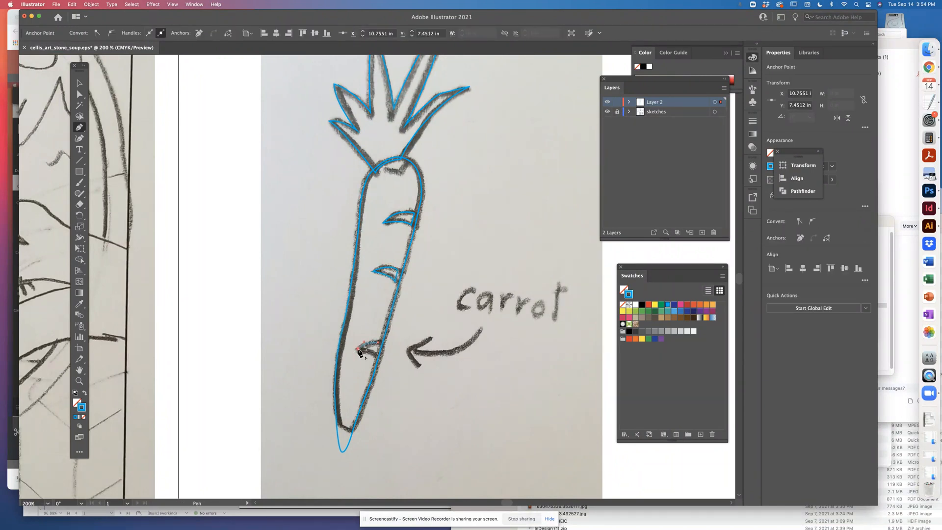
click(377, 356)
click(379, 344)
click(79, 83)
click(322, 179)
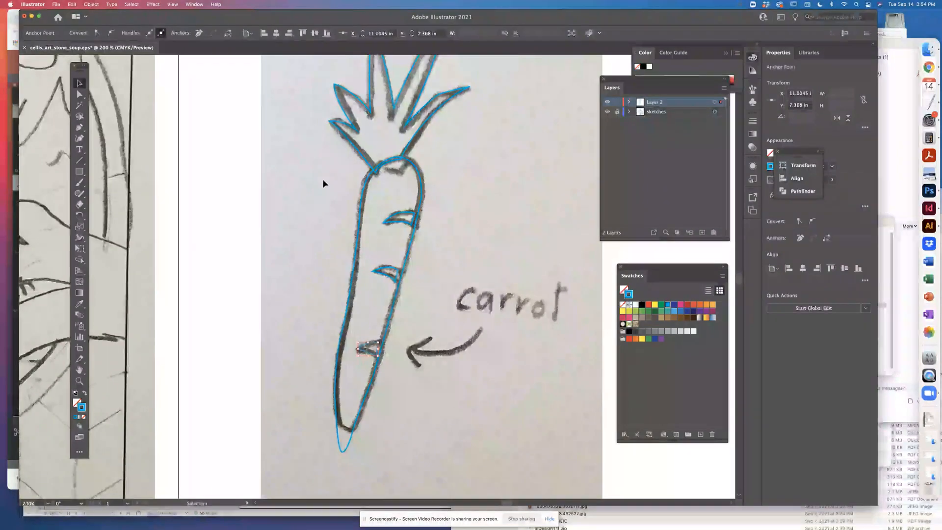
Save the file and check the traced carrot with the sketches layer hidden and shown again
key(super+s)
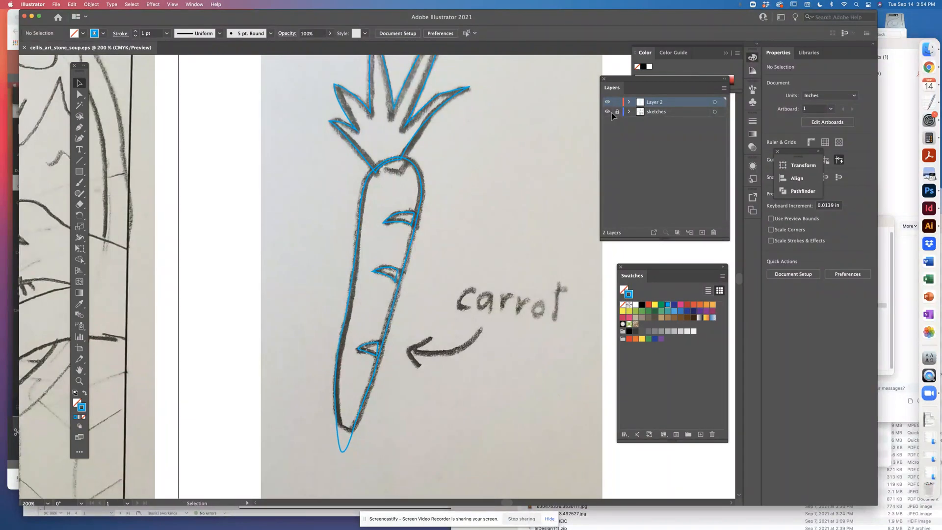
click(608, 111)
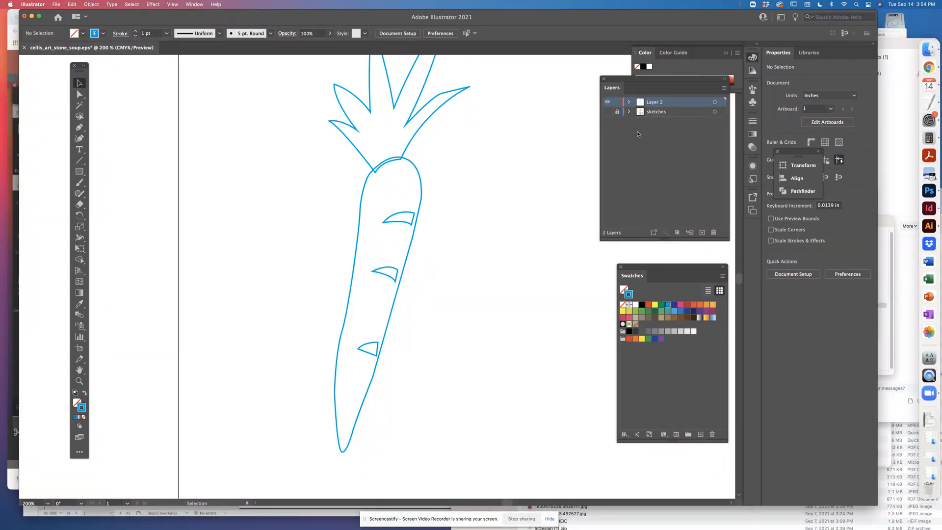
click(608, 113)
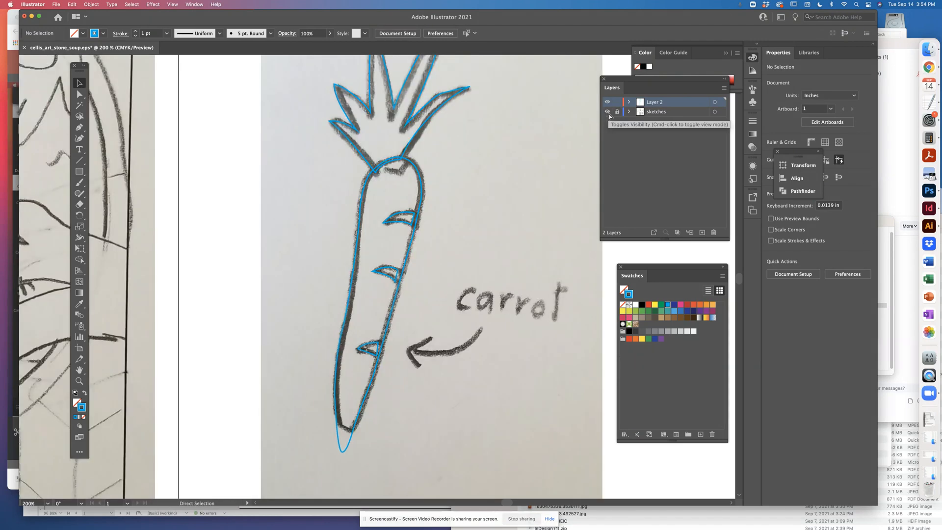
key(super+minus)
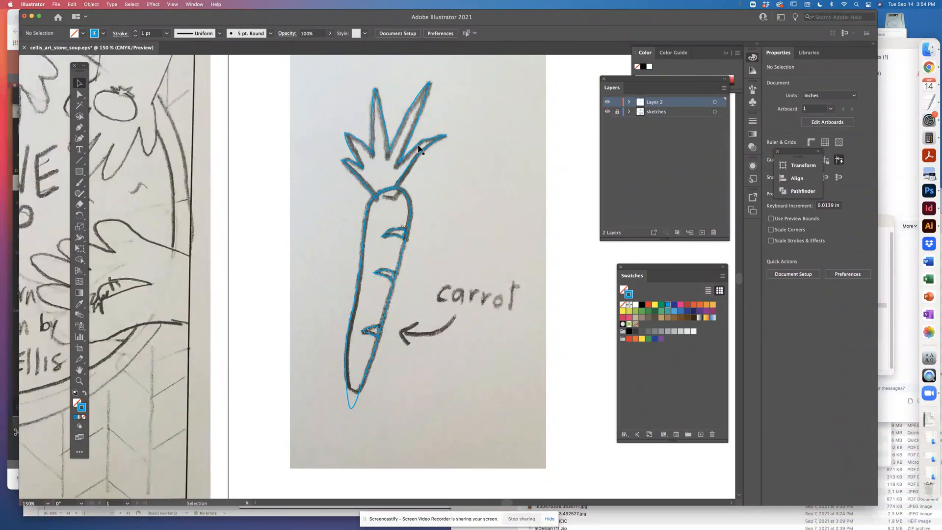
Hide the sketches layer and swap the leaf shape's blue outline for a solid blue fill without a stroke
drag(417, 196, 477, 256)
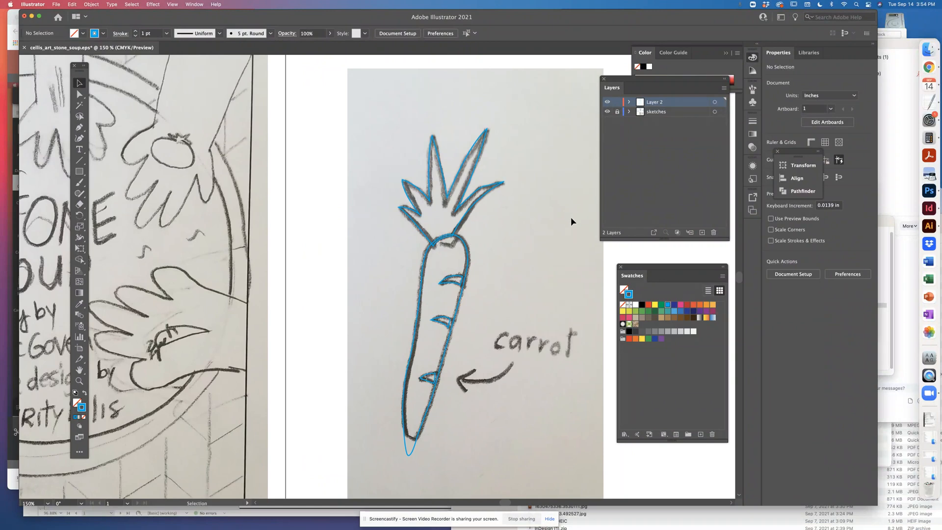
click(606, 111)
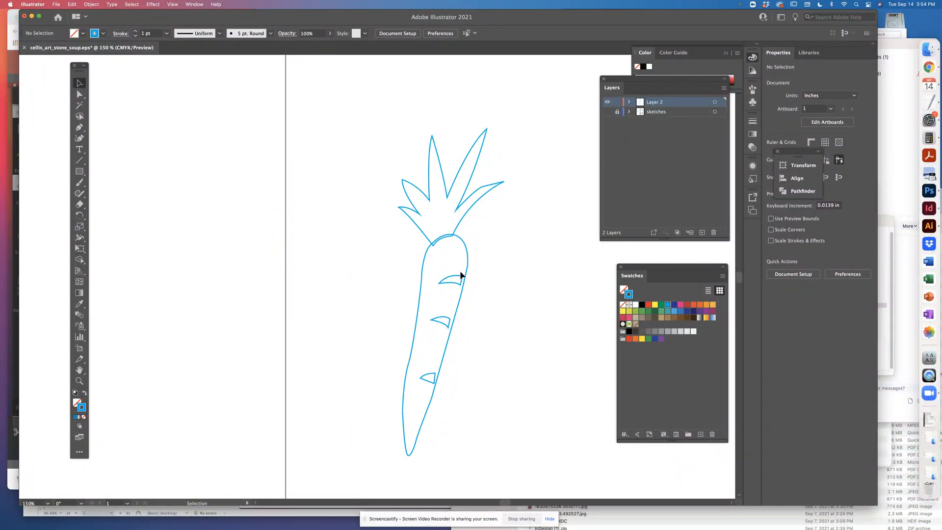
click(466, 215)
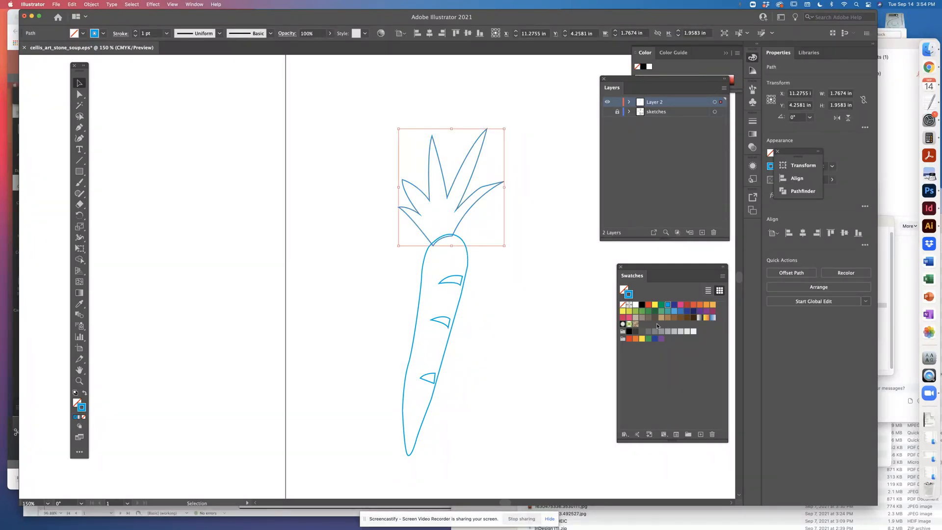
click(662, 305)
click(667, 305)
click(85, 394)
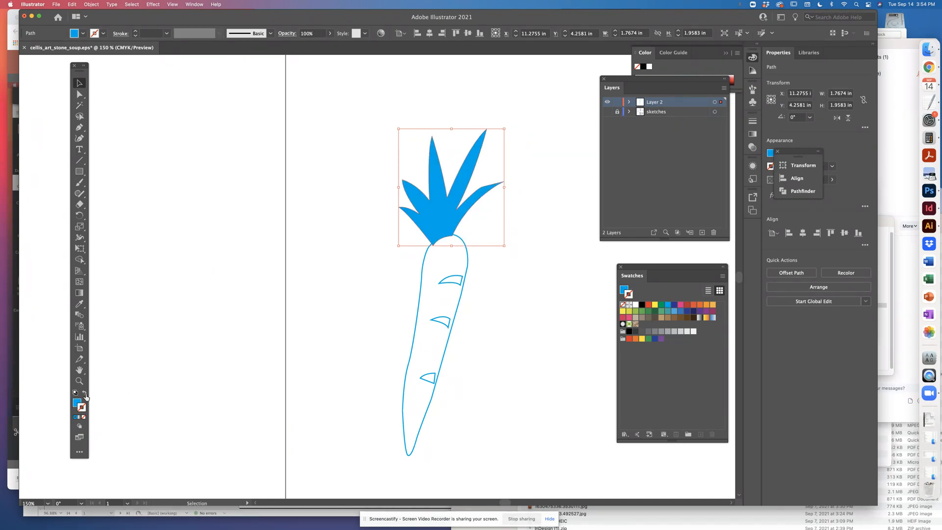
click(571, 218)
Recolour the carrot's leaf shape with a green fill and no stroke
click(470, 205)
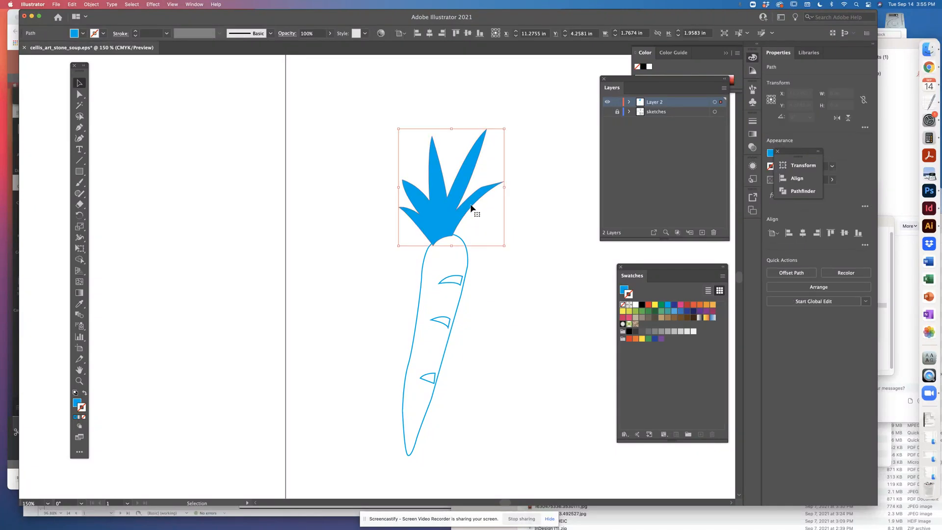
click(648, 312)
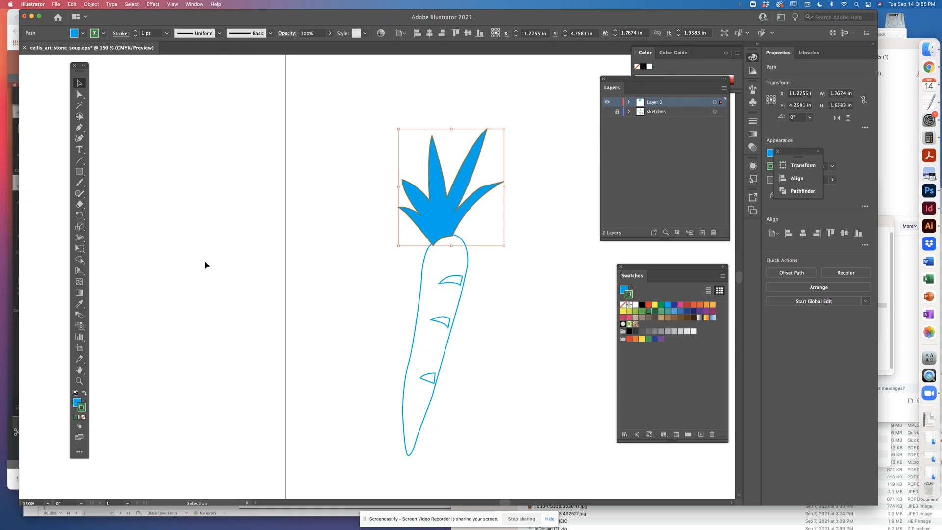
click(85, 394)
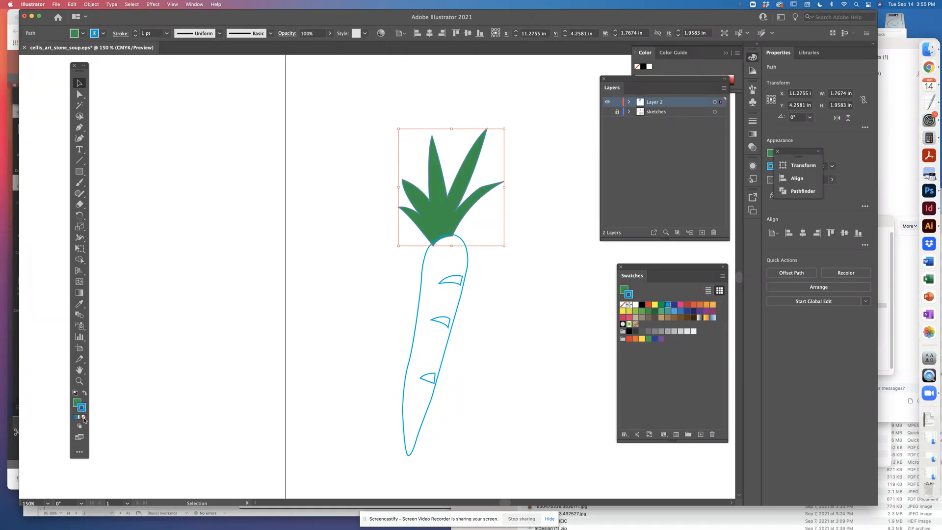
click(83, 416)
click(515, 276)
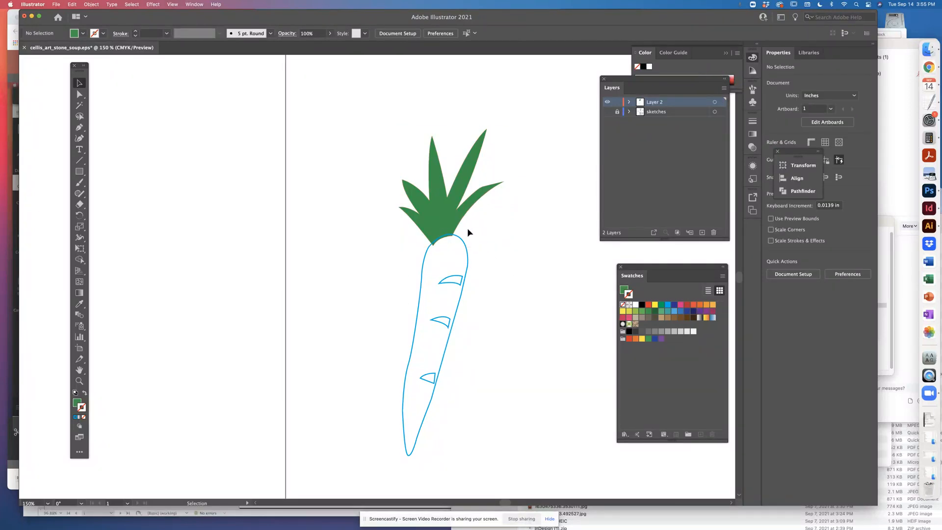
Give the carrot body an orange fill and remove its stroke
click(447, 212)
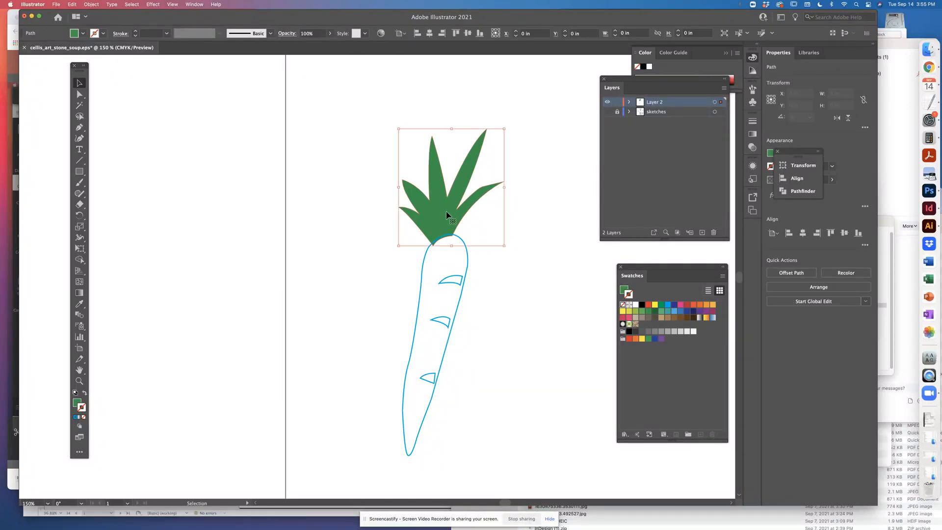
click(467, 258)
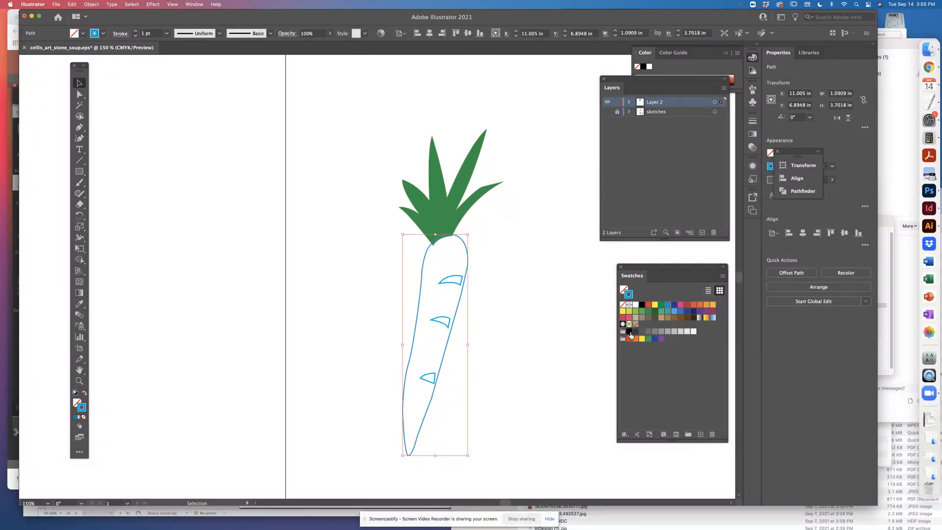
click(628, 285)
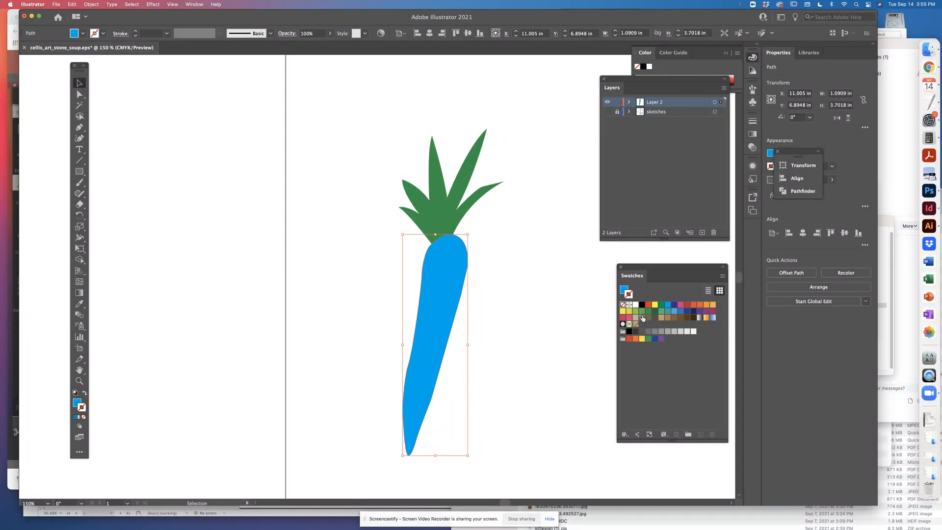
click(705, 305)
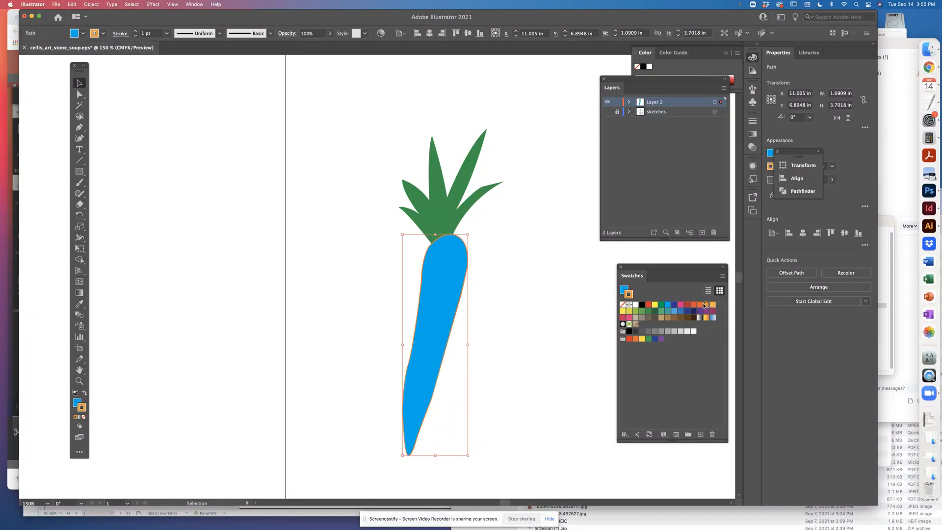
key(shift+x)
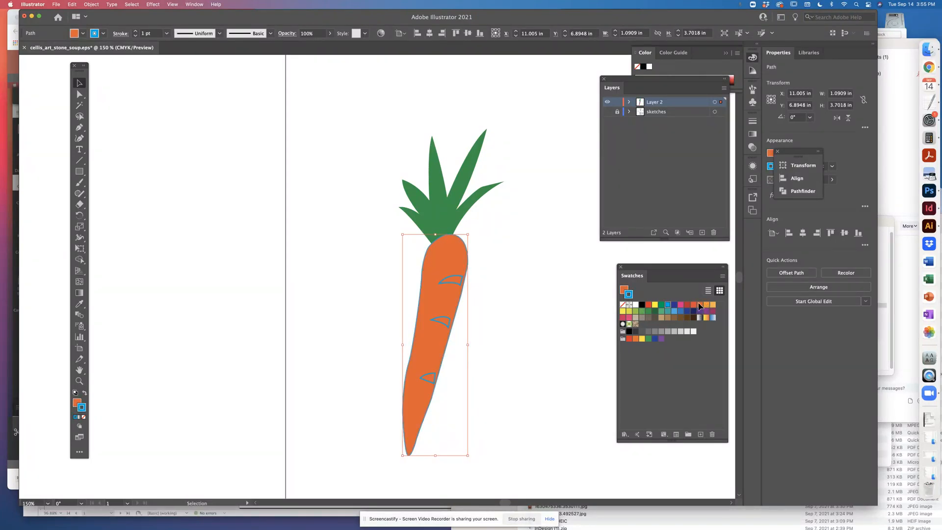
click(84, 418)
click(394, 232)
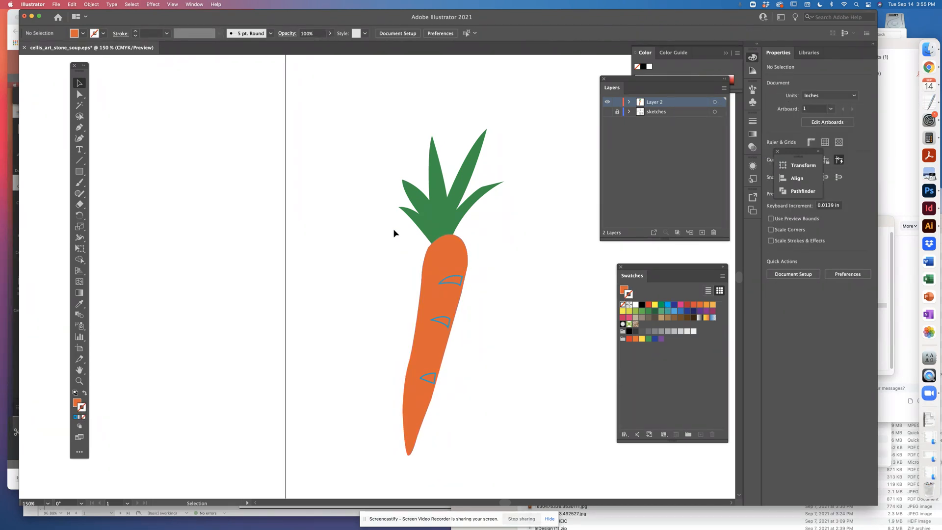
Bring the green leaf shape to the front of the stacking order, above the orange carrot body
click(448, 257)
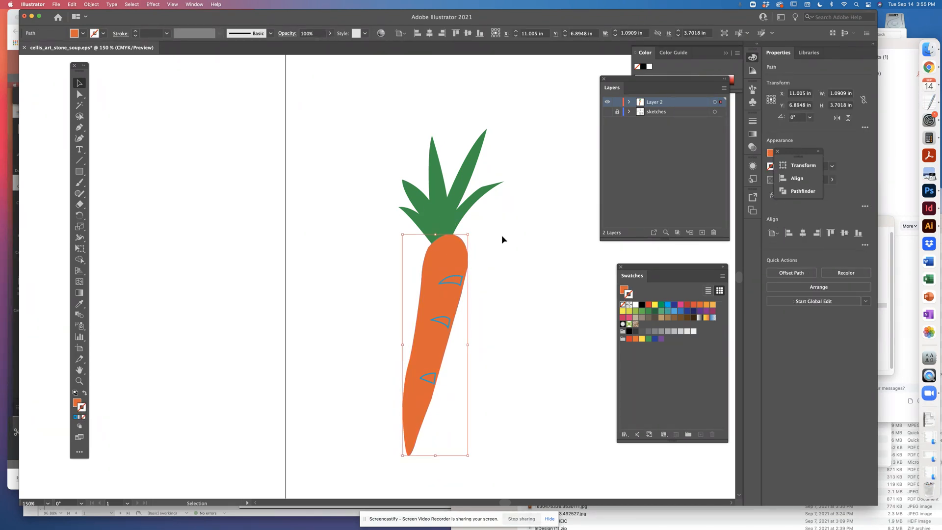
click(502, 235)
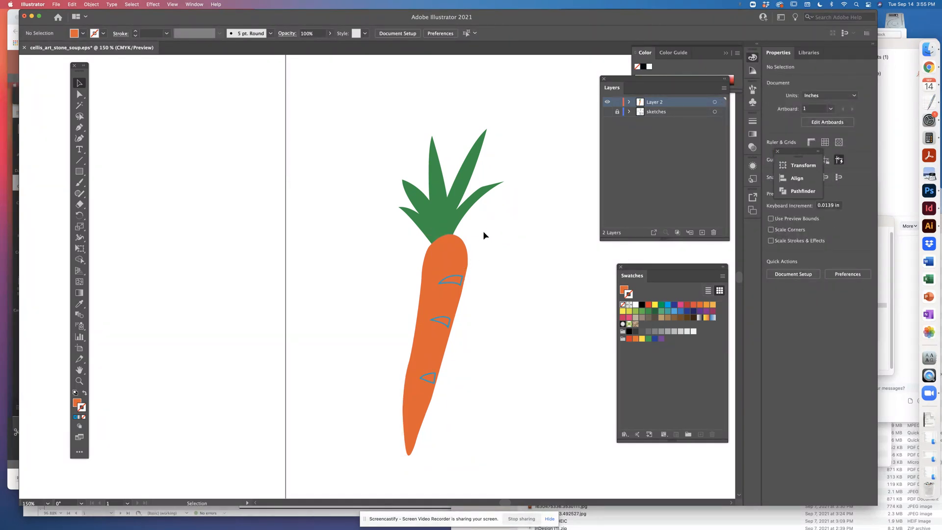
click(452, 269)
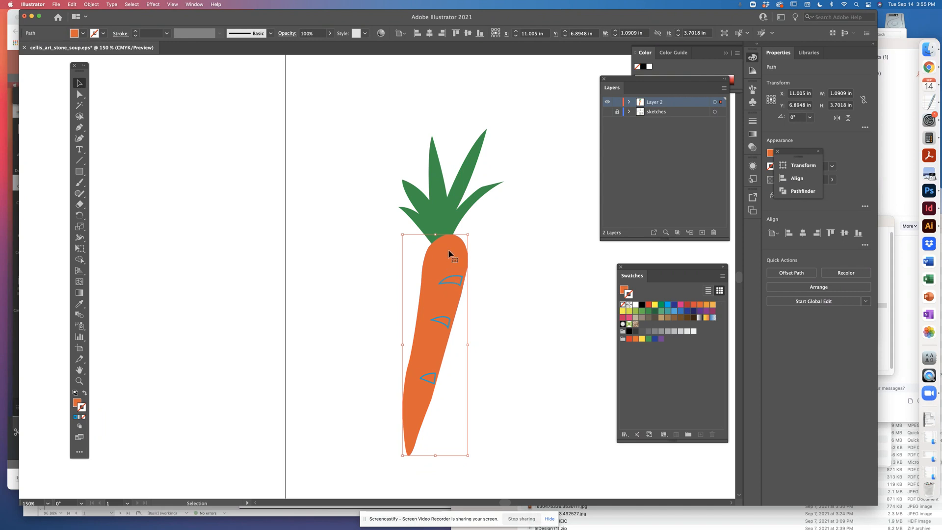
click(455, 199)
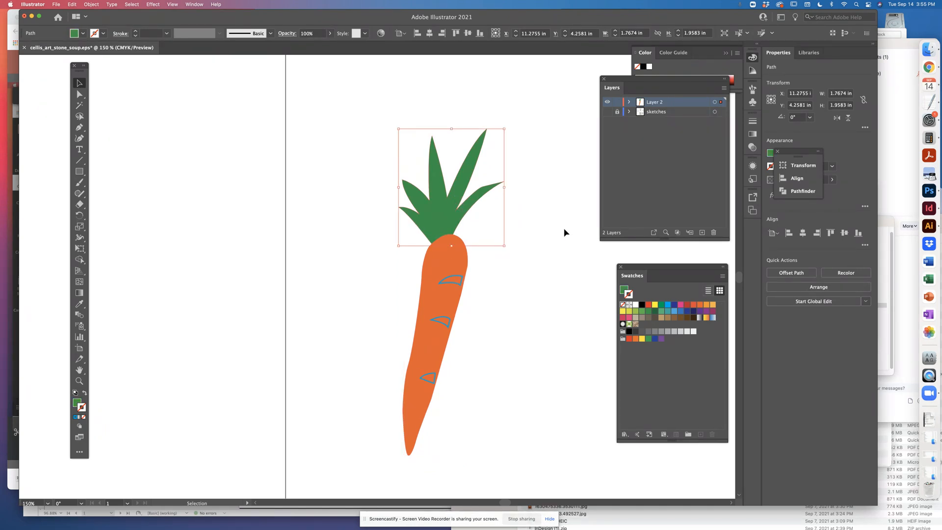
click(564, 232)
click(459, 202)
click(86, 5)
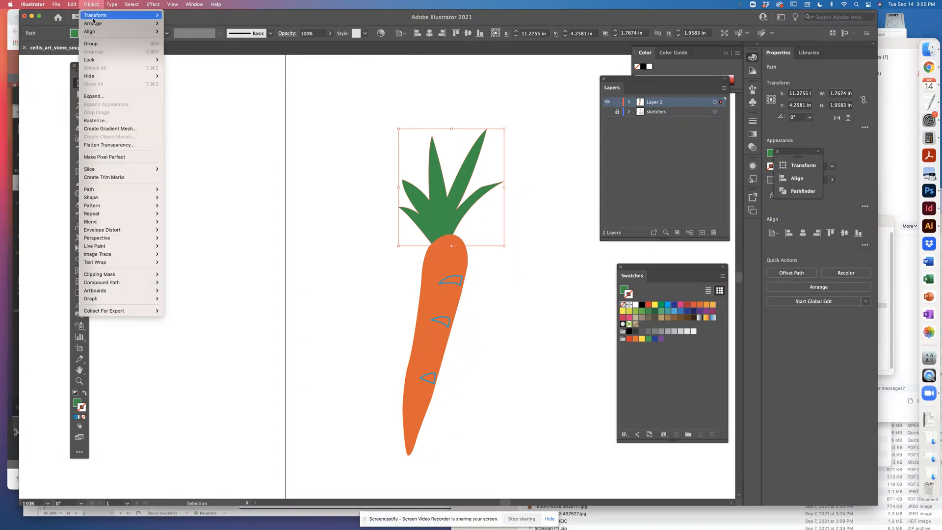
mouse_move(106, 18)
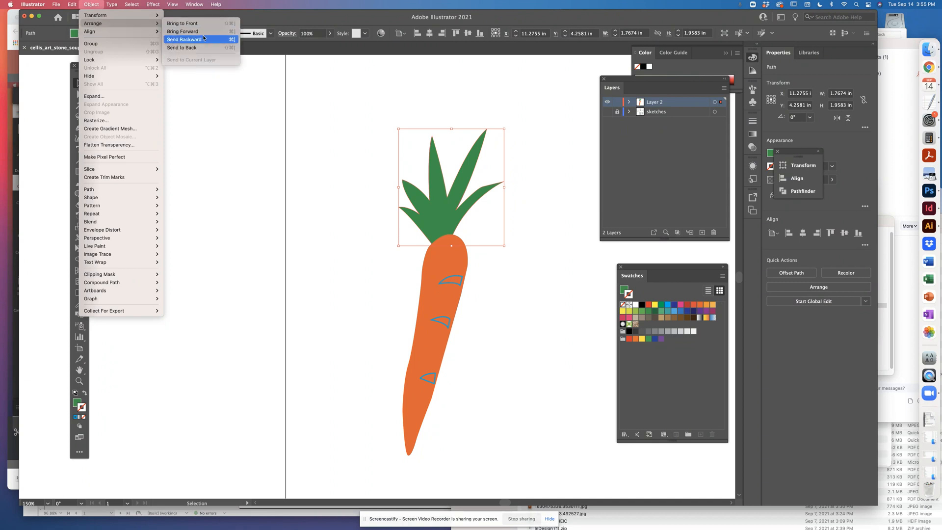
click(182, 23)
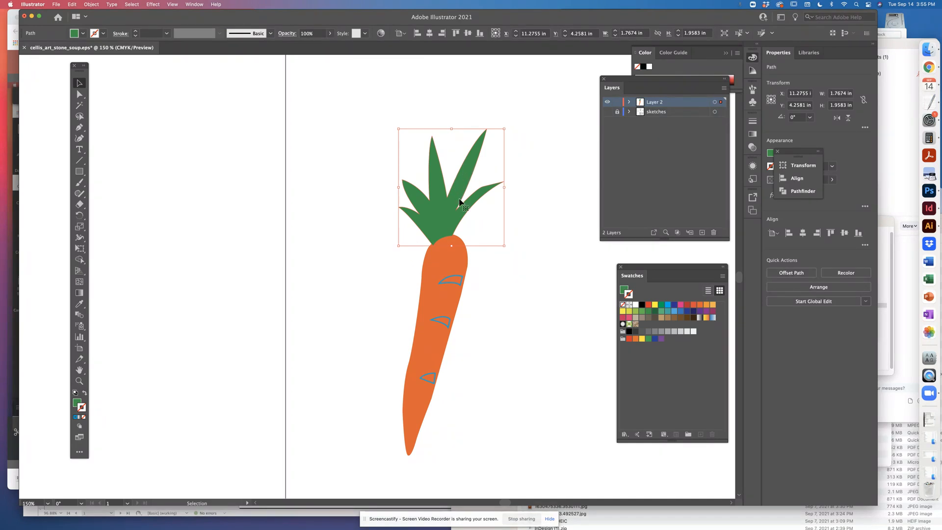
Send the green leaf shape to the back so it sits behind the carrot body
click(441, 346)
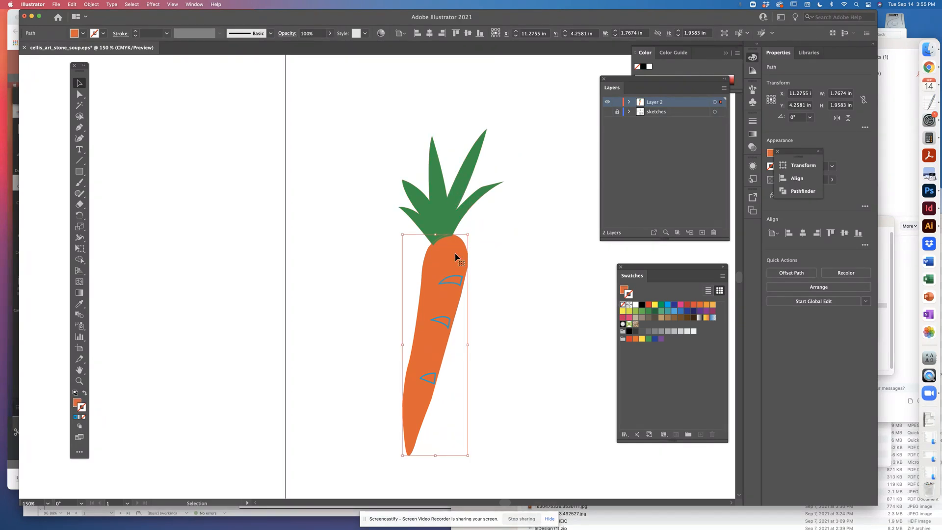
click(452, 196)
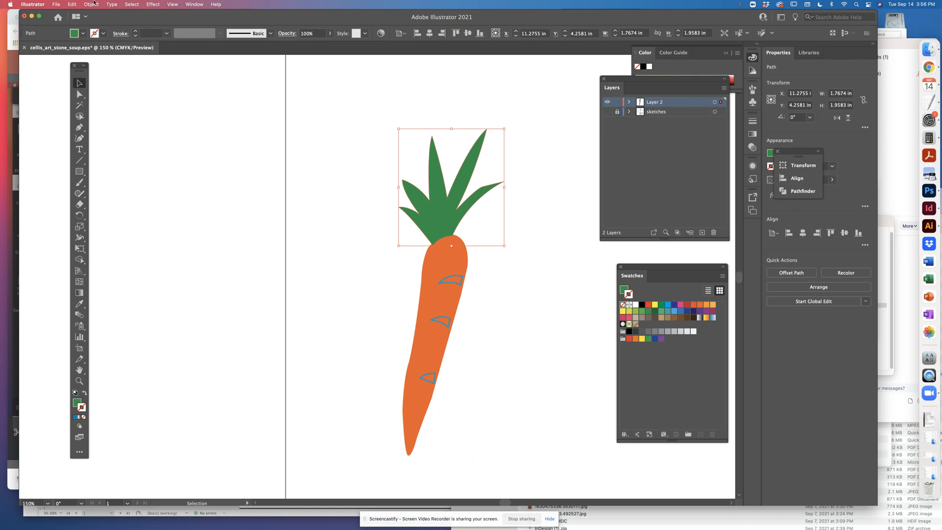
click(130, 3)
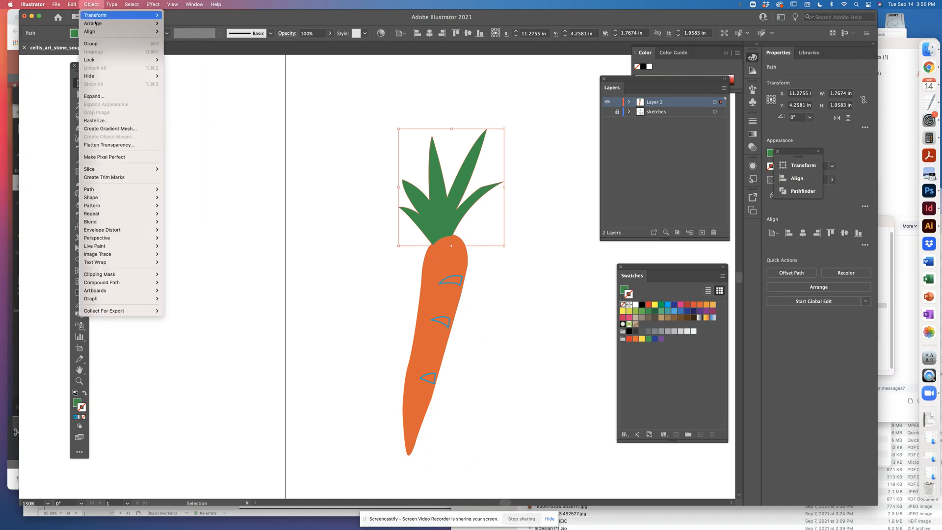
mouse_move(123, 23)
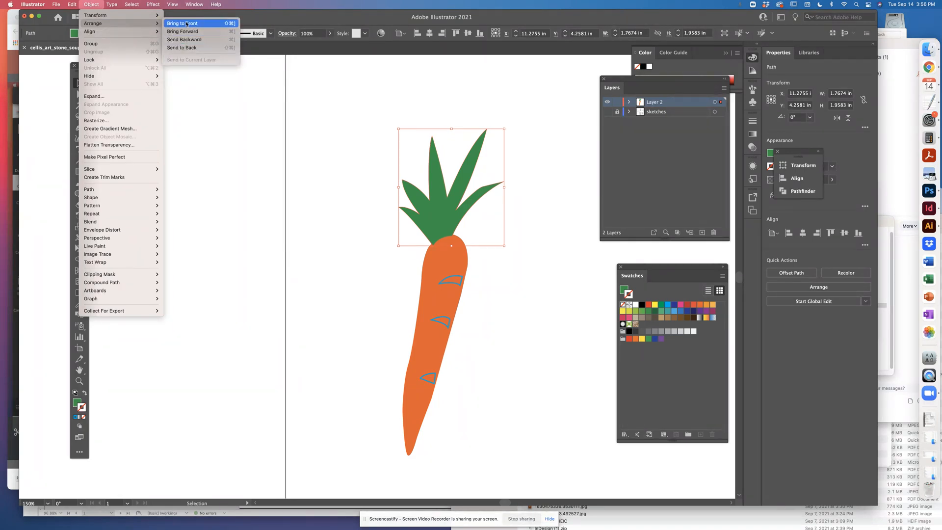
click(185, 47)
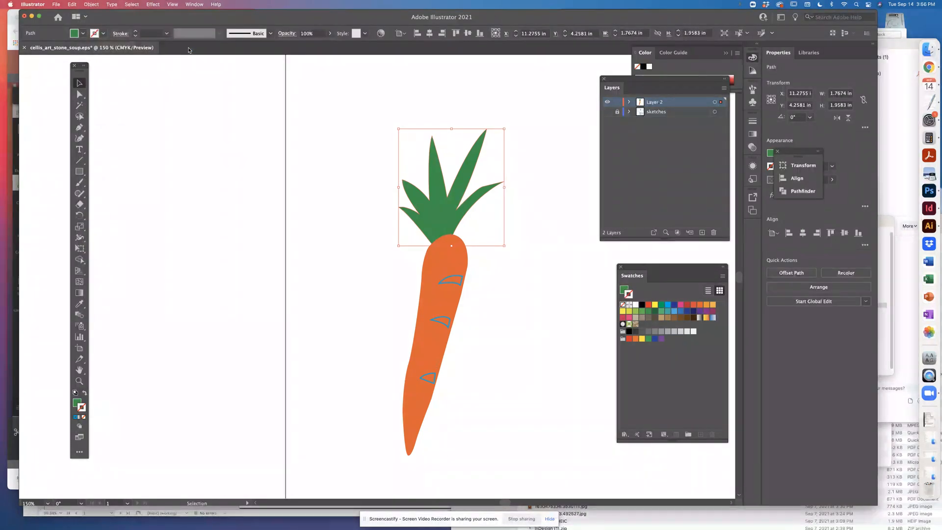
click(470, 289)
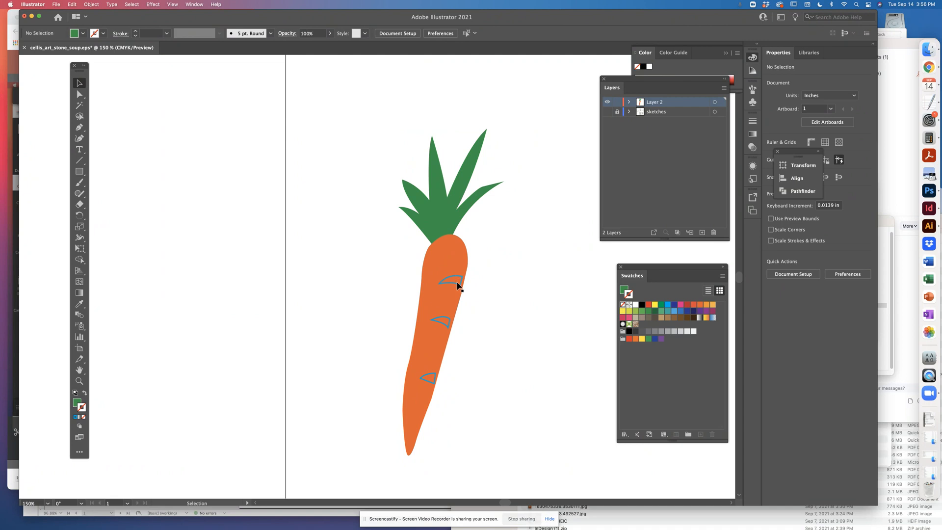
Select all three crease marks on the carrot body and give them a light orange fill with no stroke
click(457, 287)
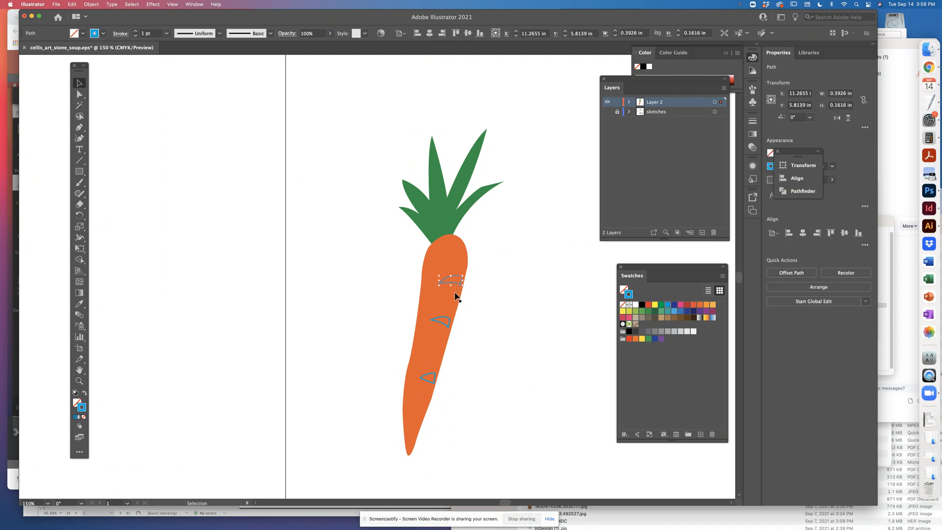
shift+click(447, 320)
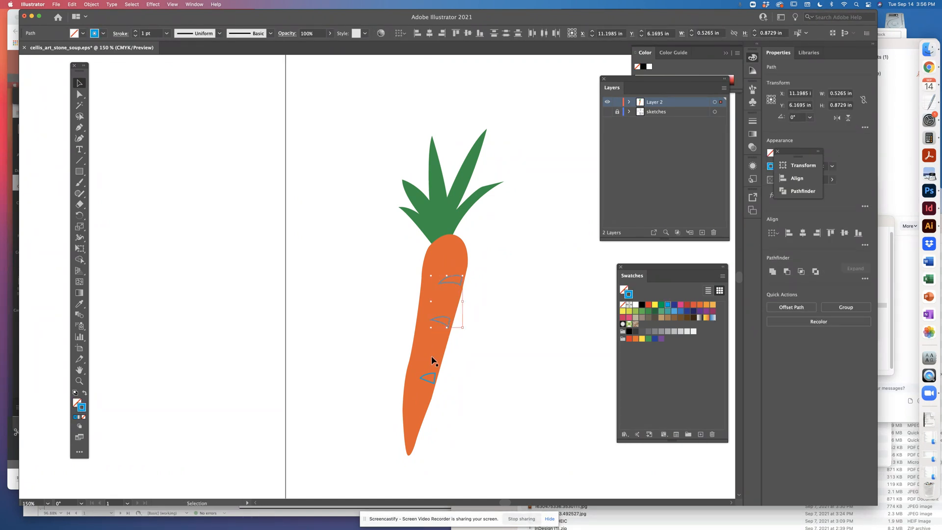
shift+click(426, 377)
click(84, 393)
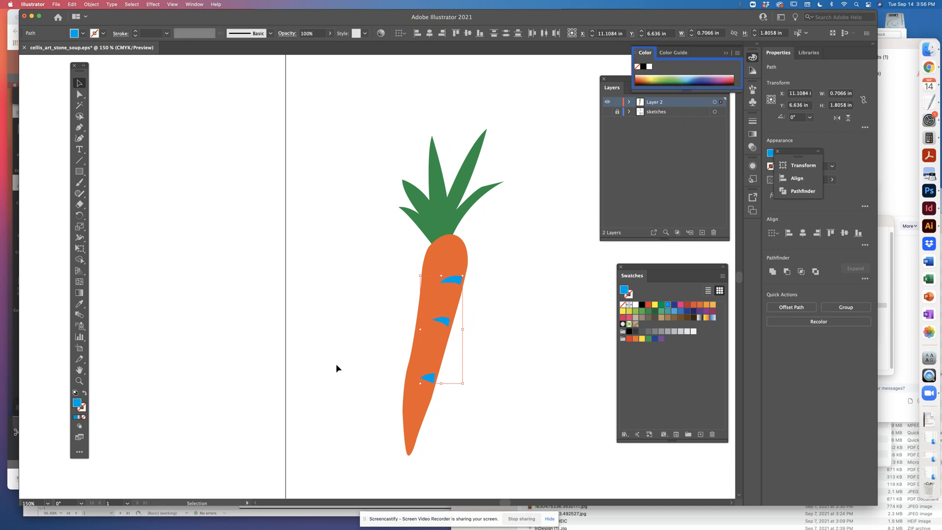
click(707, 308)
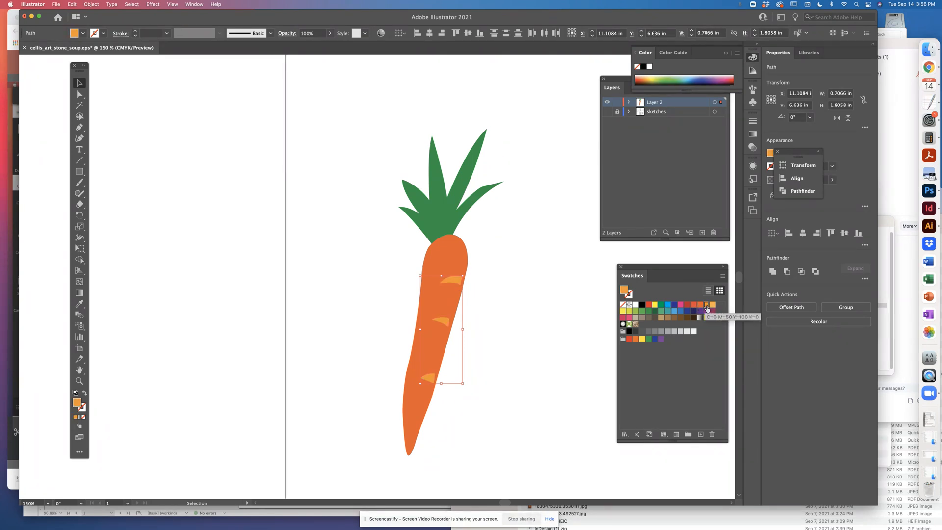
click(712, 304)
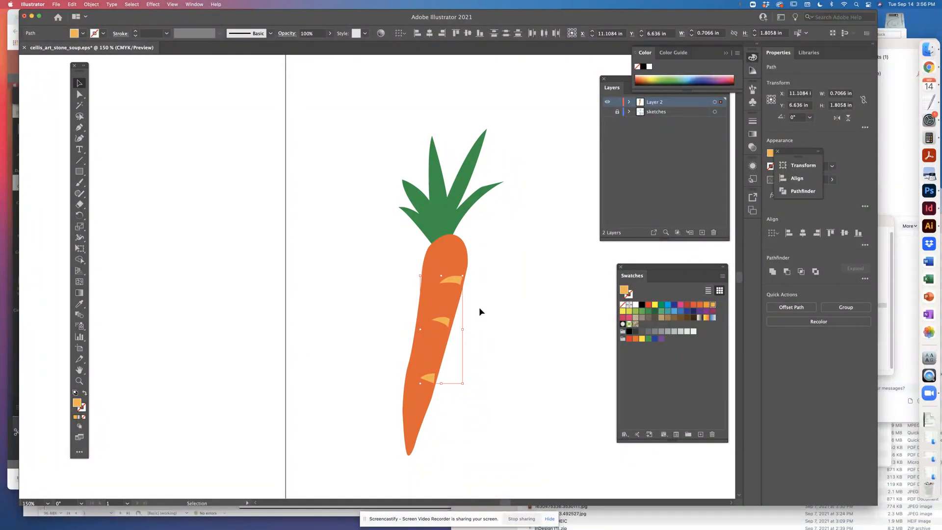
Enlarge the three crease marks slightly as one selection on the carrot body, then deselect them
drag(463, 329, 466, 332)
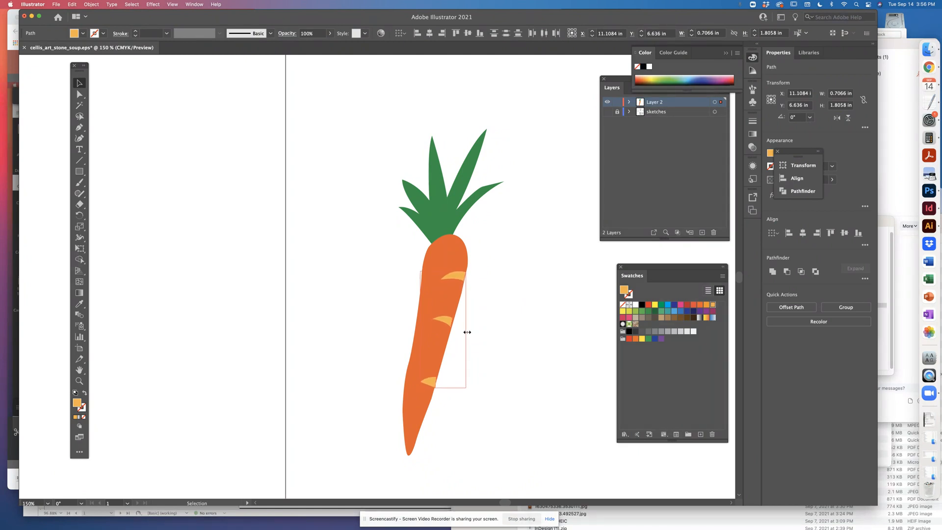
click(521, 329)
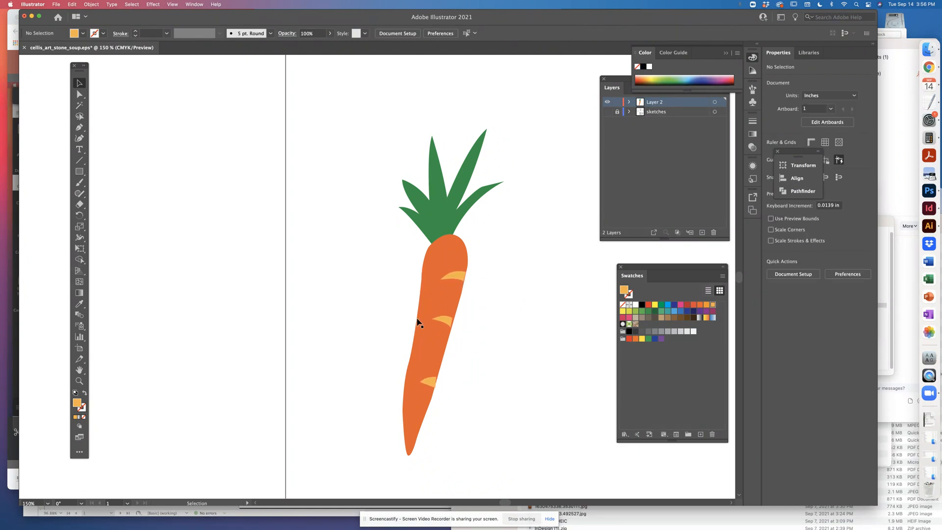
click(444, 321)
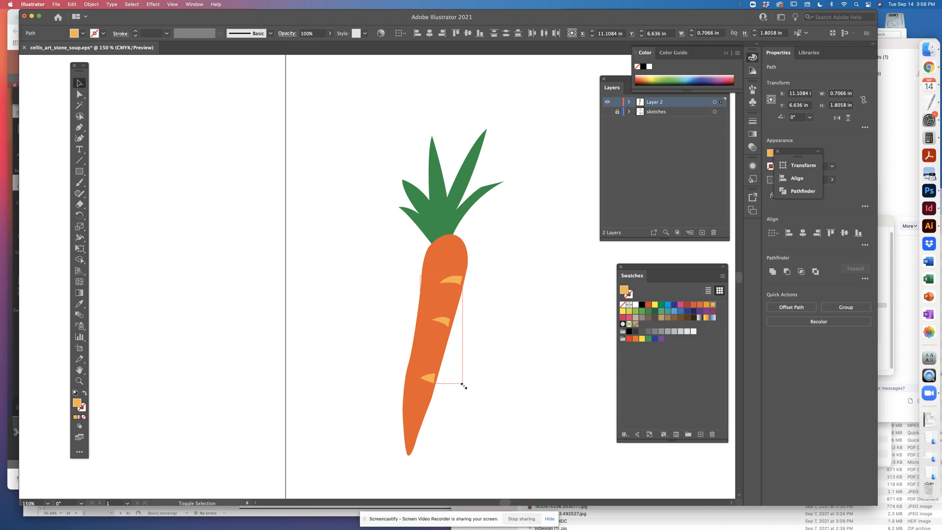
drag(463, 386, 464, 388)
click(496, 371)
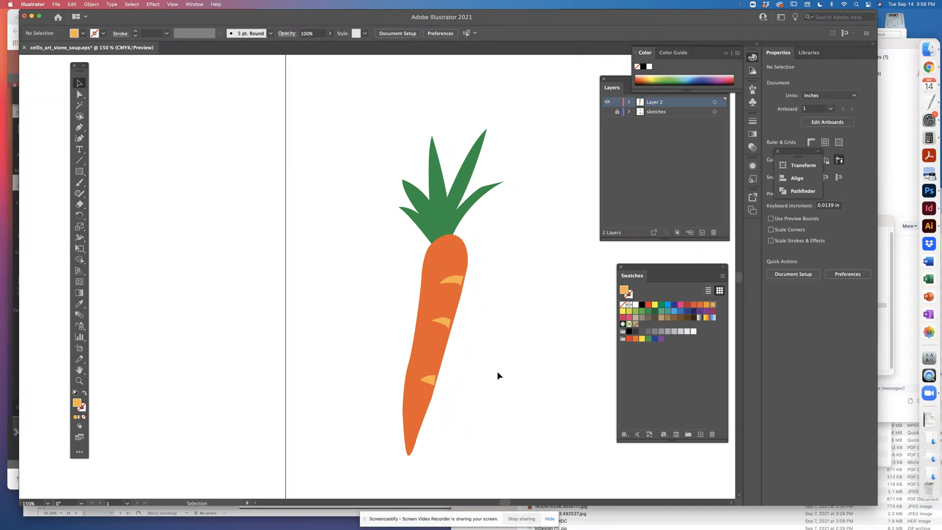
Rotate the lowest crease mark on the carrot body slightly clockwise
key(super+equal)
key(super+equal)
key(super+equal)
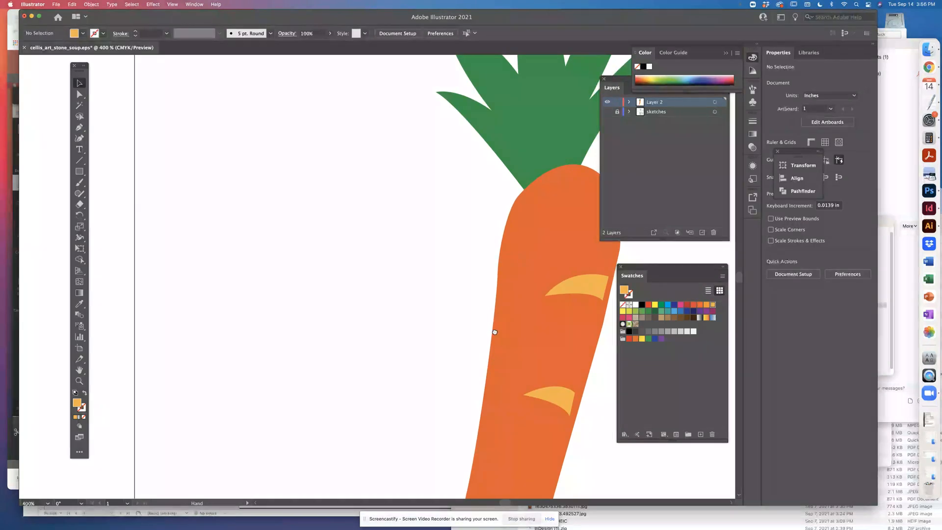
drag(495, 332, 334, 183)
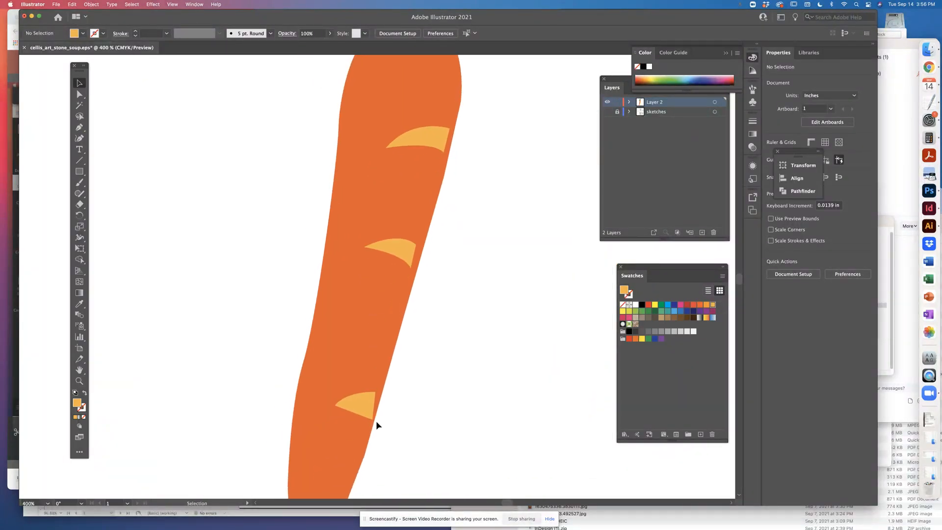
click(367, 403)
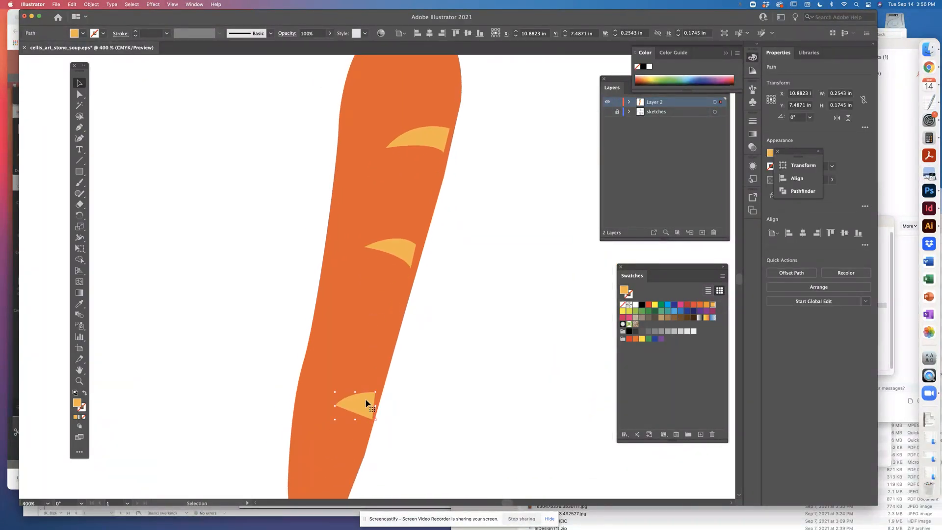
key(r)
drag(362, 387, 365, 389)
Rotate the middle crease mark slightly clockwise, widen it a little toward the body's right edge, and save the document
click(79, 83)
click(396, 245)
click(80, 215)
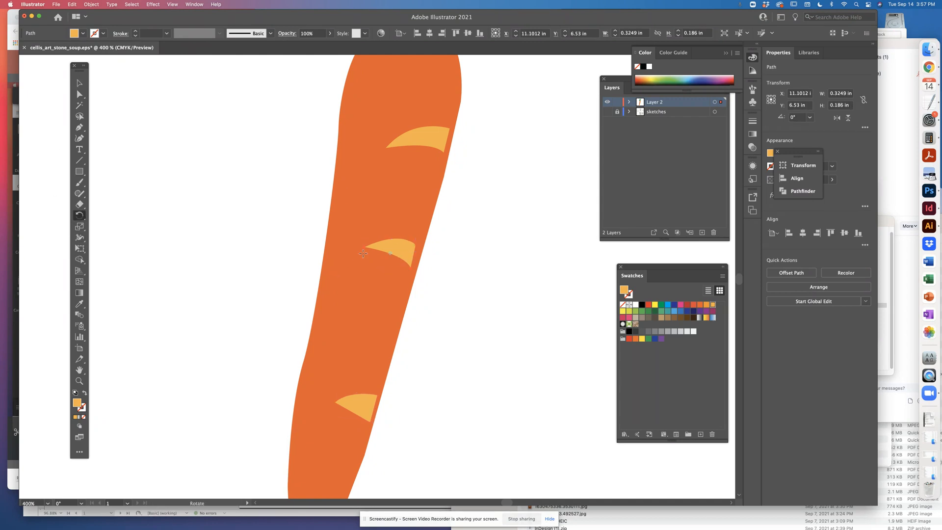
drag(390, 221, 398, 225)
click(79, 83)
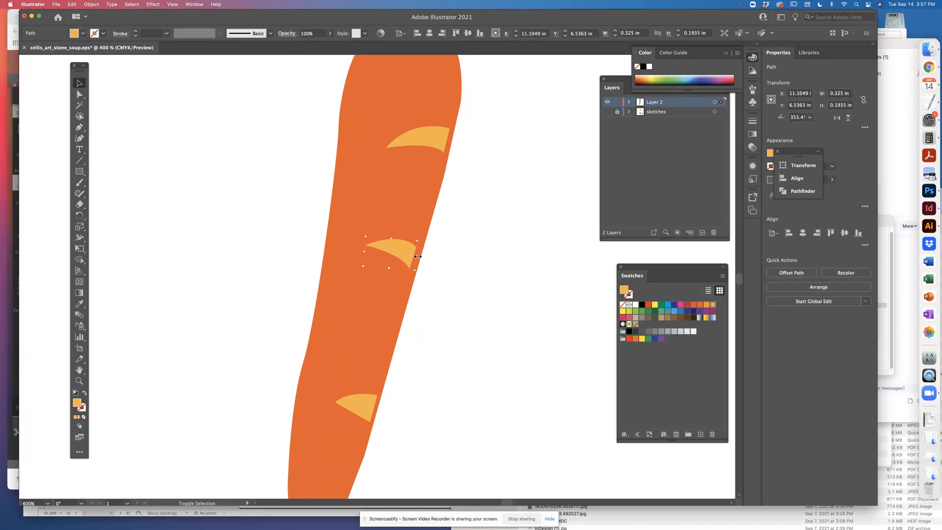
drag(418, 256, 420, 258)
click(520, 172)
key(super+s)
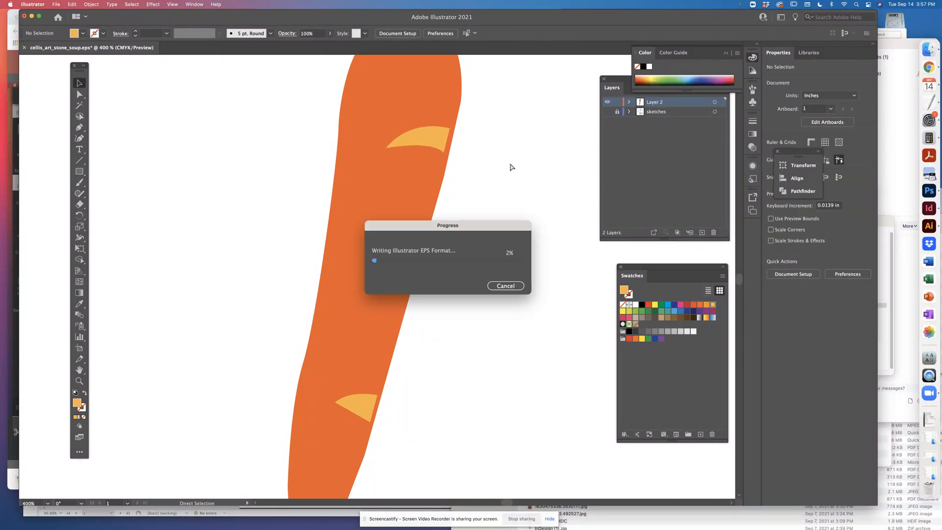
Examine the upper carrot body and the outline of the green leaf shape
key(space)
drag(510, 163, 518, 386)
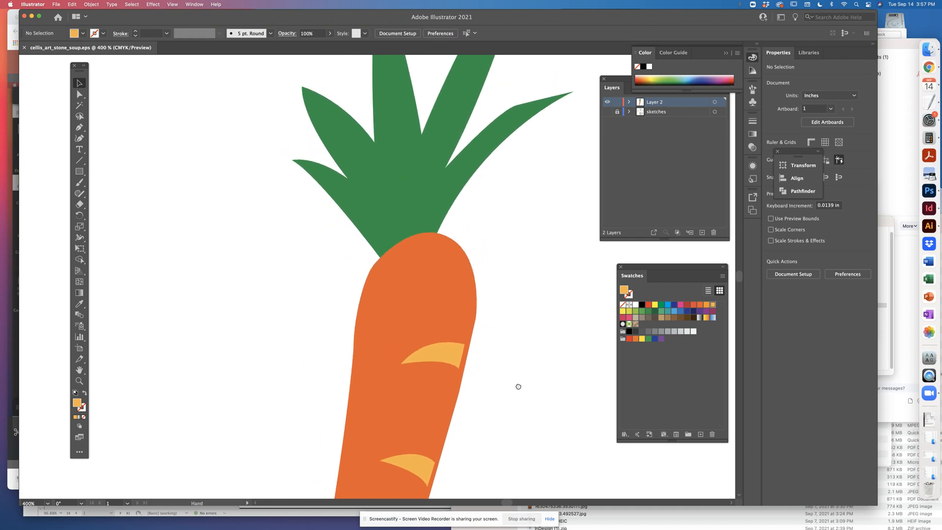
key(space)
drag(553, 284, 549, 437)
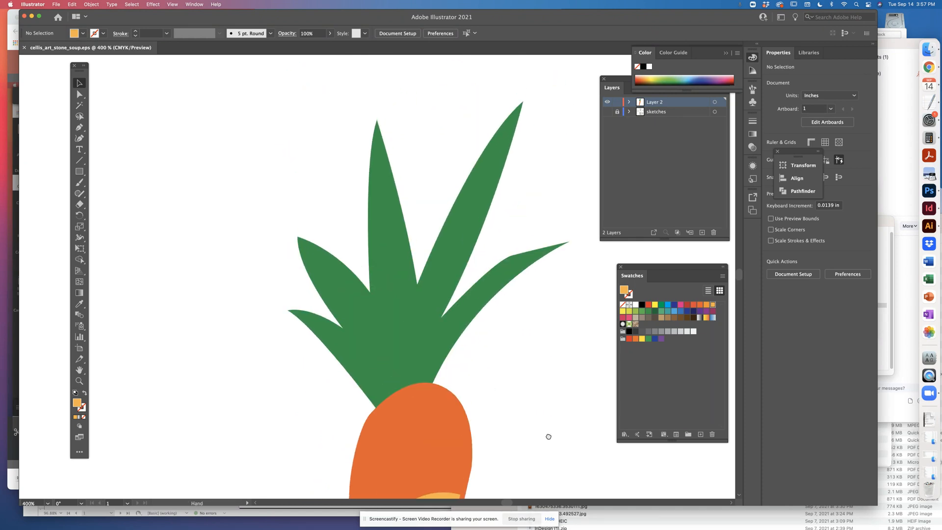
key(super+minus)
key(super+minus)
key(space)
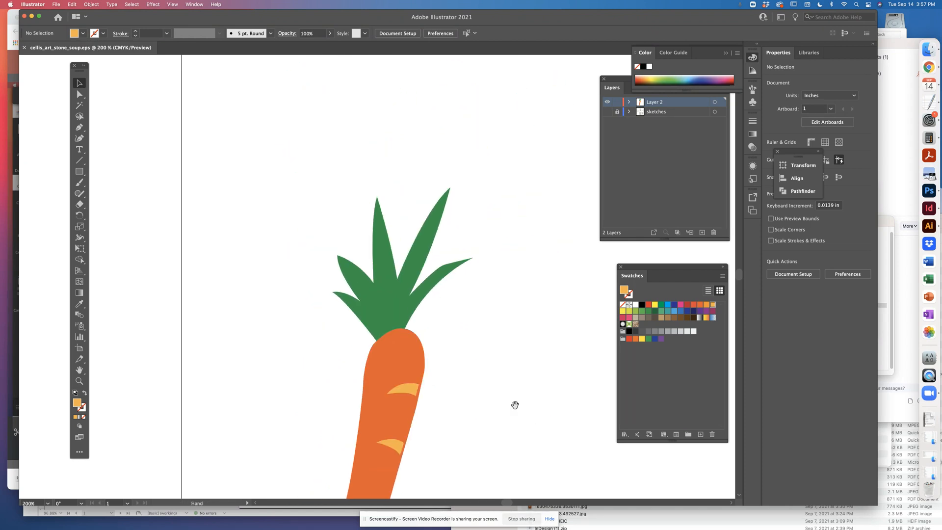
drag(513, 404, 488, 352)
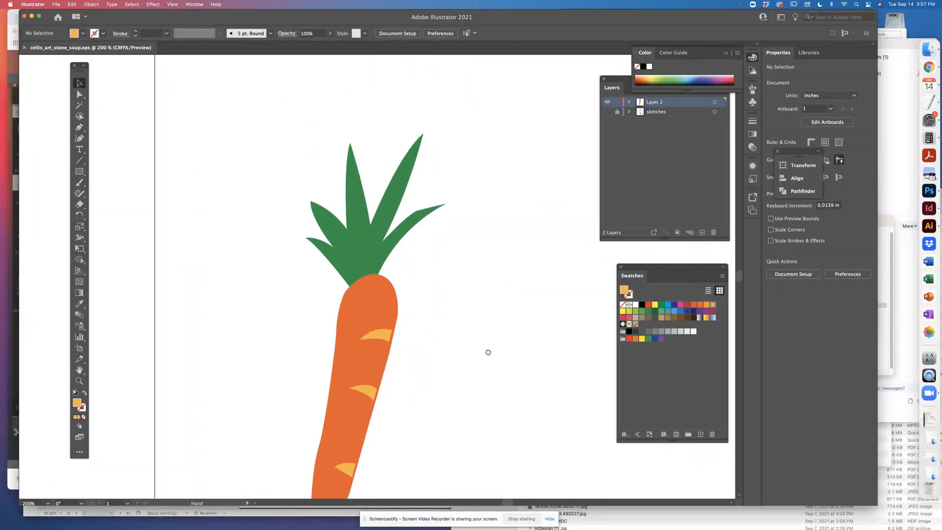
click(412, 225)
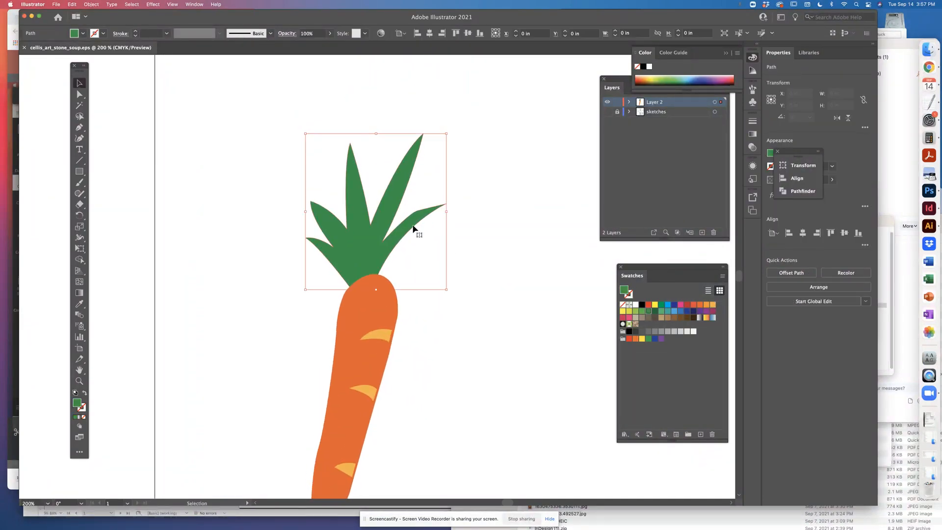
click(395, 104)
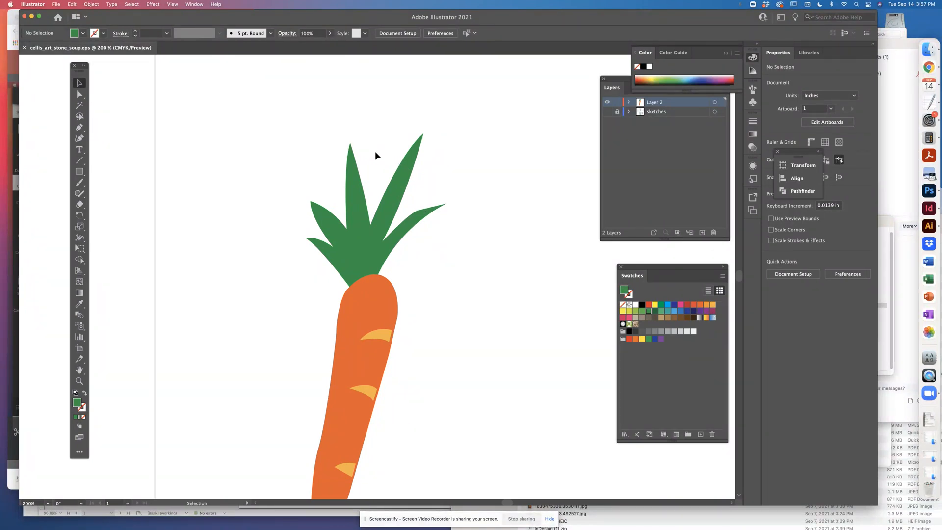
Reshape the left tall leaf so its outer edge bulges further outward, using the direction handle at its tip
drag(375, 152, 384, 138)
key(super+plus)
key(super+plus)
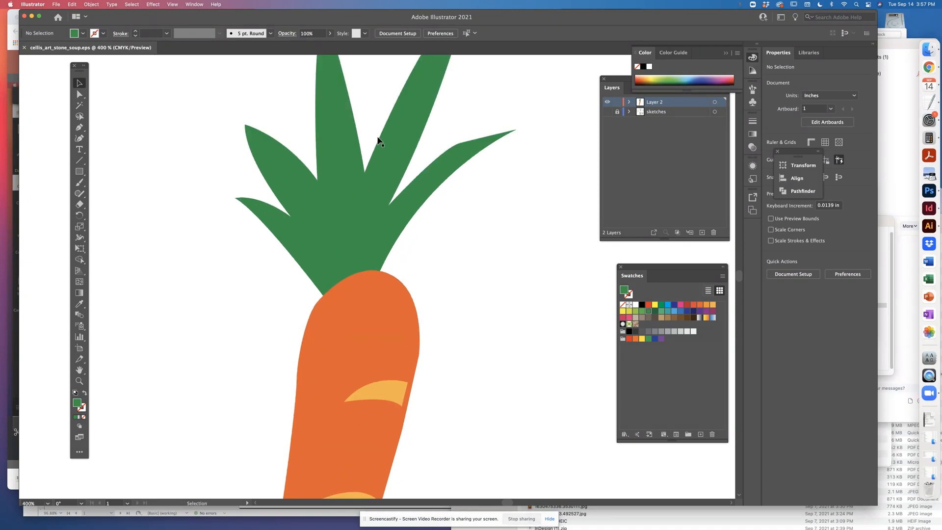
drag(374, 126, 371, 300)
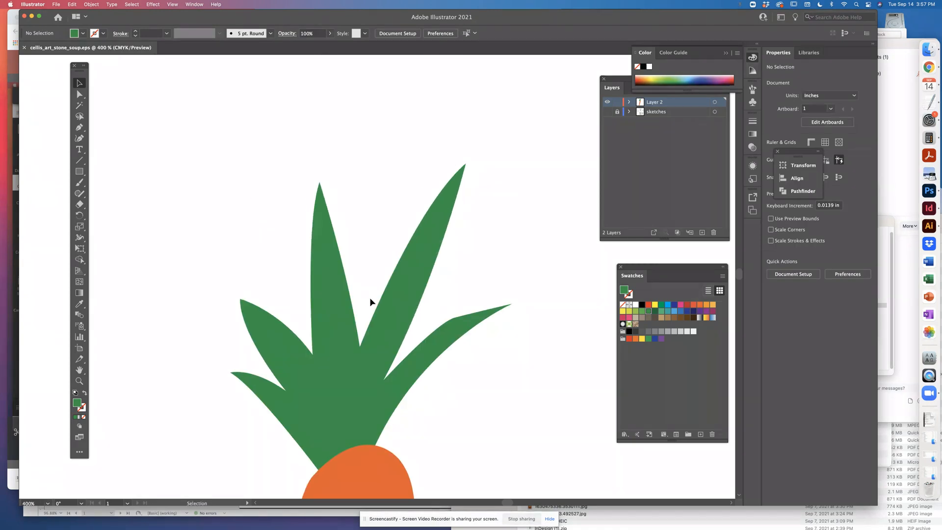
click(79, 95)
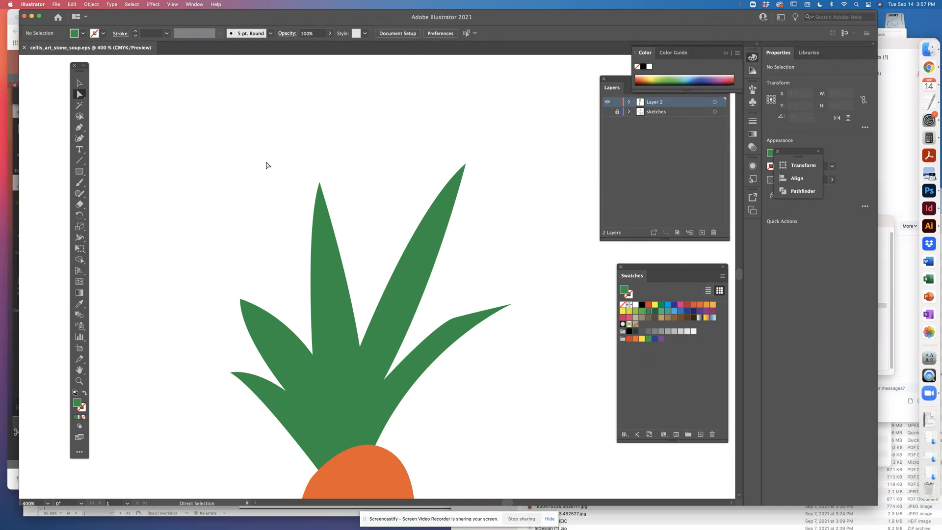
drag(273, 202, 319, 293)
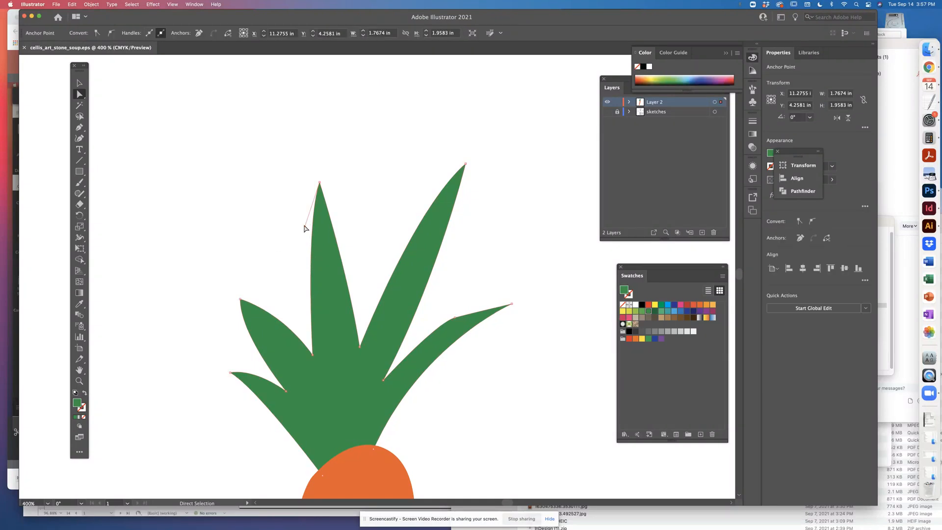
drag(306, 228, 285, 291)
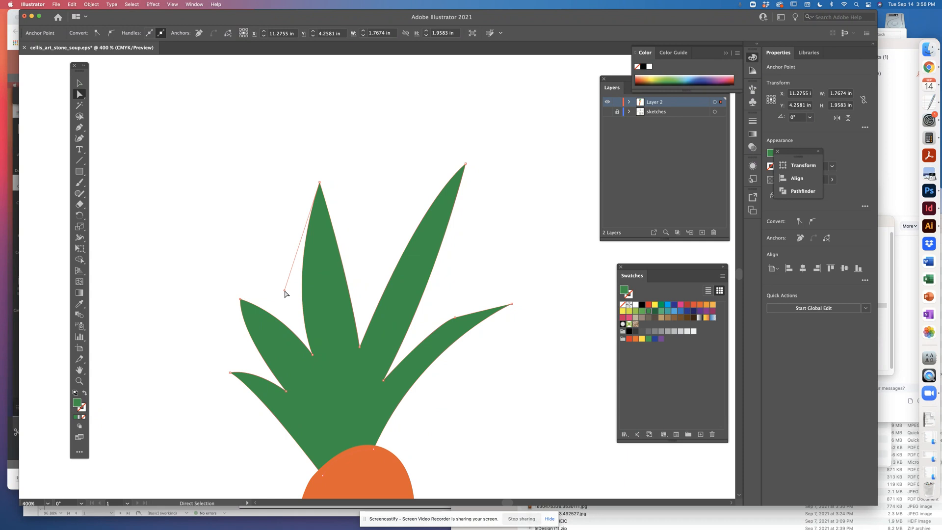
click(265, 161)
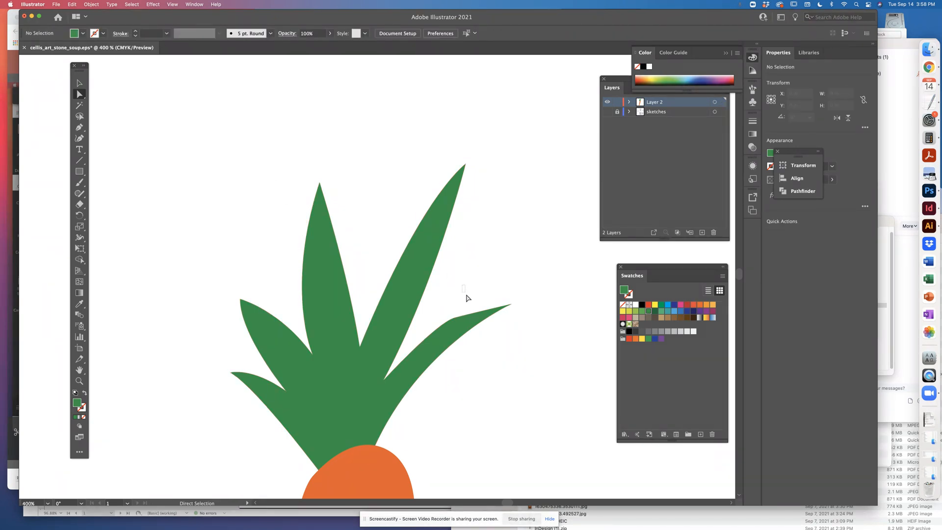
Smooth the kink in the upper edge of the rightmost leaf by raising its anchor point, and save the document
click(476, 320)
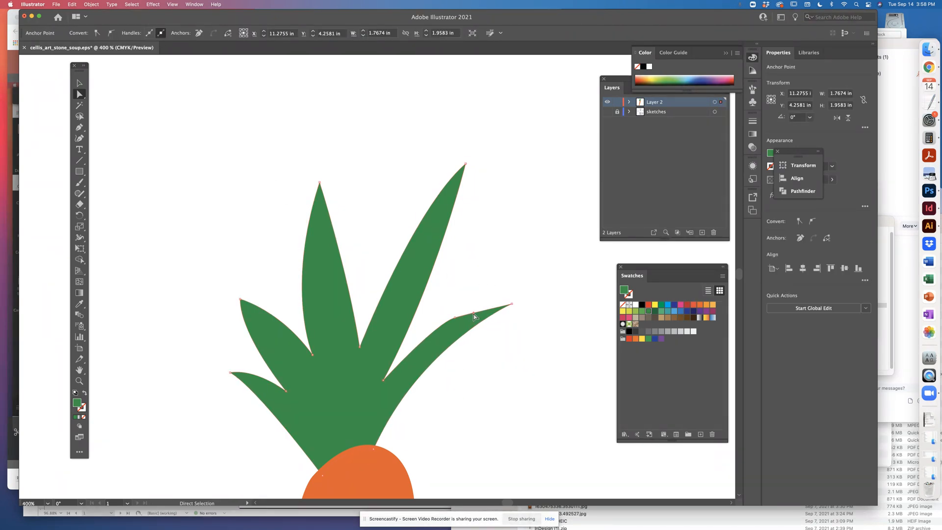
drag(474, 312, 476, 306)
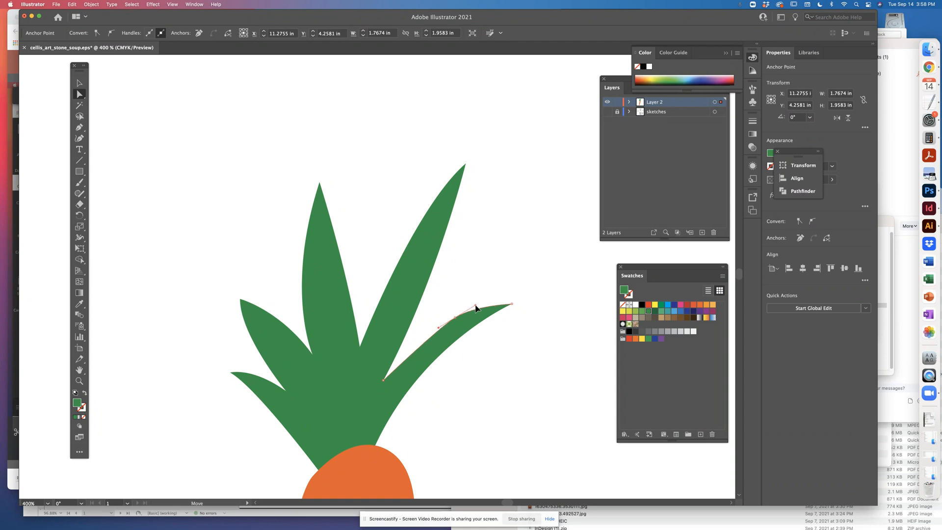
click(498, 269)
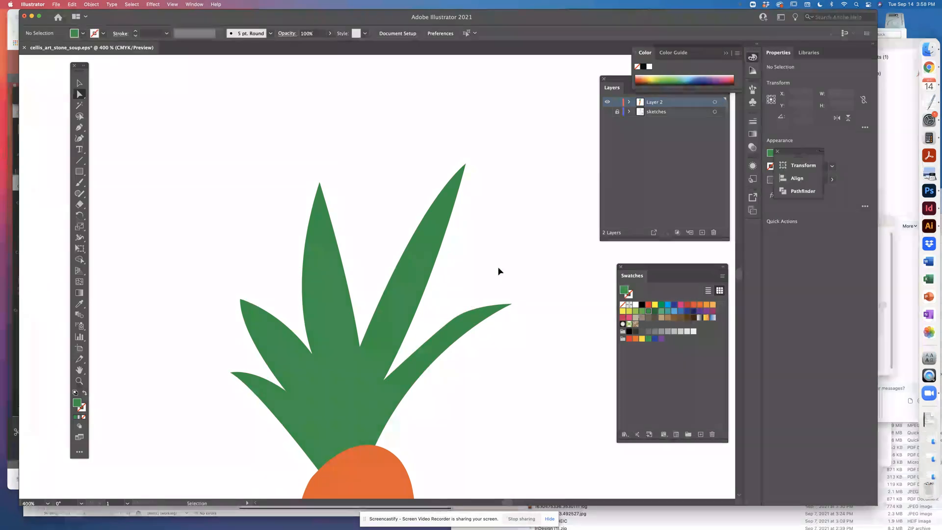
key(super+minus)
key(super+minus)
drag(484, 316, 490, 192)
key(super+s)
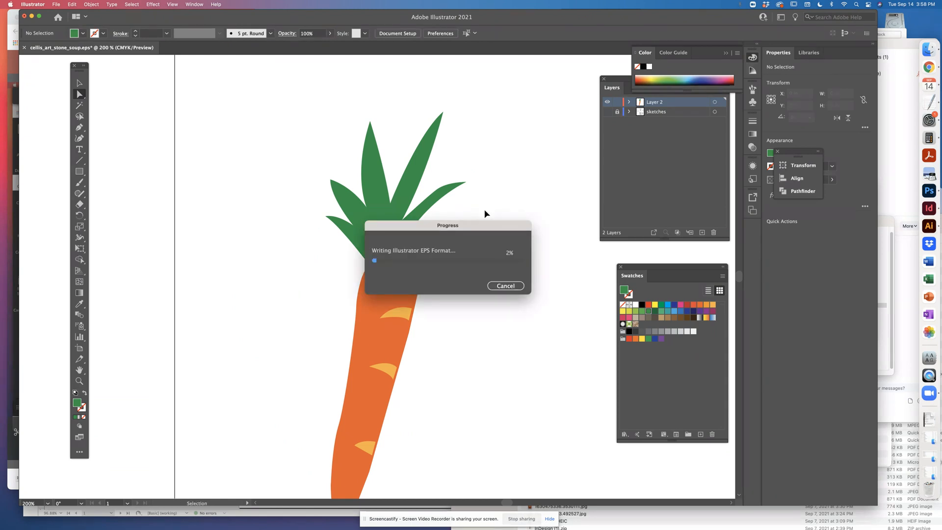
Start an inner shape with the Pen tool at the leaves' left base, tracing inside the two short left leaves
key(p)
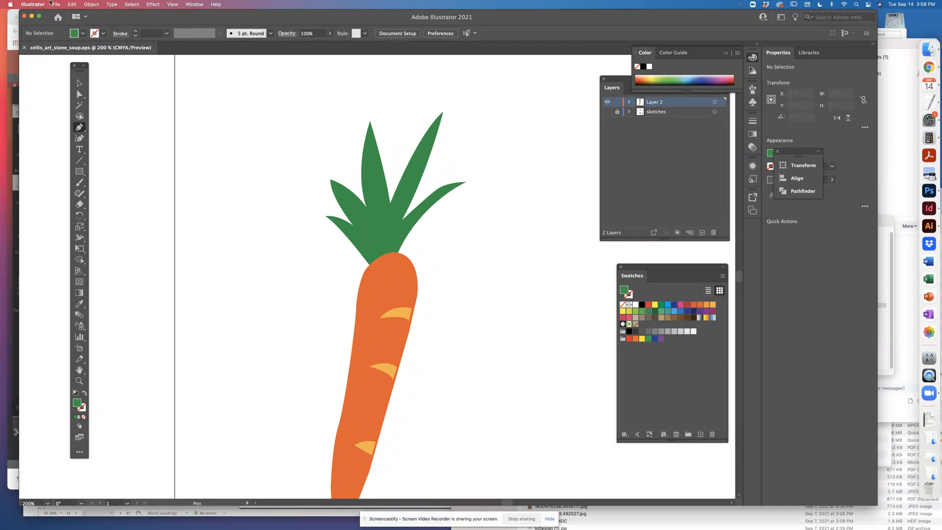
click(370, 255)
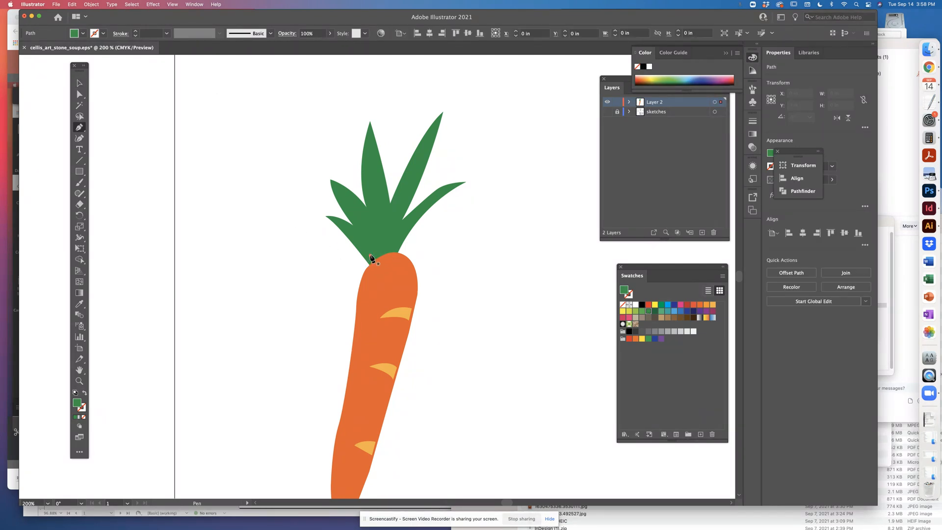
drag(344, 225, 332, 219)
click(344, 226)
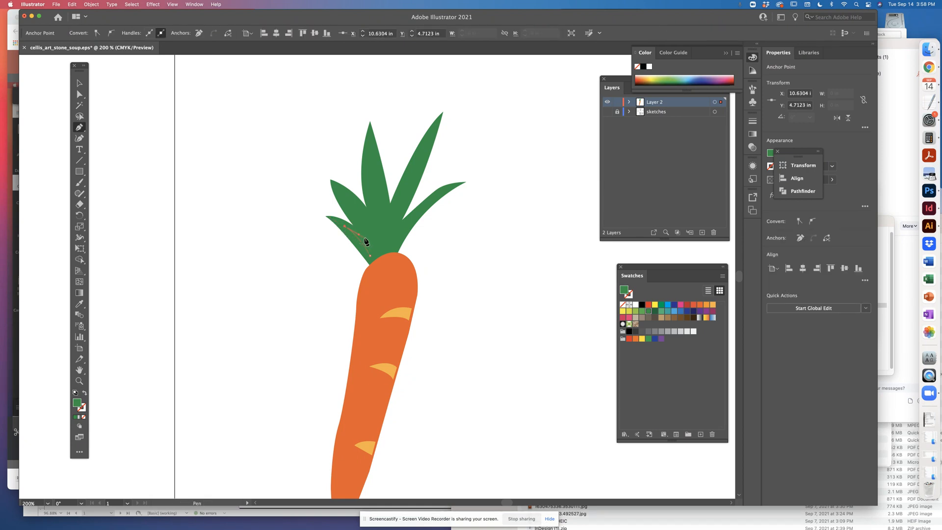
click(364, 237)
drag(338, 192, 328, 165)
click(337, 191)
drag(375, 232, 376, 253)
Continue the inner path up and down the left tall leaf to the right tall leaf's tip, undoing the extra point
drag(370, 156, 379, 128)
click(371, 157)
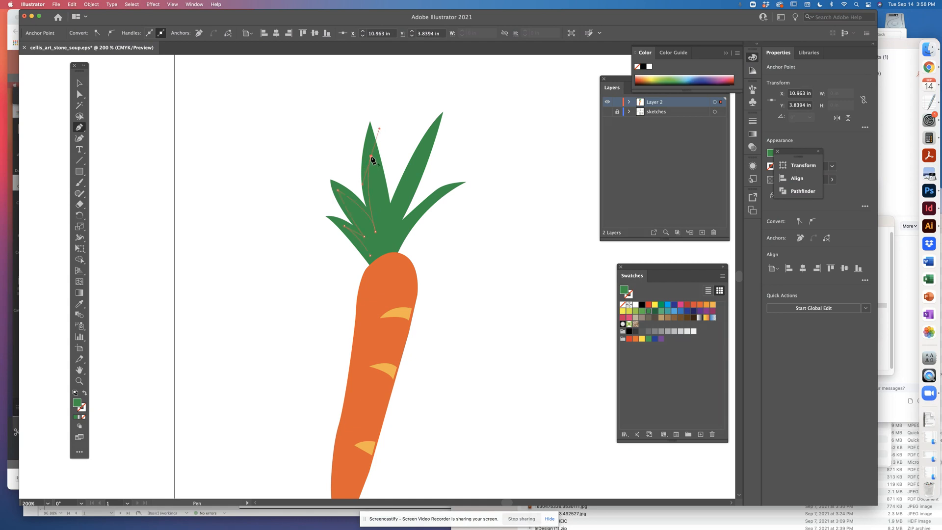
click(389, 226)
drag(391, 254, 391, 253)
click(389, 226)
click(424, 147)
click(437, 124)
key(super+z)
Trace inside the rightmost leaf, close the inner path at the leaves' base, and fill it with light green
drag(395, 224, 380, 238)
drag(407, 222, 442, 191)
click(431, 197)
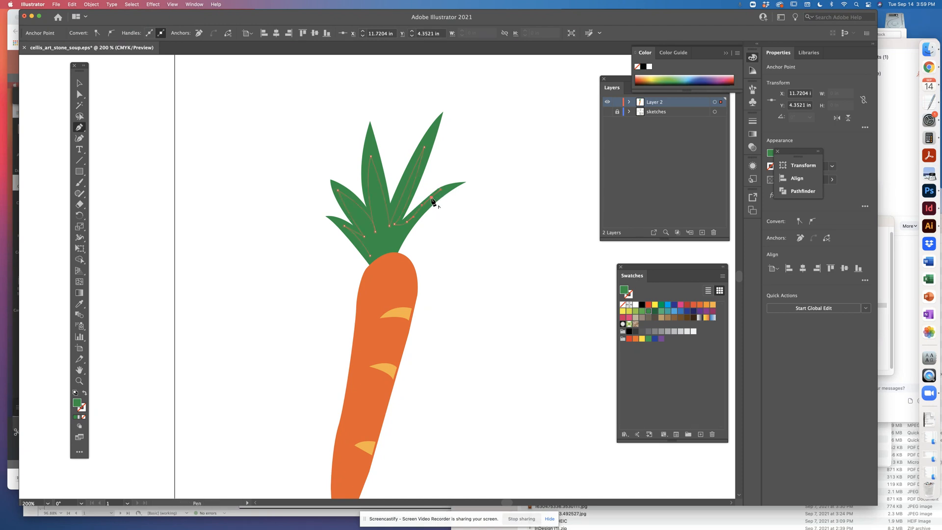
click(395, 252)
click(370, 256)
click(635, 312)
Lower the inner shape's anchor point in the valley between the right tall leaf and the rightmost leaf
key(super+equal)
key(super+equal)
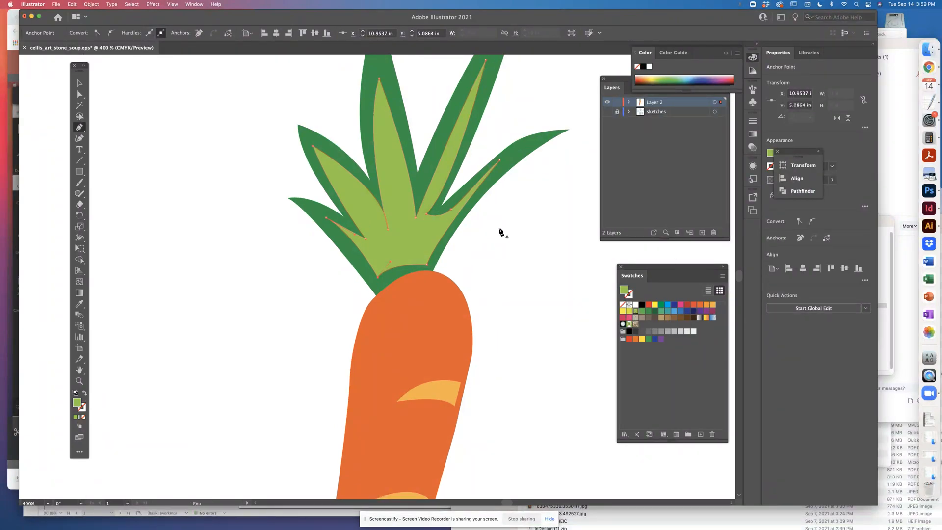
click(80, 94)
click(185, 169)
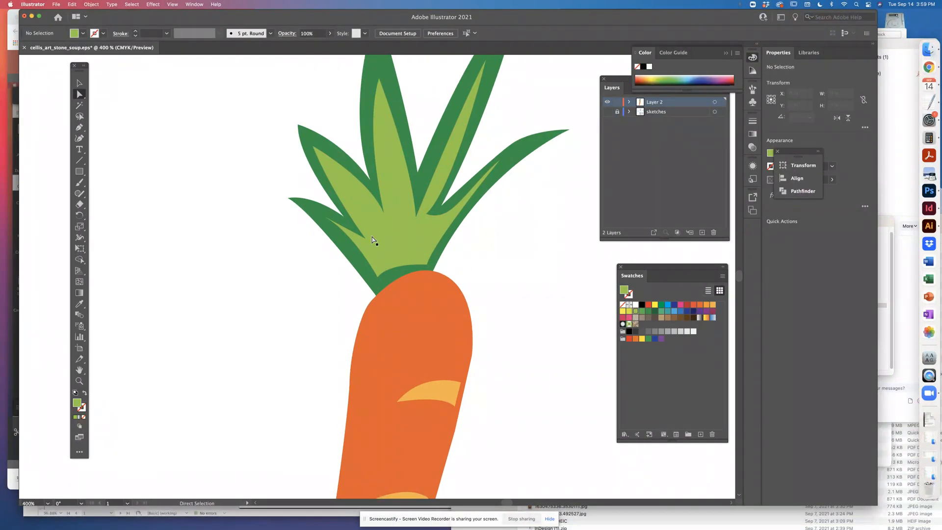
click(408, 247)
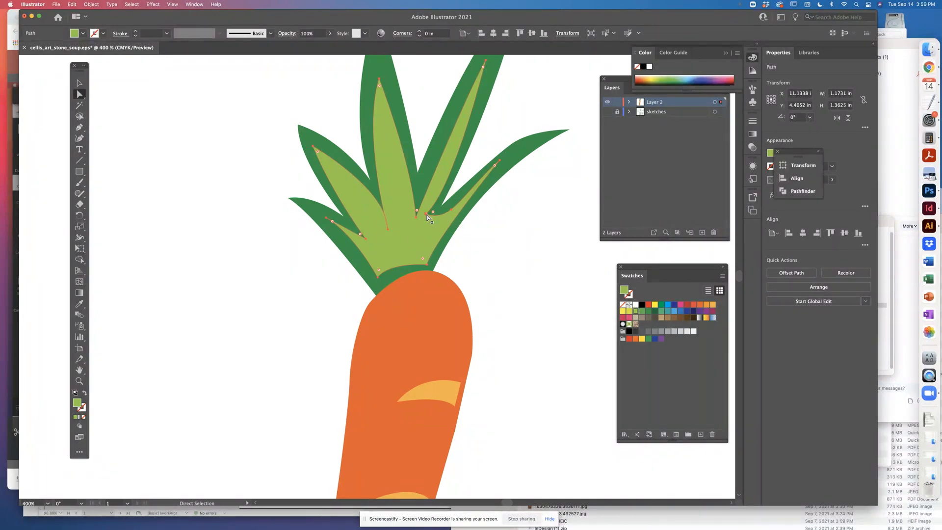
click(426, 215)
drag(425, 213, 423, 226)
click(449, 206)
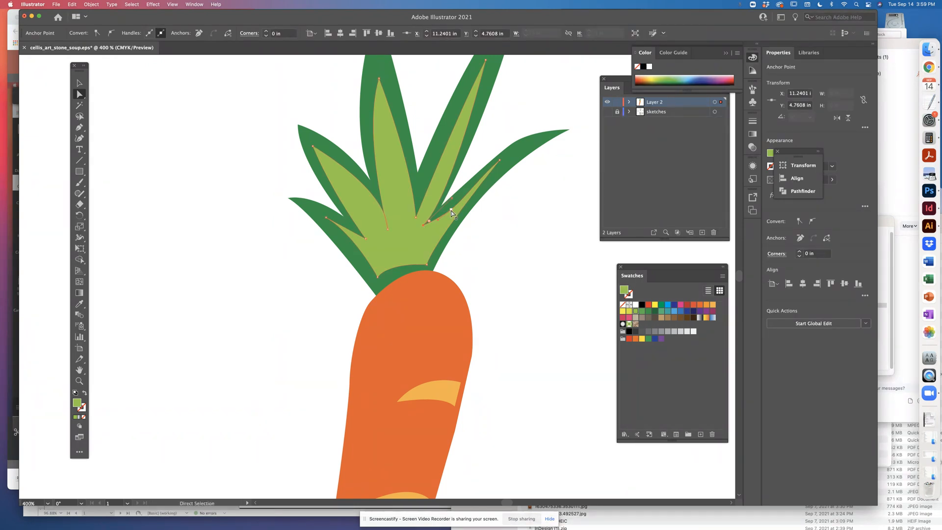
Move the inner shape's left base corner closer to the carrot top and extend its far-left tip further into the leaf
click(380, 278)
drag(378, 281, 383, 290)
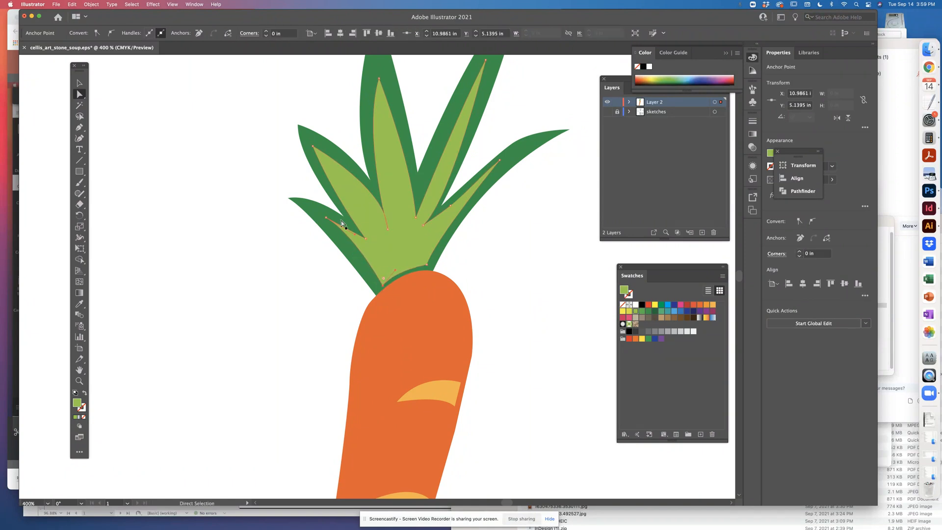
drag(326, 220, 311, 209)
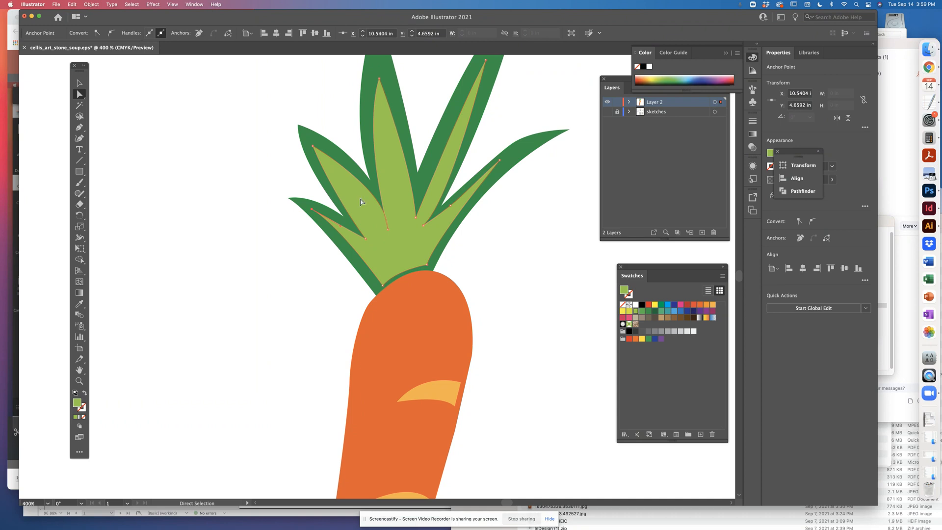
click(543, 219)
Change the inner leaf shape's fill to the dark green swatch and reselect the shape
key(super+minus)
key(super+minus)
key(super+minus)
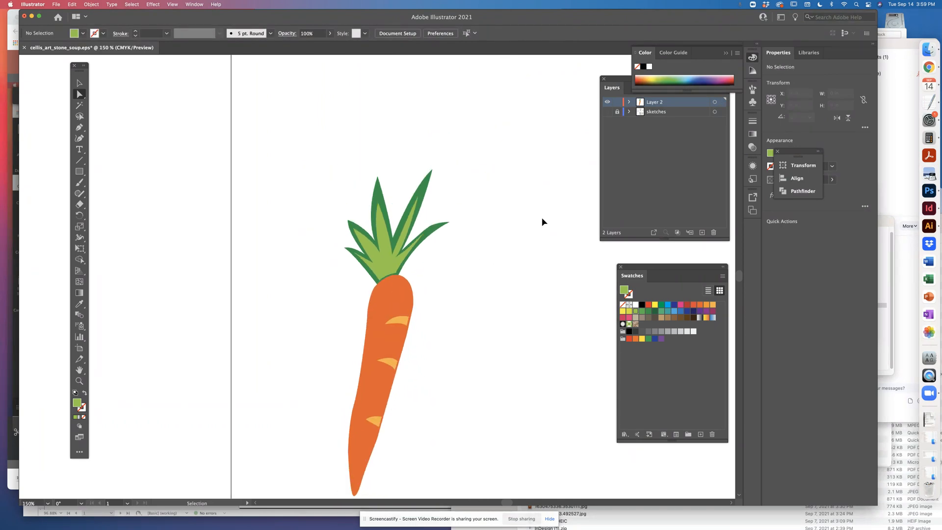
key(v)
click(407, 229)
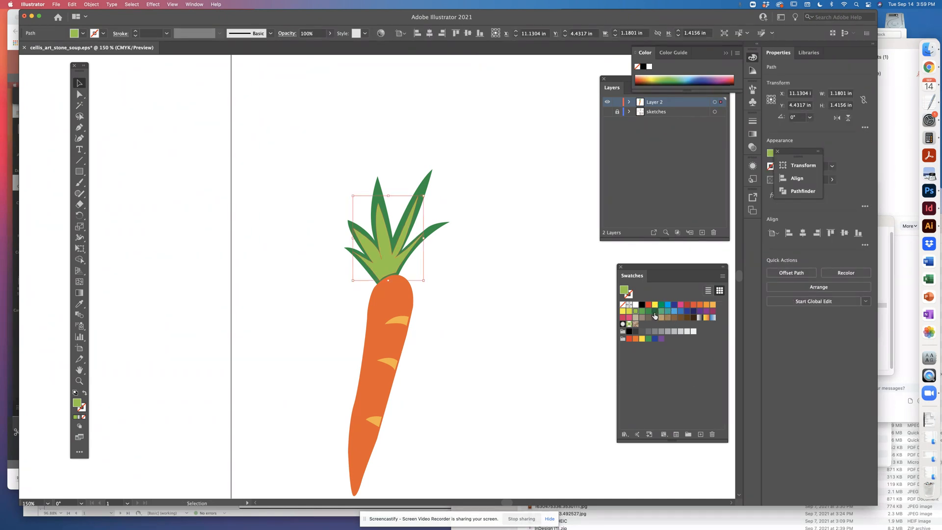
click(654, 316)
click(464, 161)
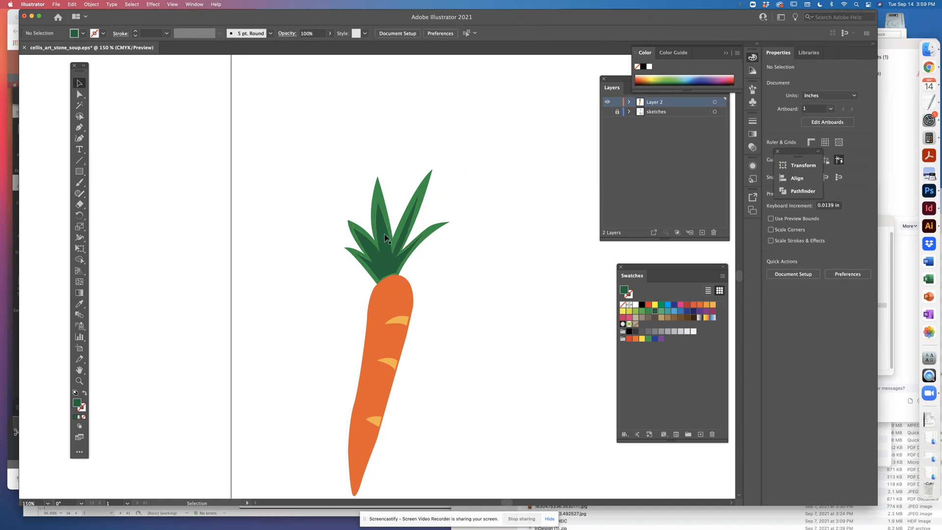
click(379, 255)
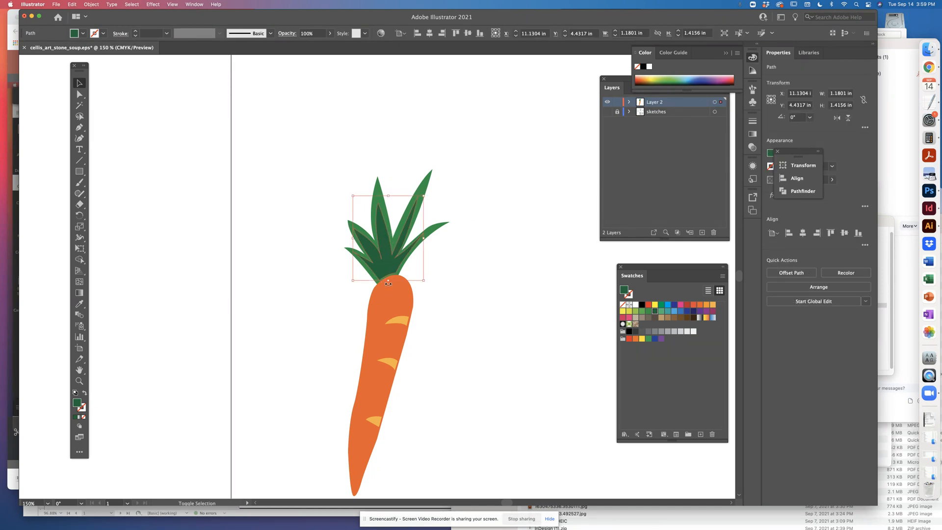
Raise the lower edge of the dark green inner leaf shape slightly, deselect it and save the document
drag(389, 282, 389, 281)
click(500, 237)
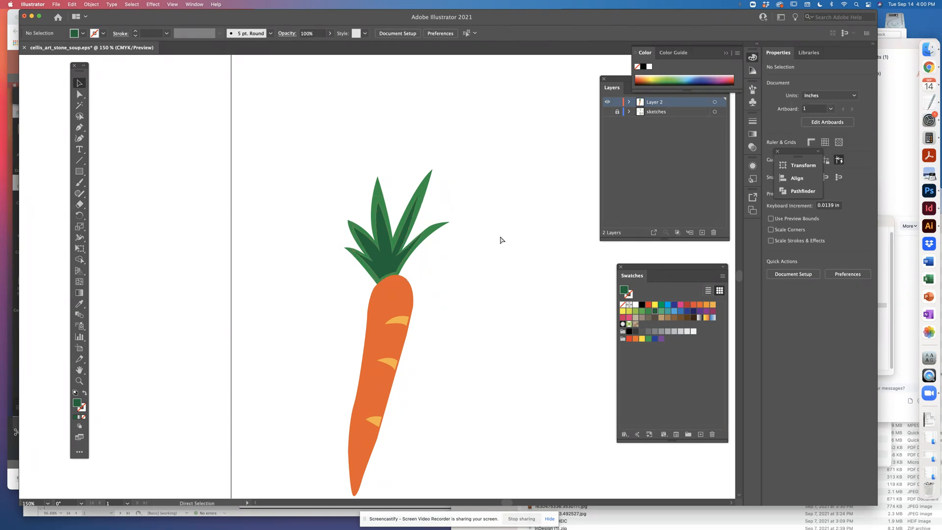
key(super+s)
key(super+1)
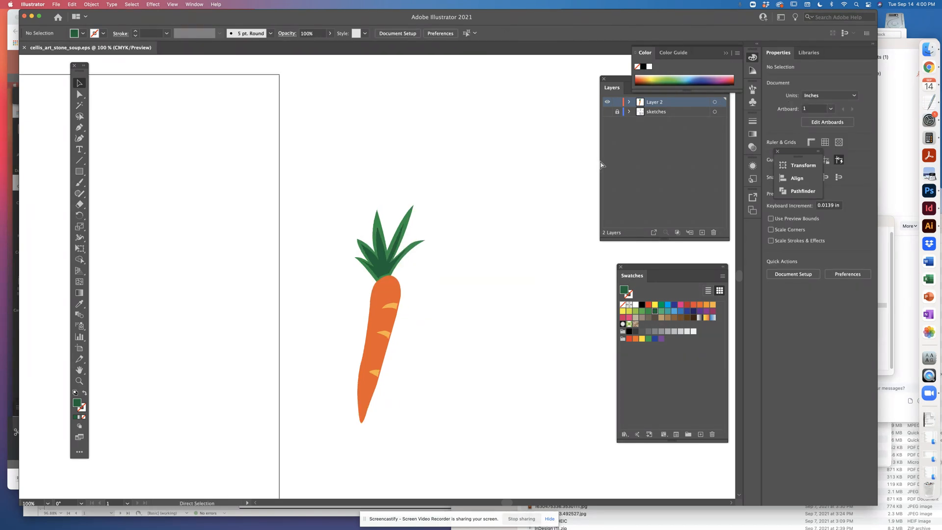
click(607, 112)
click(607, 112)
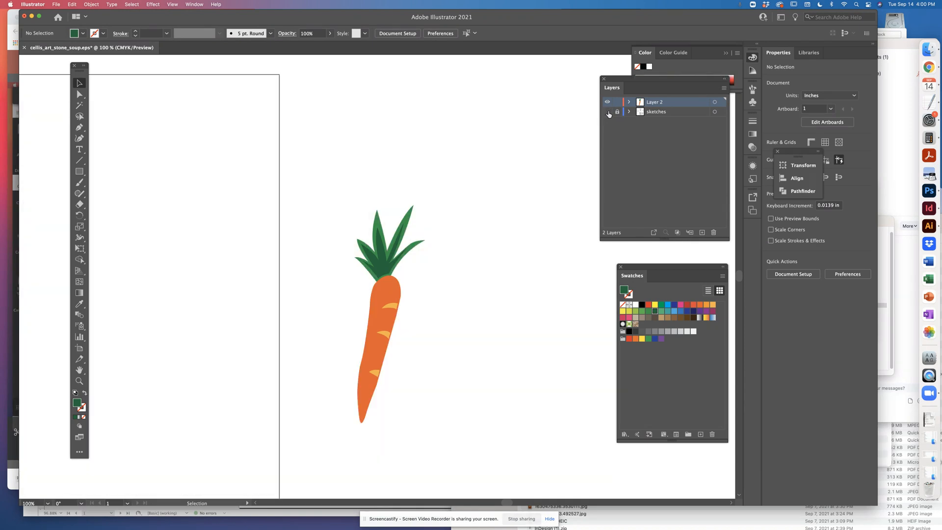
click(607, 112)
click(607, 111)
drag(325, 199, 376, 315)
drag(431, 407, 480, 444)
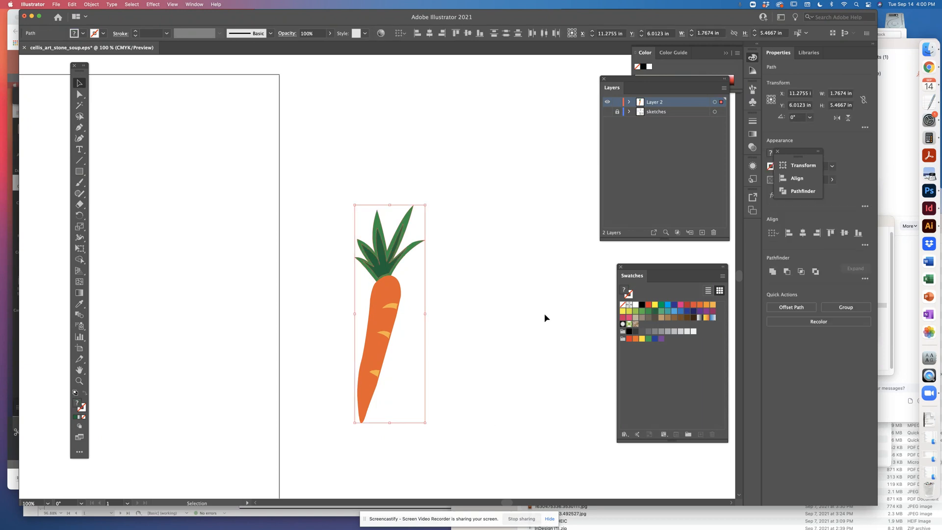
key(super+g)
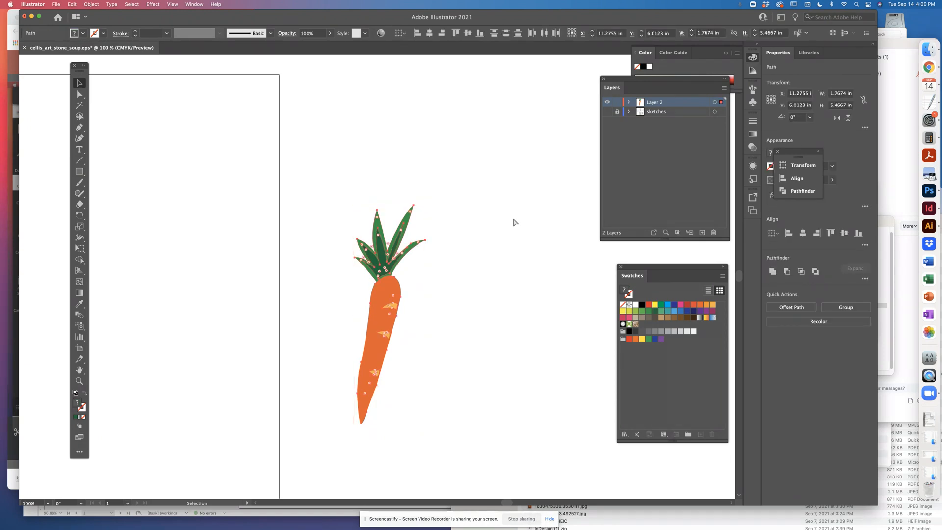
click(367, 169)
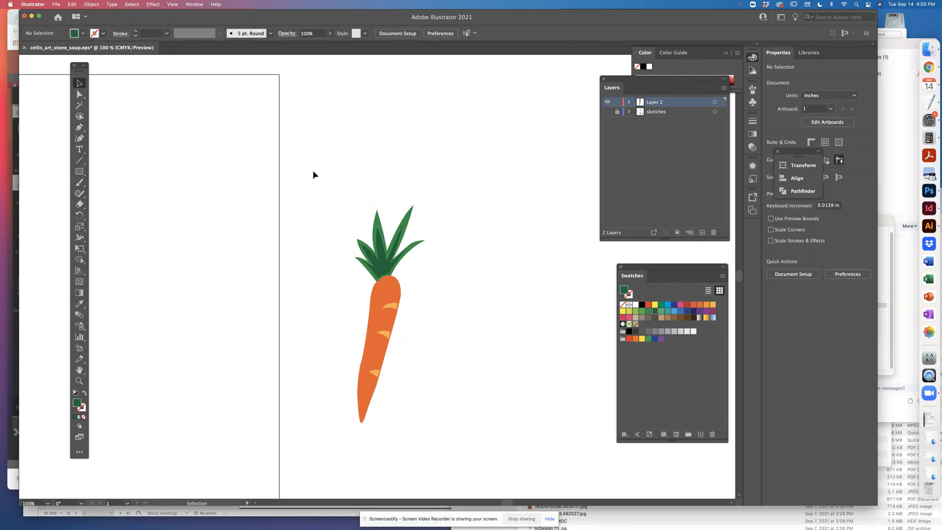
Select all the shapes that make up the carrot and group them
drag(312, 171, 441, 450)
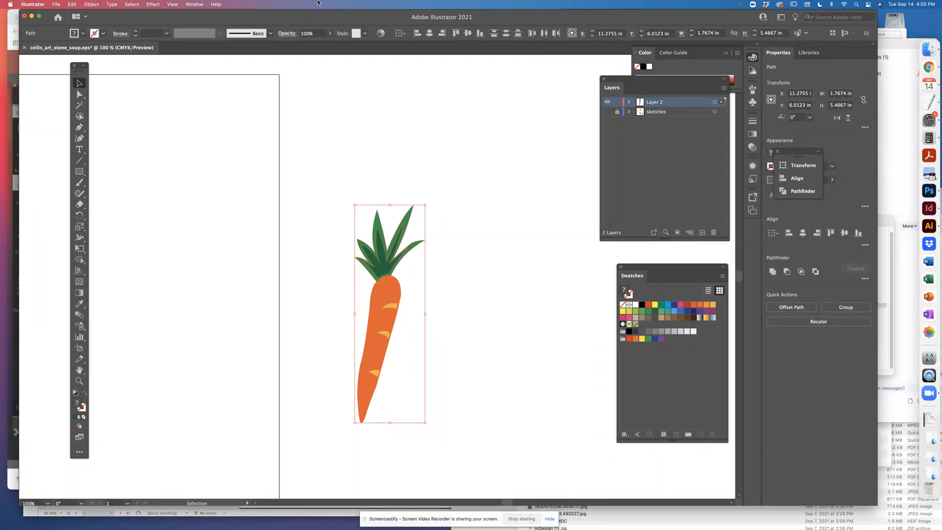
click(90, 5)
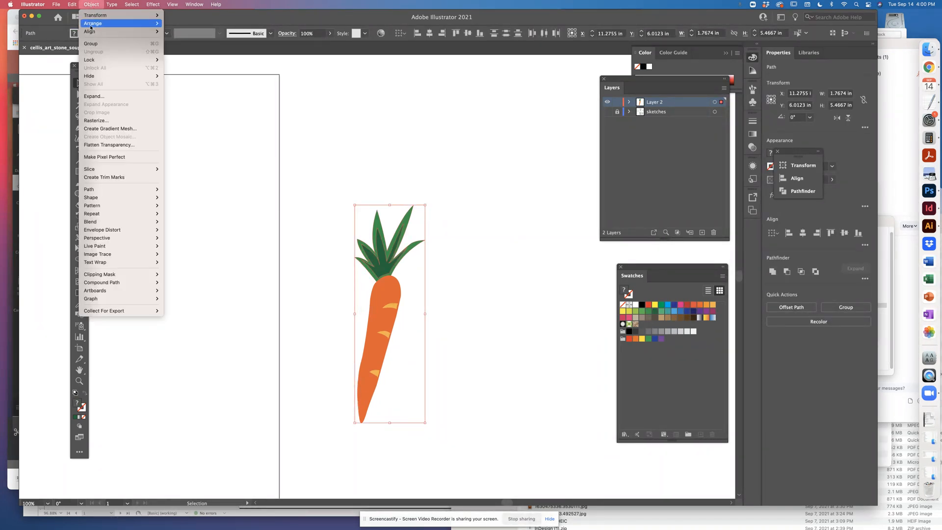
click(91, 44)
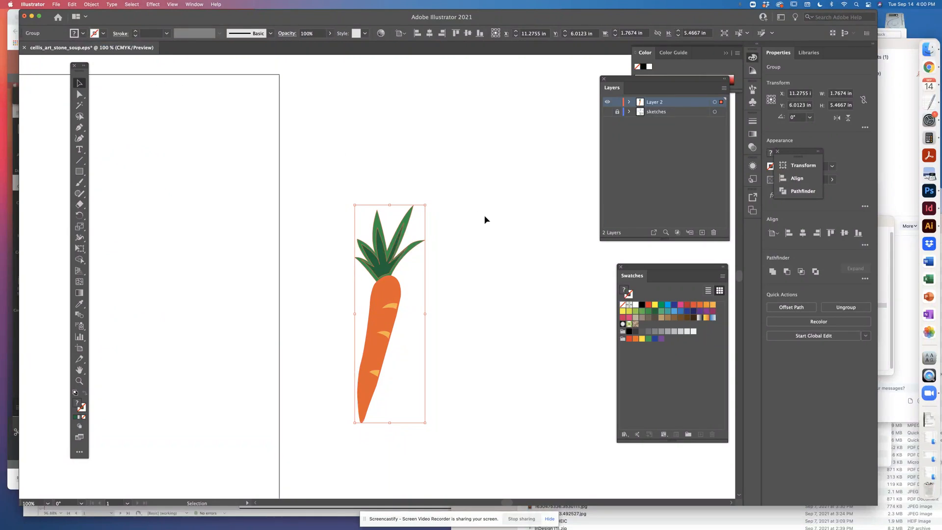
Rename the artwork layer to carrot and show the sketches layer
double_click(652, 105)
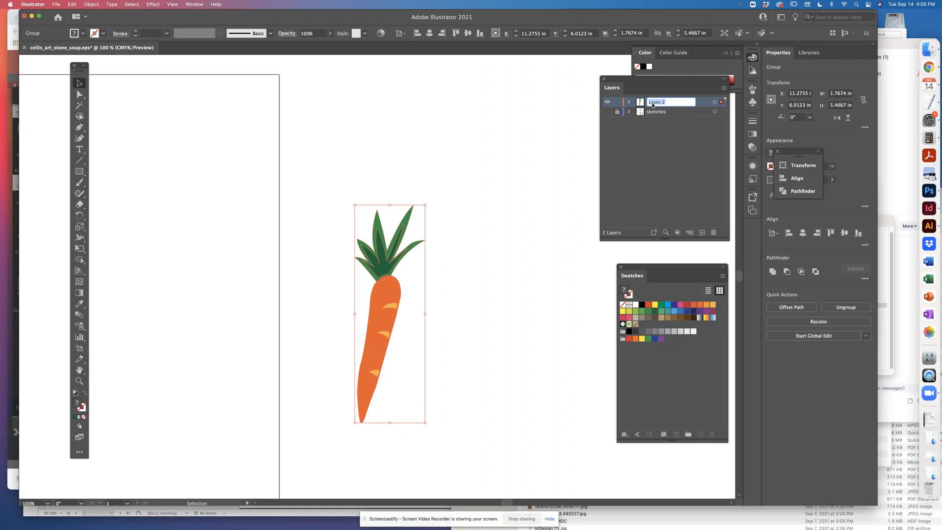
text(carrot)
key(Return)
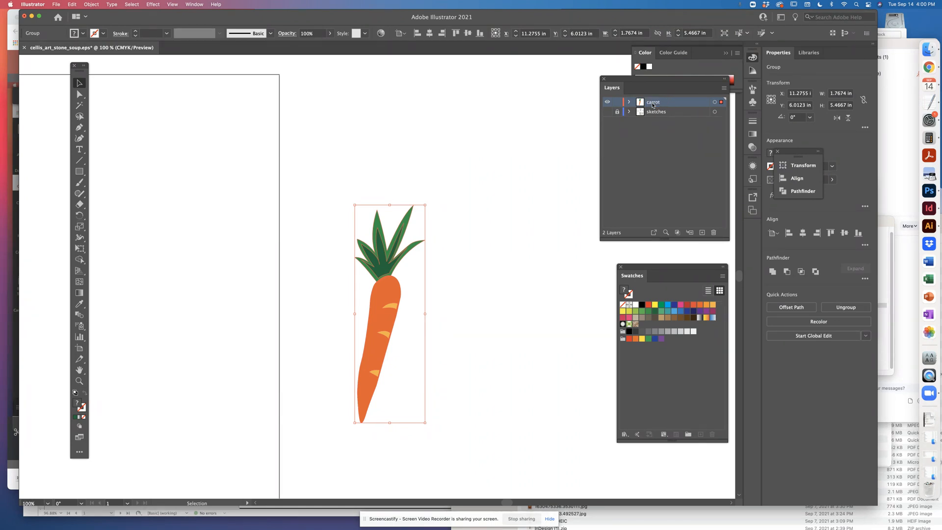
click(607, 112)
Move the carrot group from its own sketch onto the right side of the Stone Soup cover sketch
key(a)
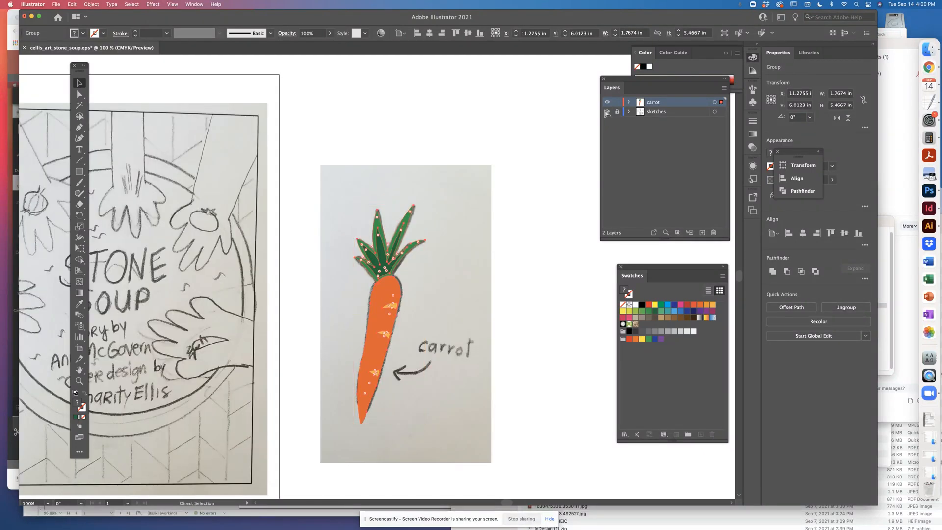
key(super+minus)
key(super+minus)
key(v)
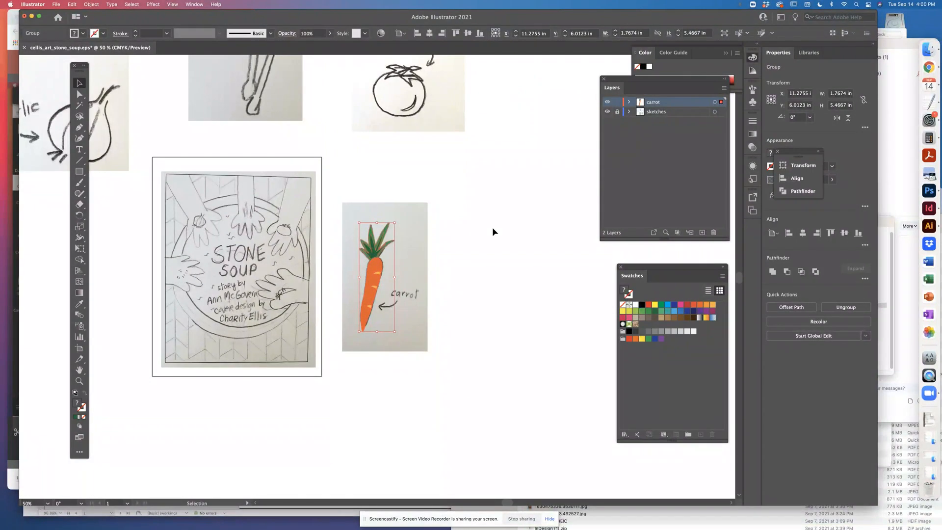
click(492, 227)
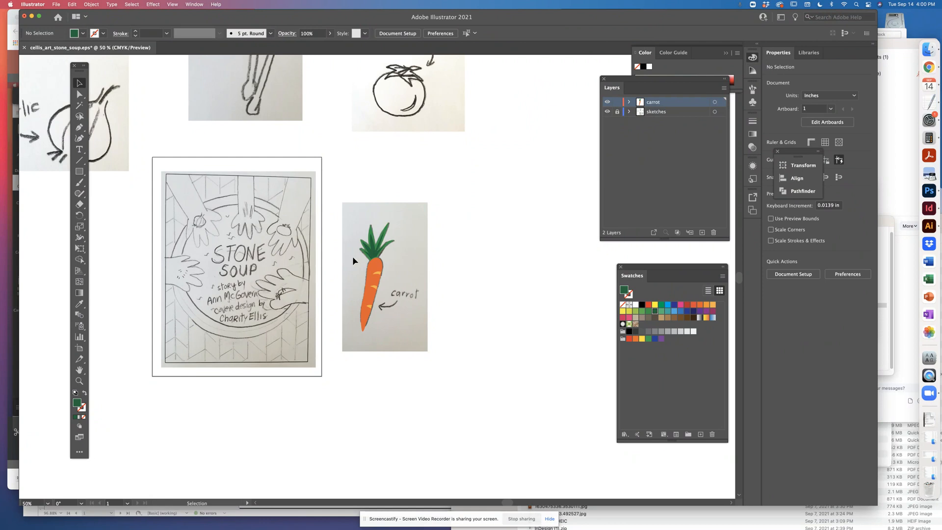
click(375, 270)
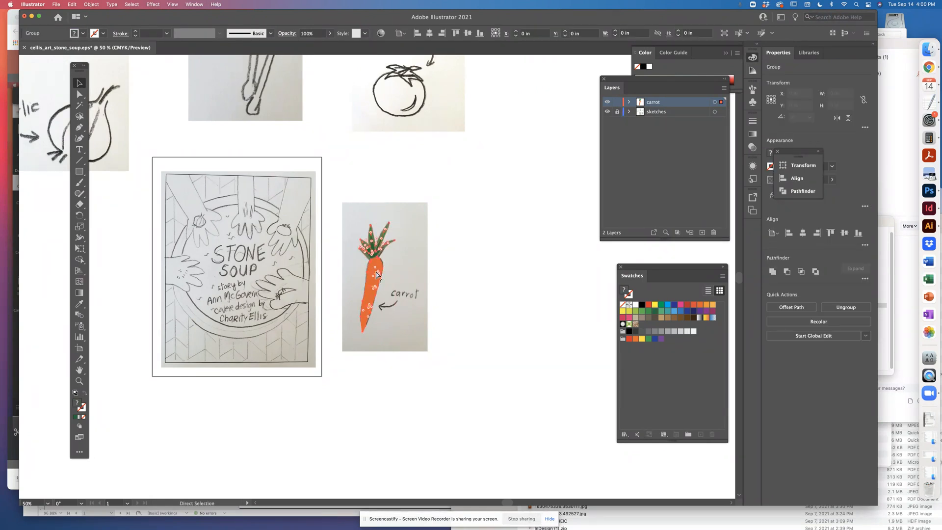
click(451, 260)
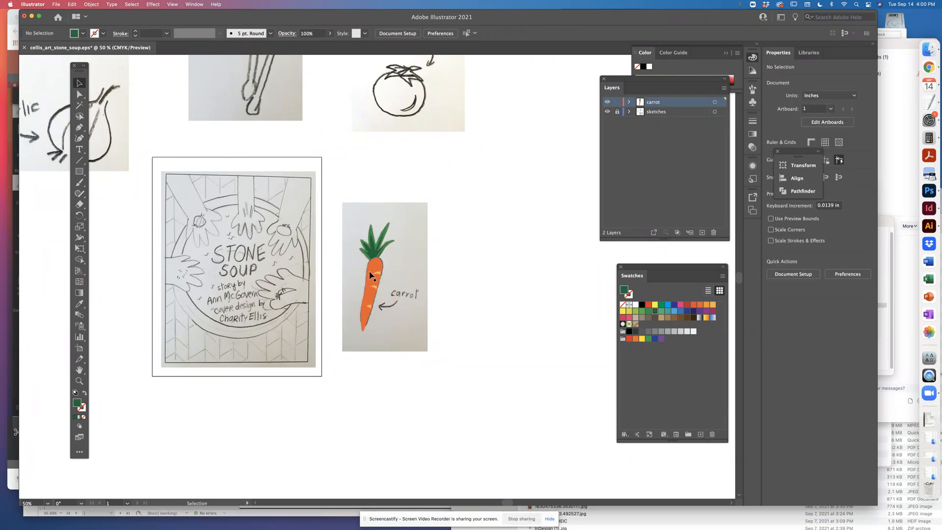
click(377, 260)
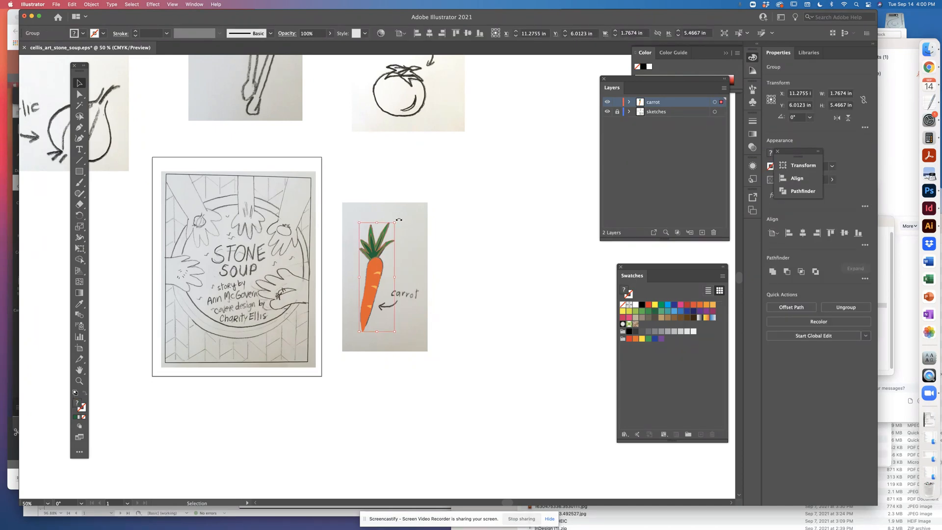
drag(380, 252, 392, 205)
Rotate the carrot group so its leaves point down-left over the sketched hand and its tip points up-right
key(super+equal)
key(super+equal)
key(super+equal)
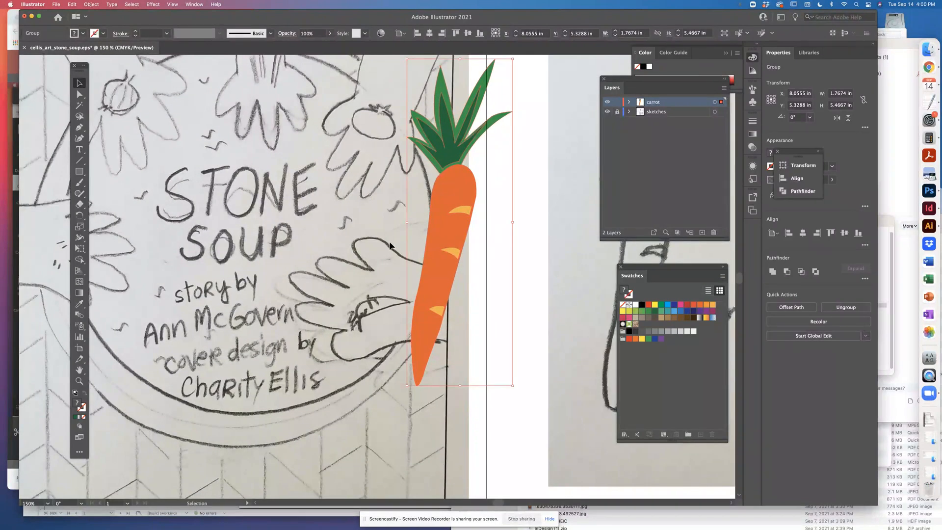
click(78, 215)
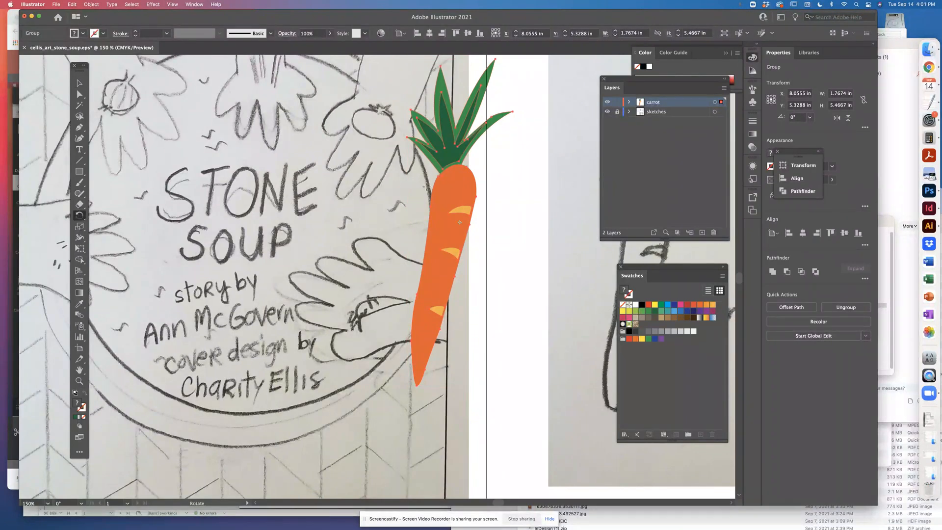
drag(404, 182, 475, 505)
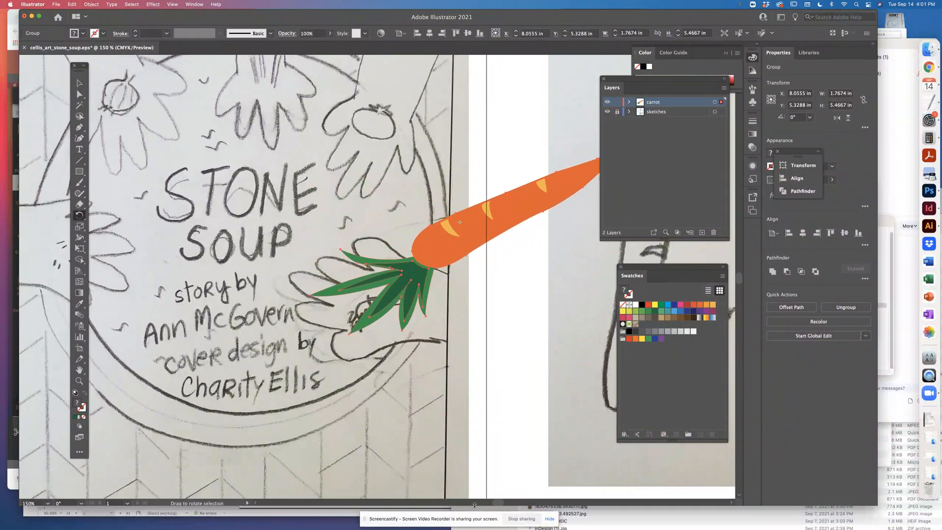
Scale the carrot group down to fit the sketched hand on the right side of the cover
key(super+minus)
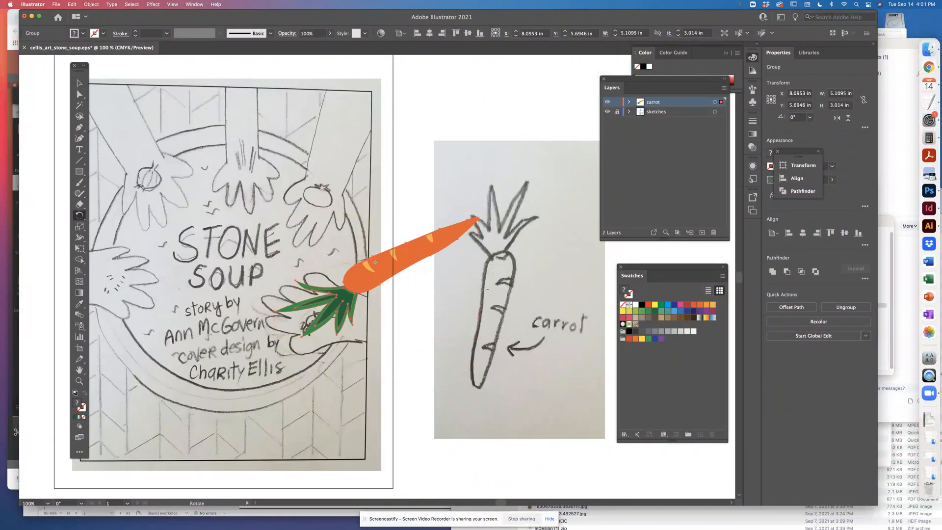
key(v)
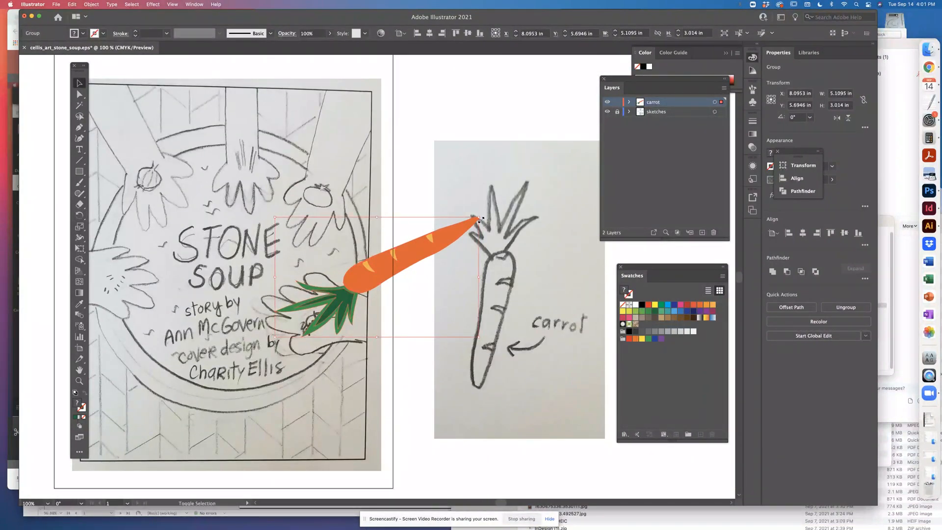
drag(478, 216, 349, 293)
Rotate the carrot group to lie nearly horizontal, position it over the carrot drawn in the right hand, and deselect it
key(r)
key(v)
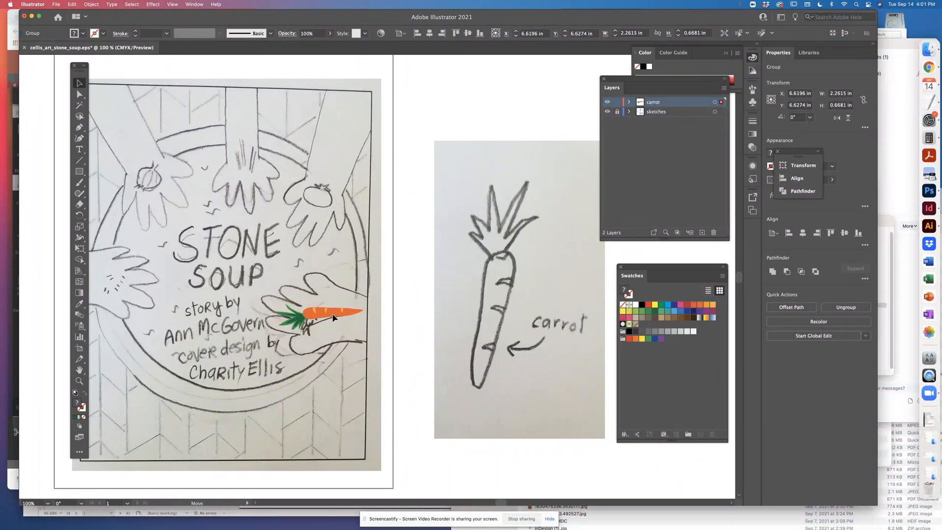
drag(333, 312, 327, 319)
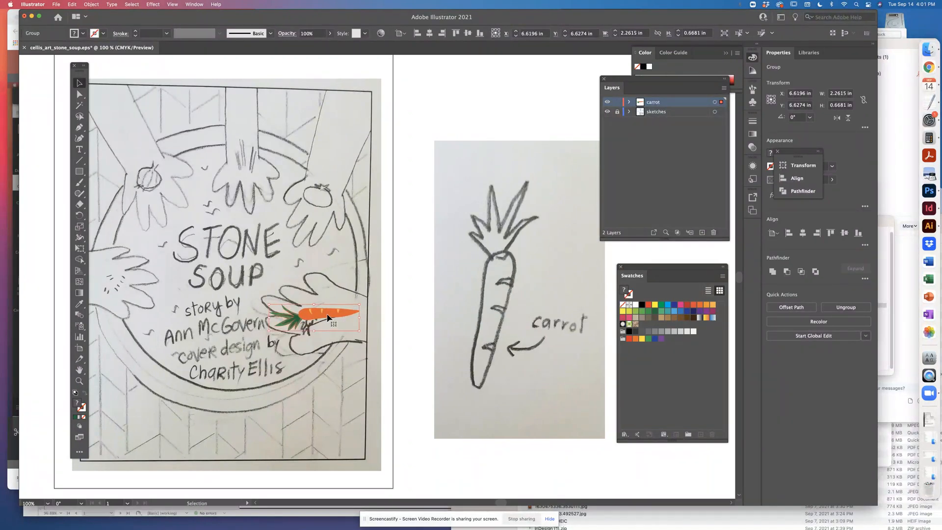
scroll(530, 229, left, 5)
scroll(530, 228, up, 2)
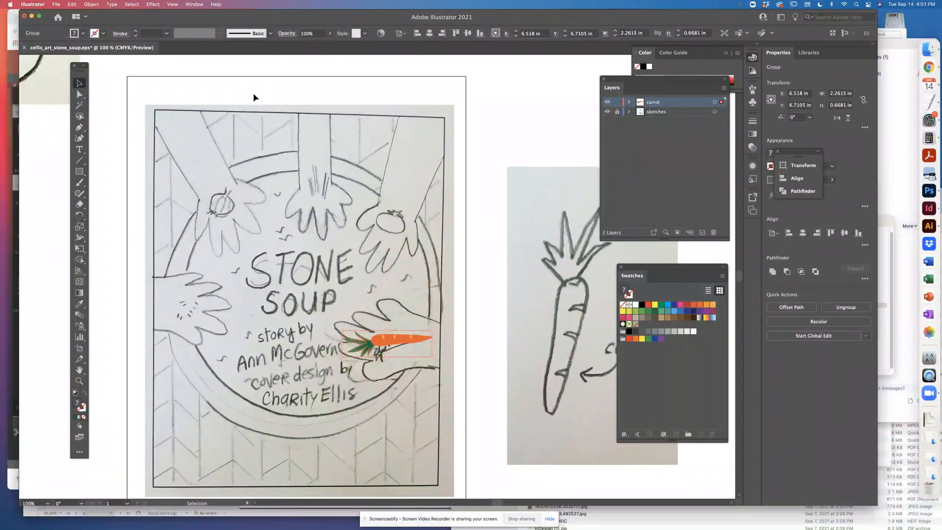
click(115, 96)
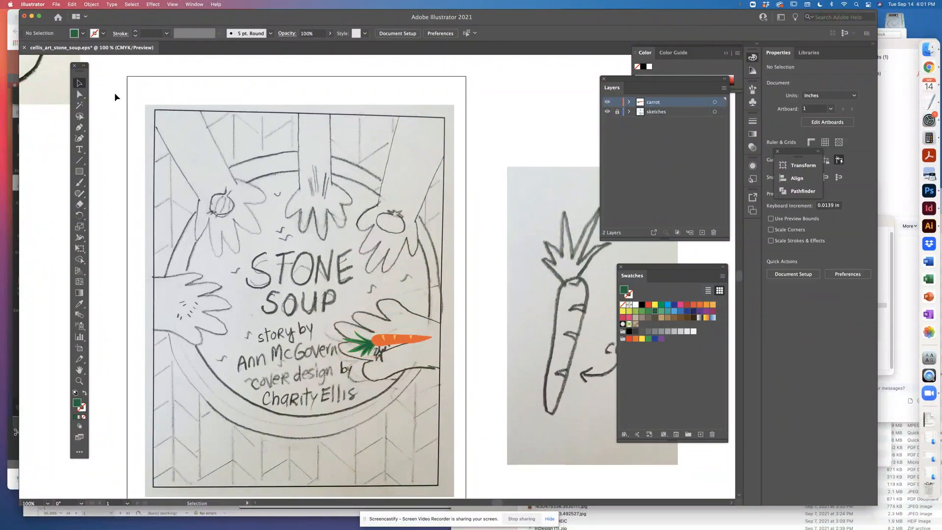
Hide the sketches layer to check the carrot alone on the artboard, unlock that layer and show it again
click(416, 340)
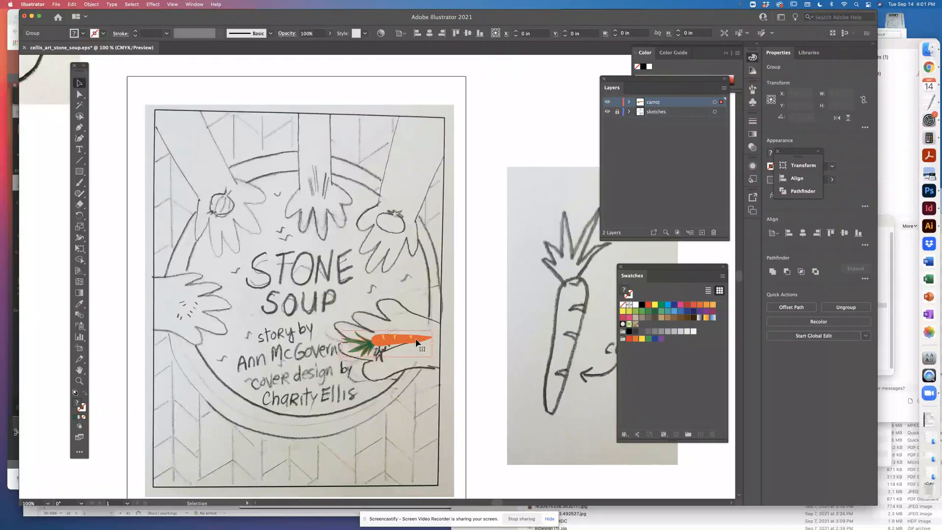
click(607, 111)
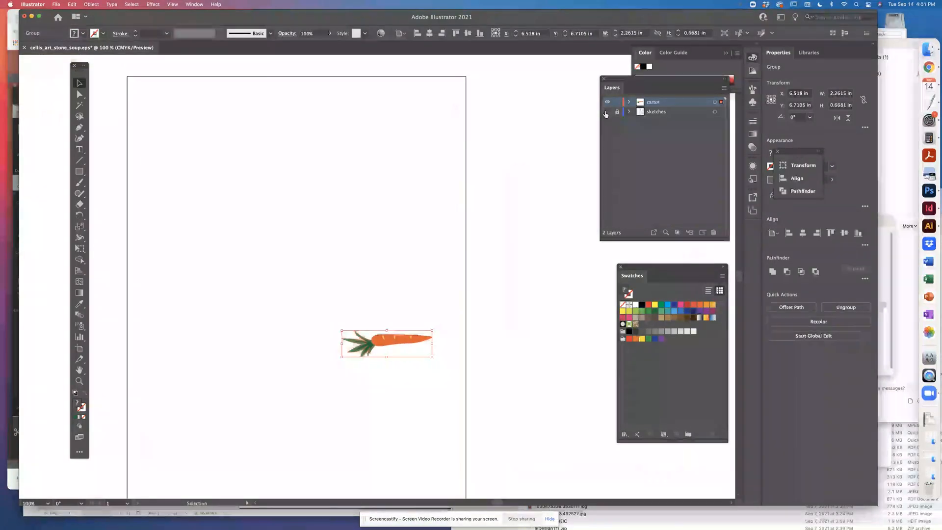
click(513, 99)
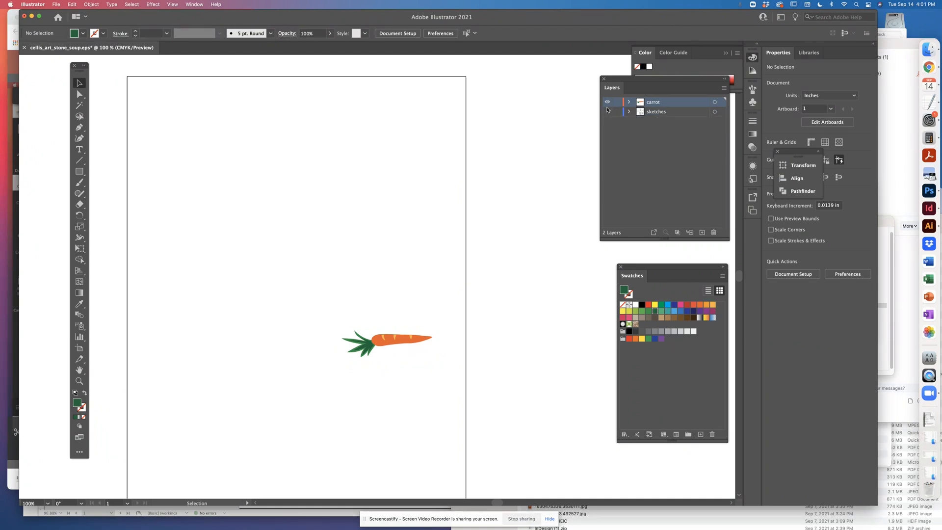
click(607, 111)
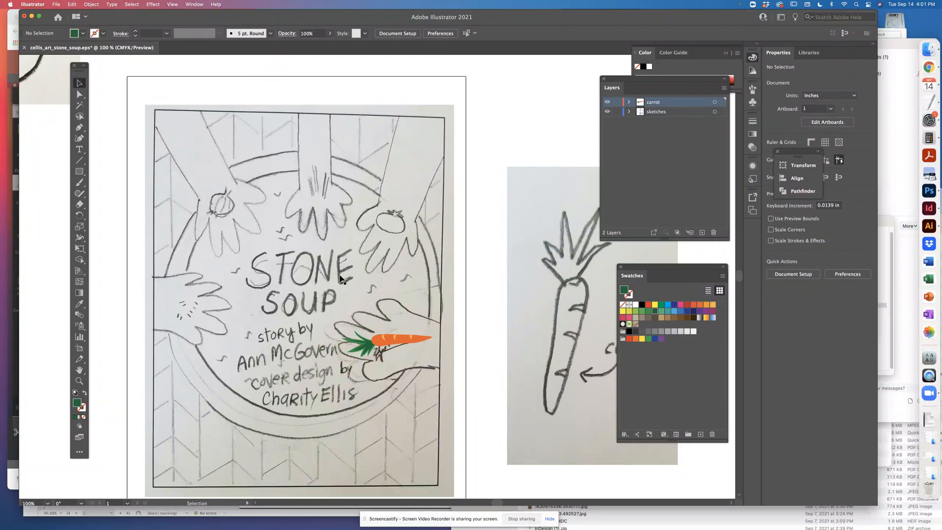
Look over the vegetable sketches around the artboard and compare them with the hands on the cover sketch
drag(463, 268, 395, 385)
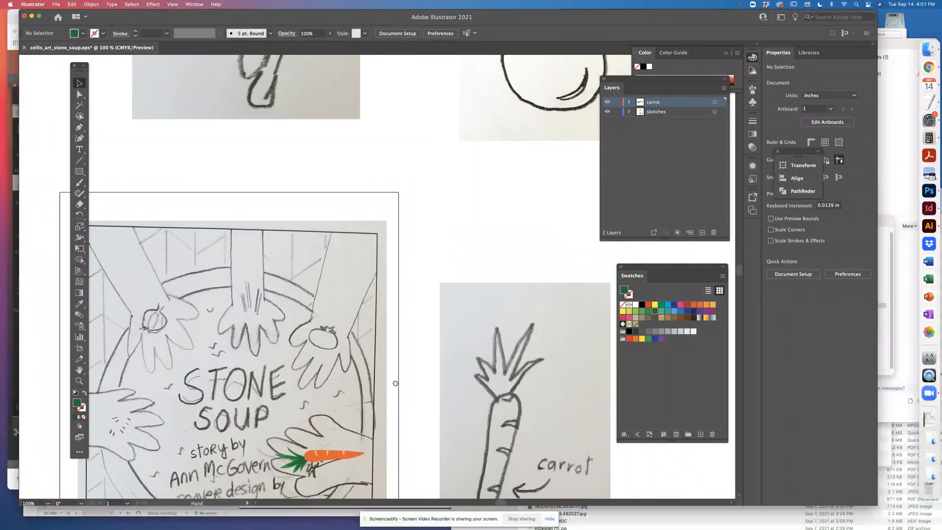
key(super+minus)
key(super+minus)
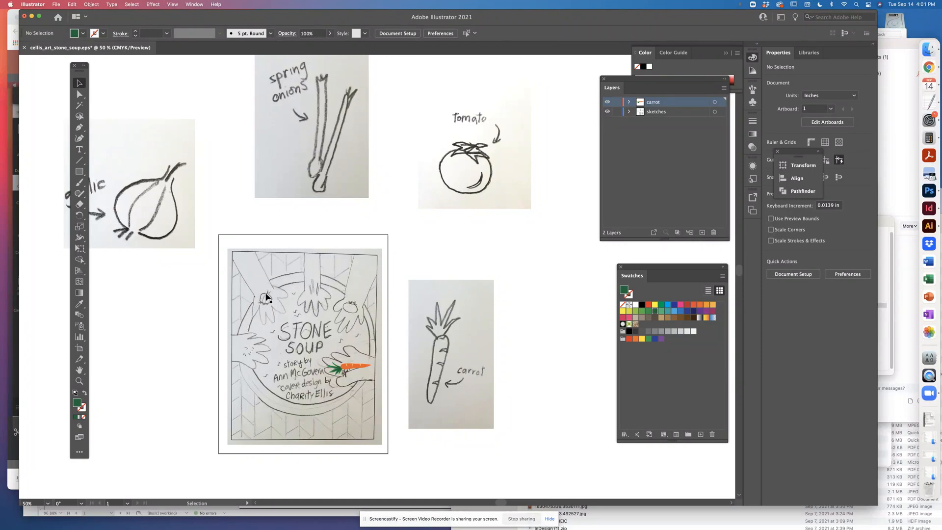
key(a)
key(super+1)
drag(305, 365, 439, 221)
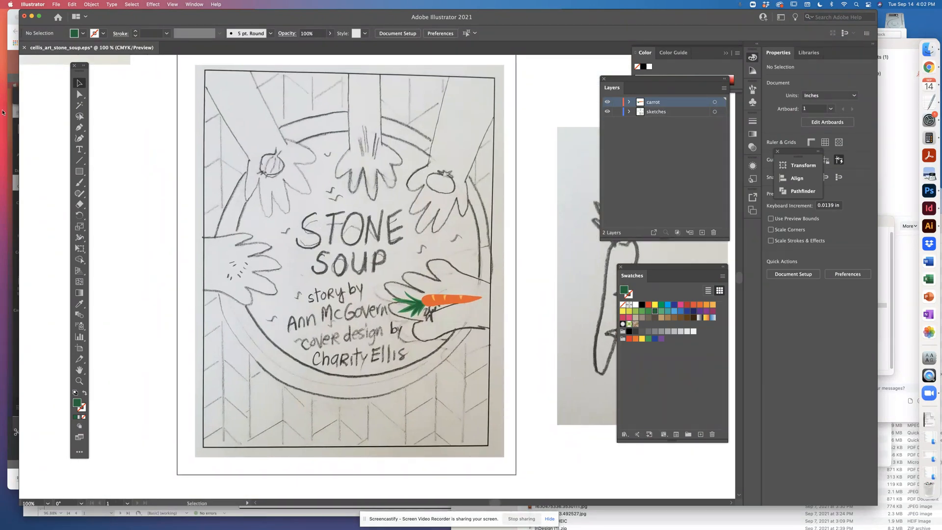
Activate the Type tool, hide the sketches layer to check the carrot alone on the artboard, and show that layer again, locked
click(79, 150)
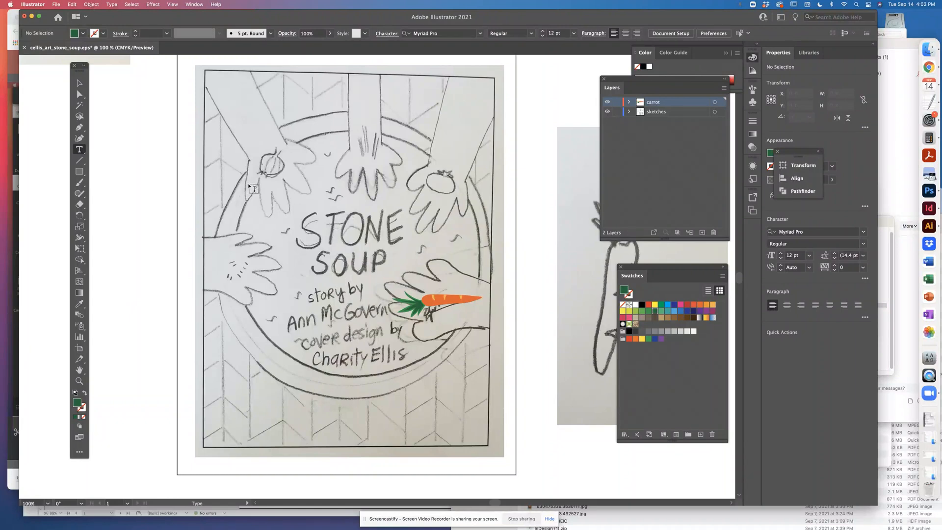
drag(185, 239, 155, 321)
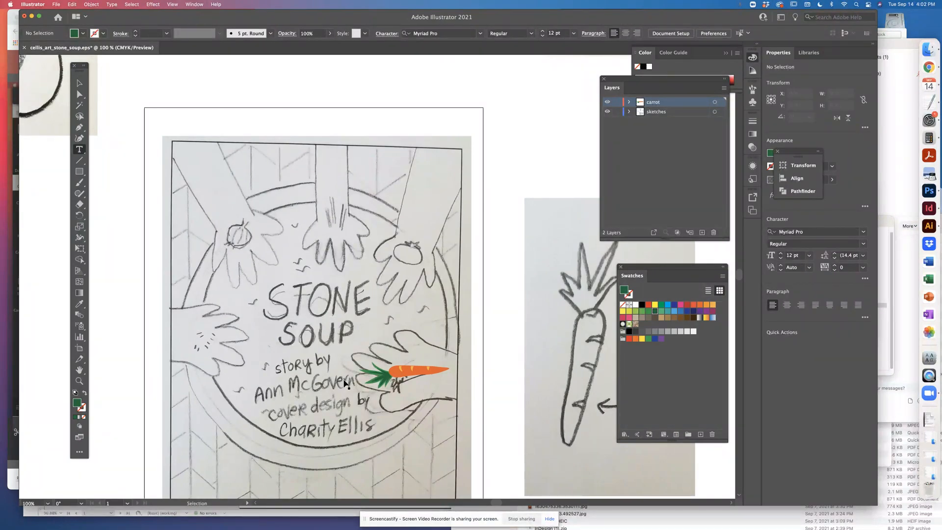
key(super+minus)
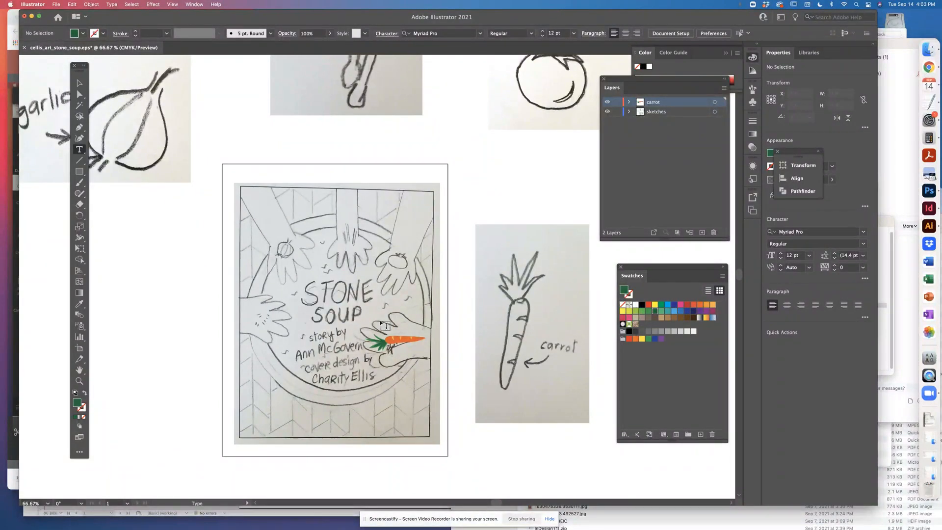
key(super+1)
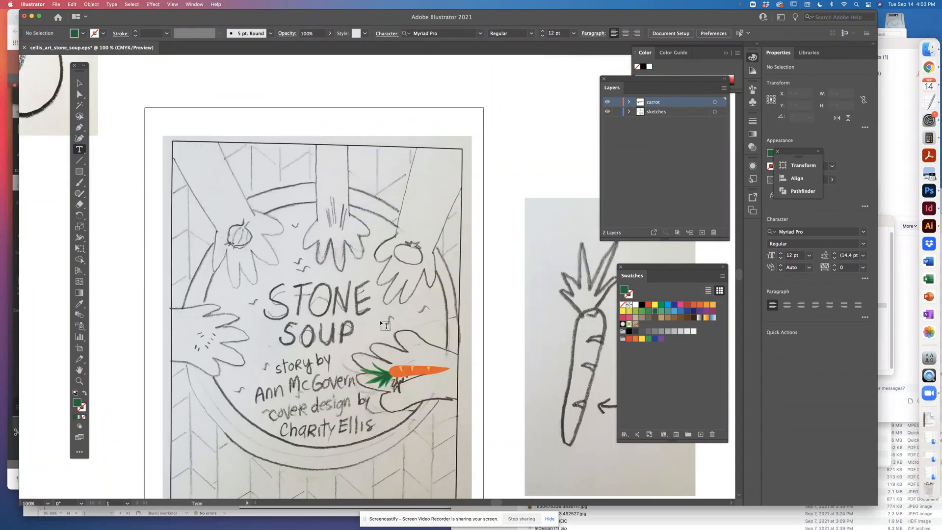
drag(446, 260, 444, 263)
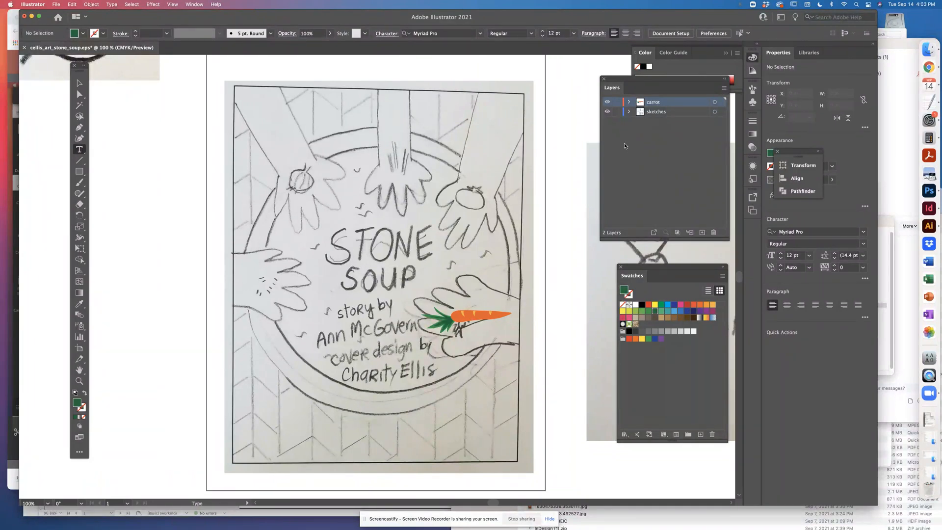
click(606, 111)
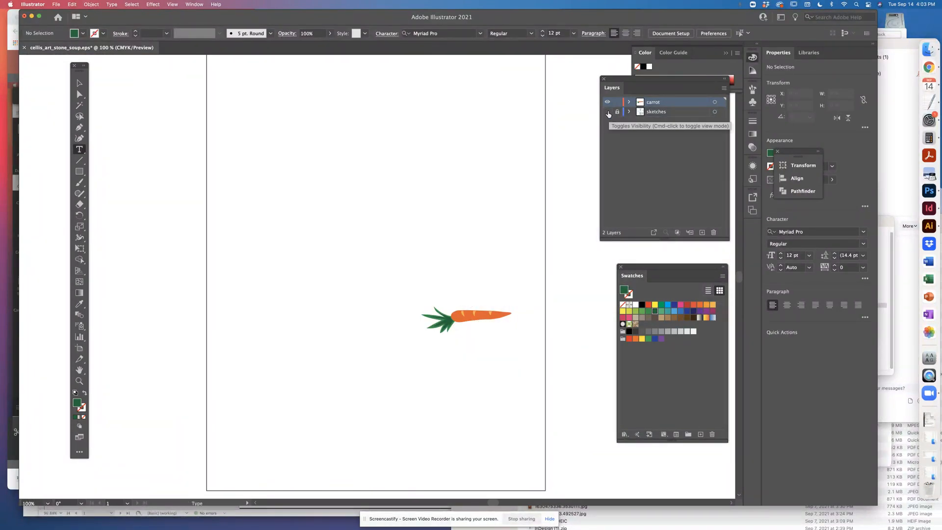
click(607, 112)
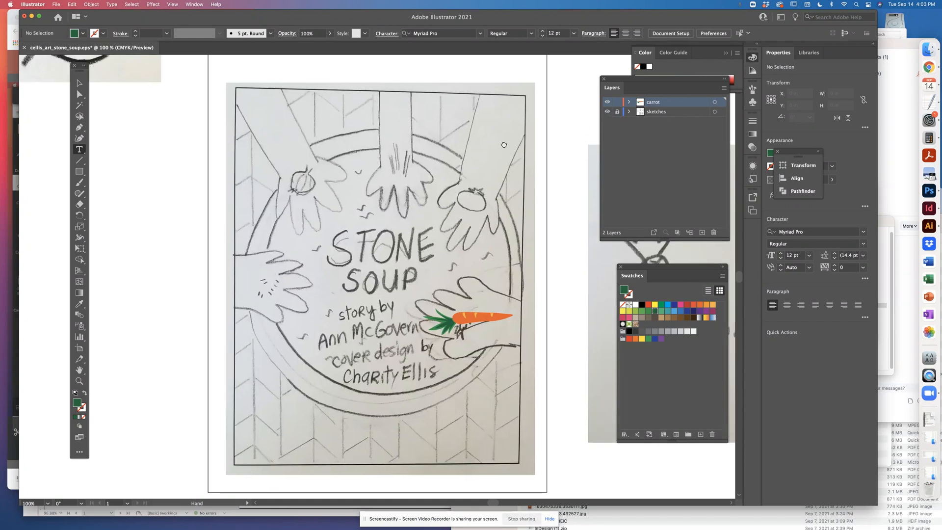
Bring the vegetable sketches above the cover into view and save the Stone Soup document under its existing name
drag(520, 147, 423, 185)
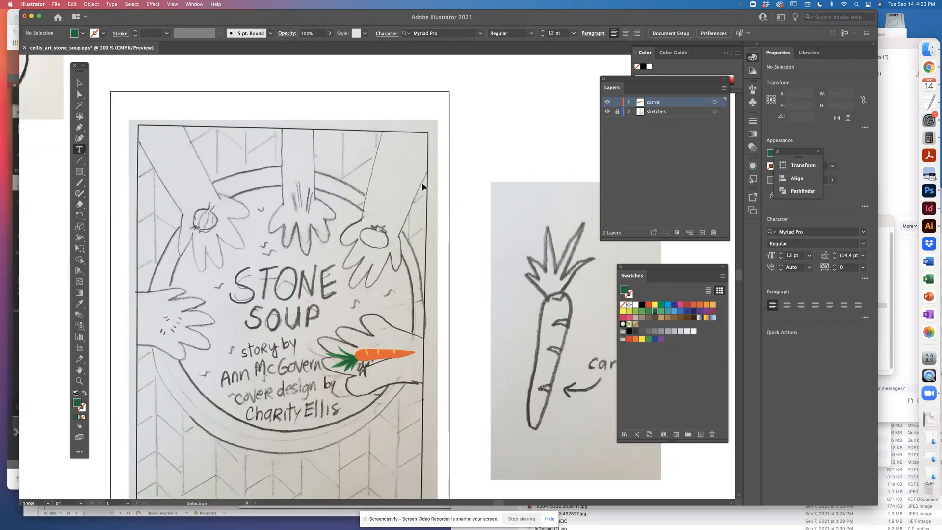
key(super+minus)
drag(442, 155, 404, 255)
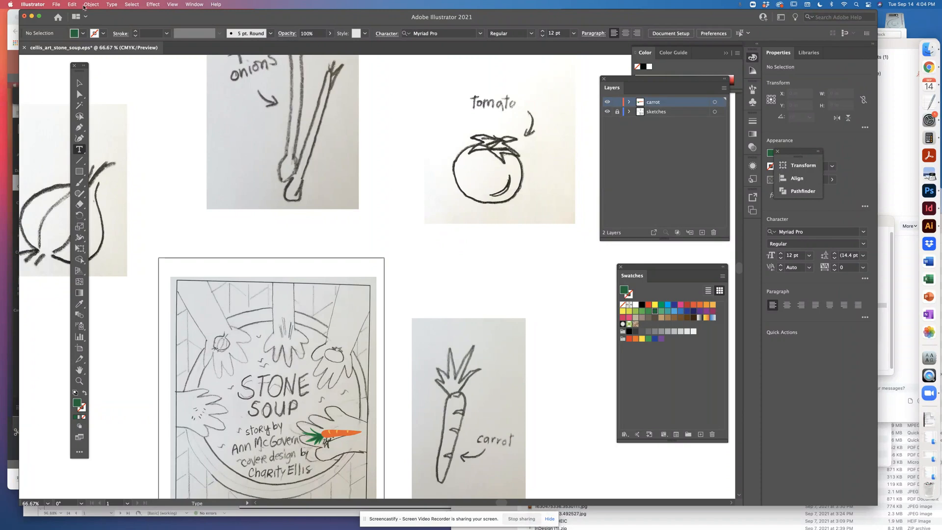
click(56, 5)
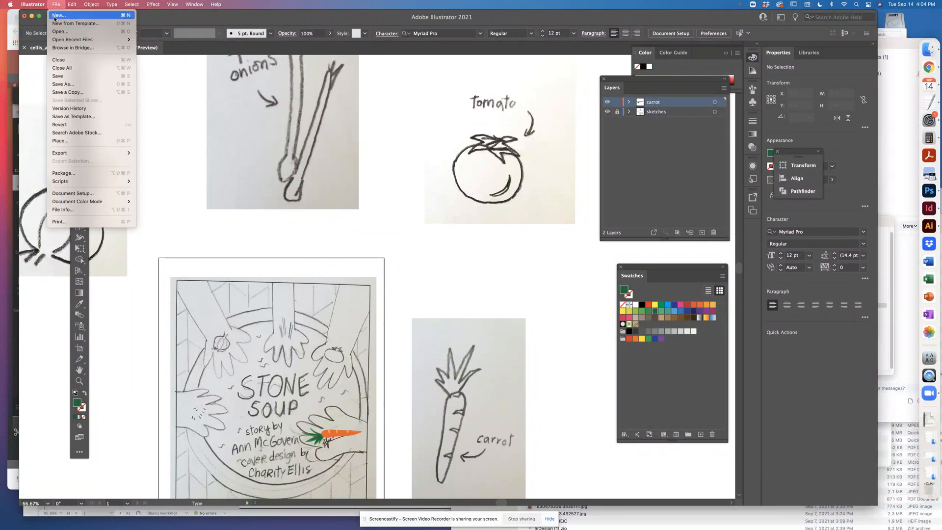
click(58, 77)
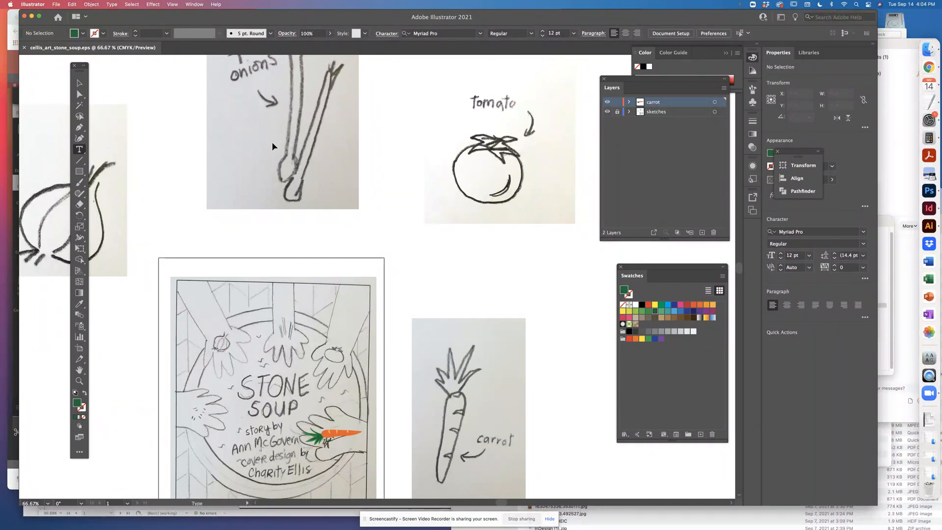
Hide the sketches layer and frame the whole artboard so that only the finished carrot artwork shows
key(super+minus)
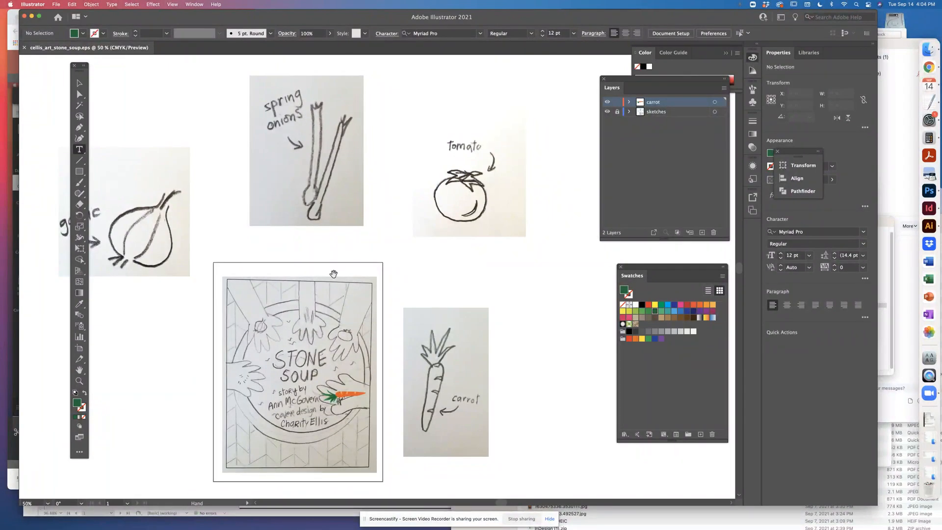
drag(333, 273, 393, 242)
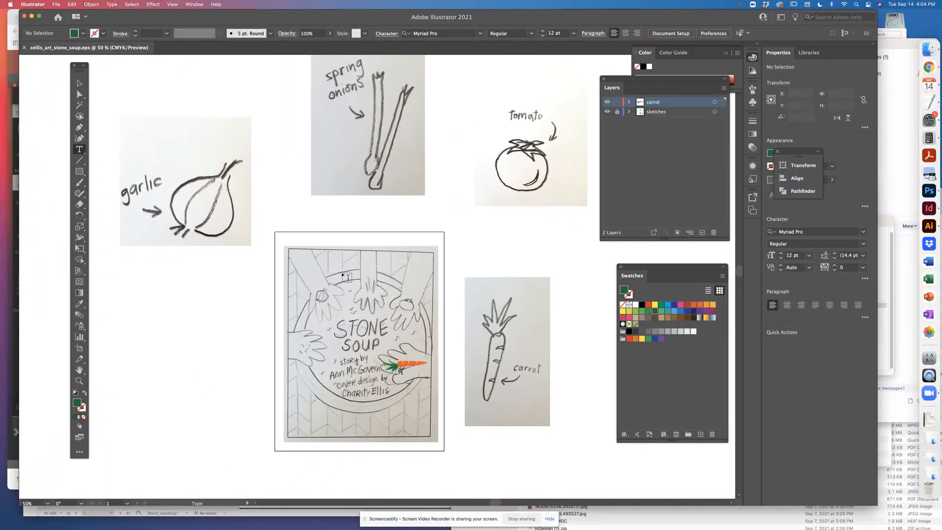
key(super+plus)
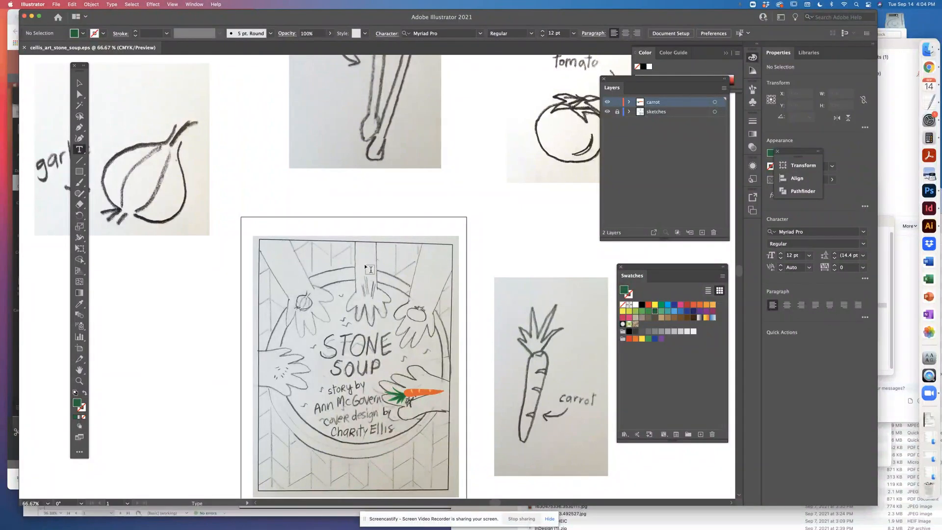
click(607, 111)
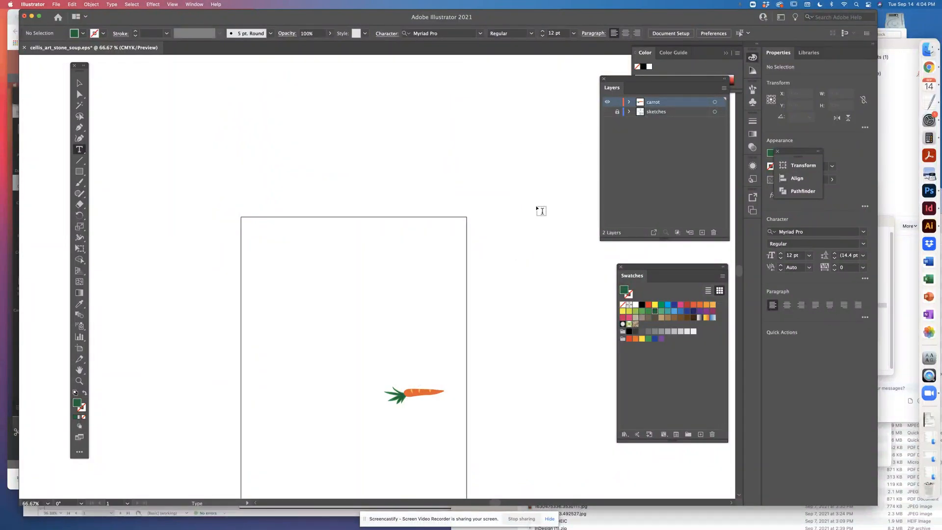
drag(536, 206, 492, 128)
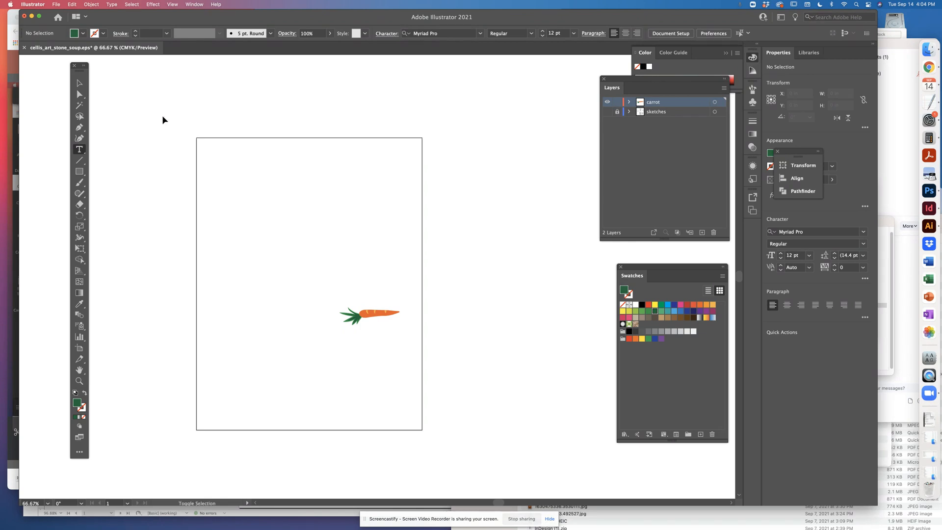
Capture a screenshot of the area around the artboard with only the carrot showing, and show the sketches layer again
key(super+shift+s)
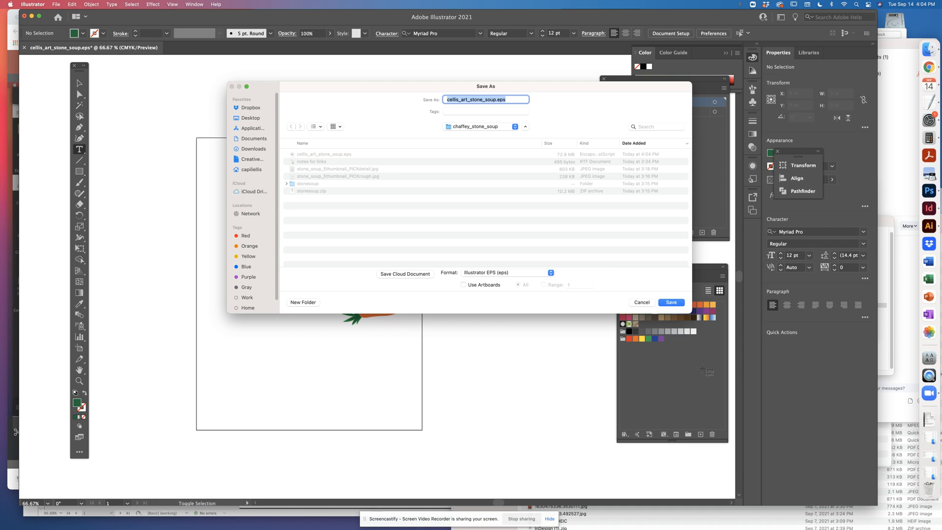
click(641, 302)
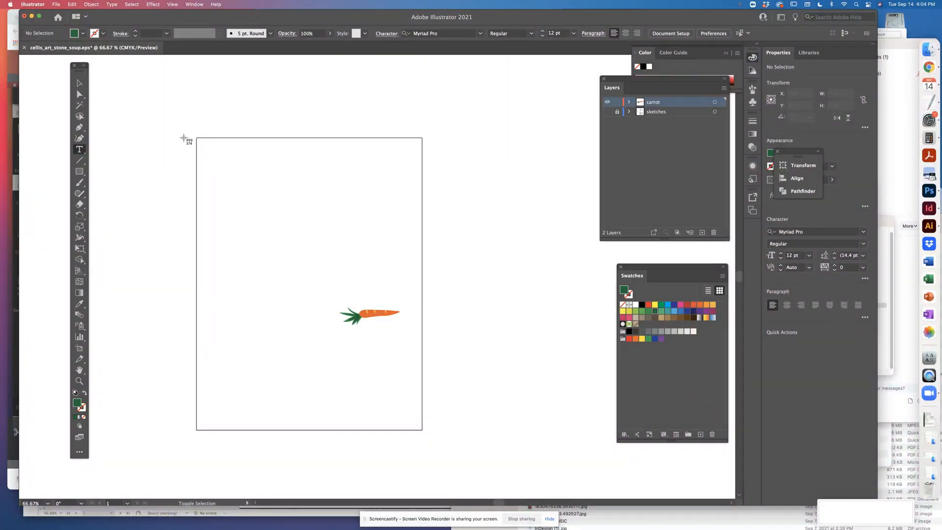
drag(139, 80, 494, 477)
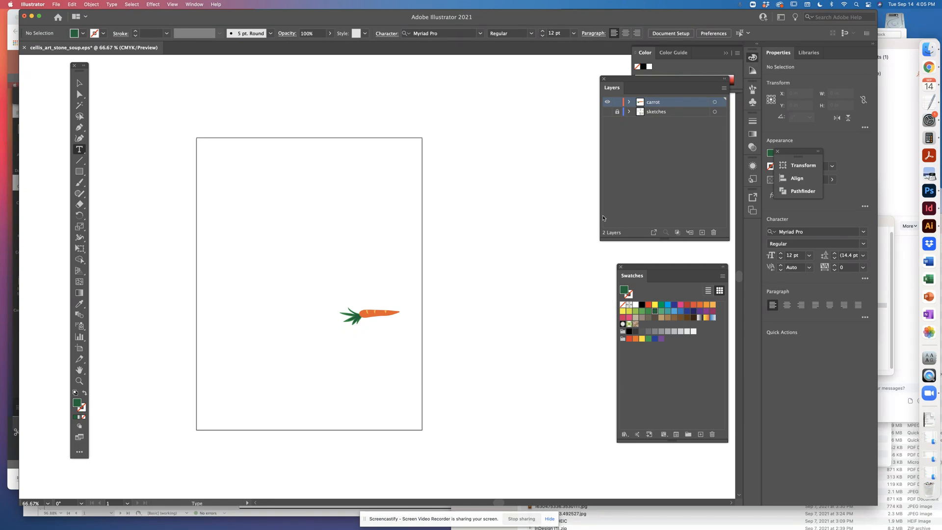
click(607, 112)
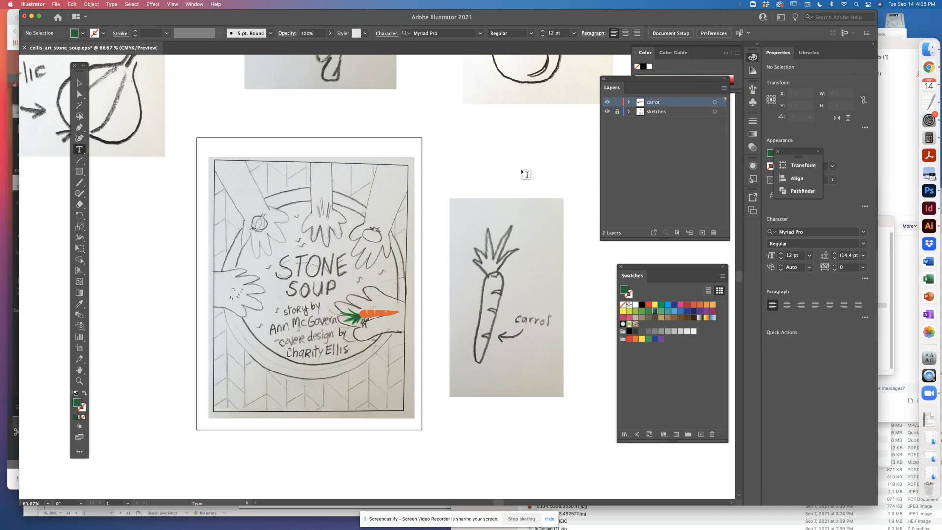